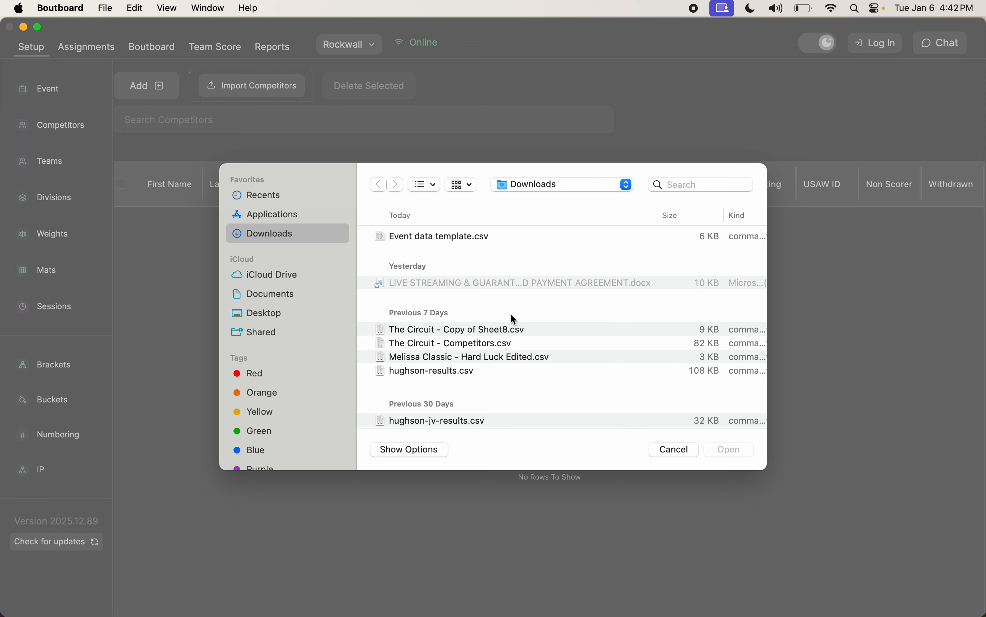
# Step: Find the Rockwall file by searching the computer for "Rockwall", and open "Rockwall CSV MF.csv" for the competitor import
pyautogui.scroll(-3, 507, 336)
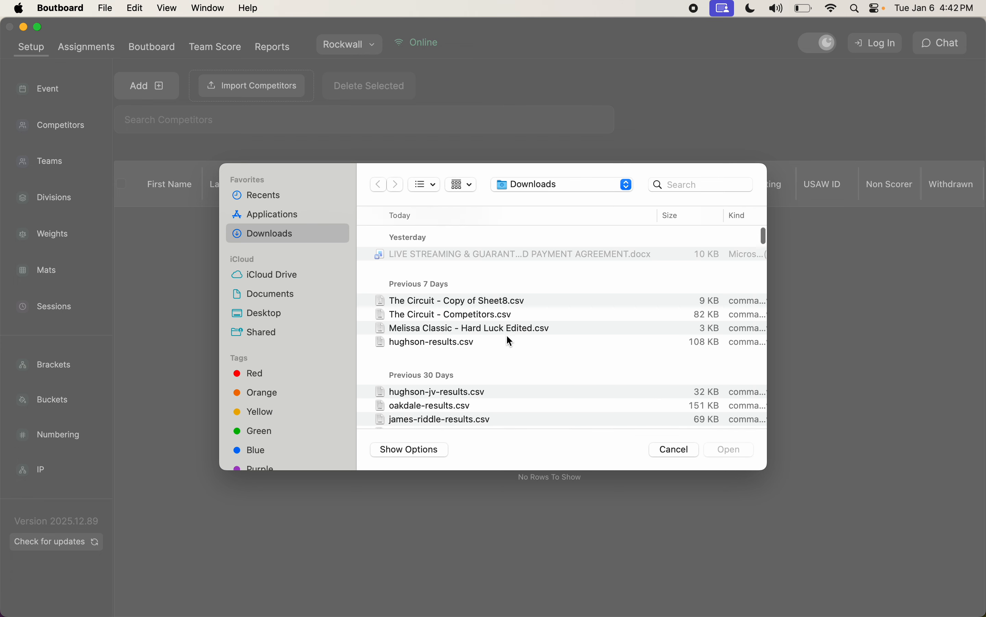
pyautogui.click(680, 186)
pyautogui.write('Rockwall')
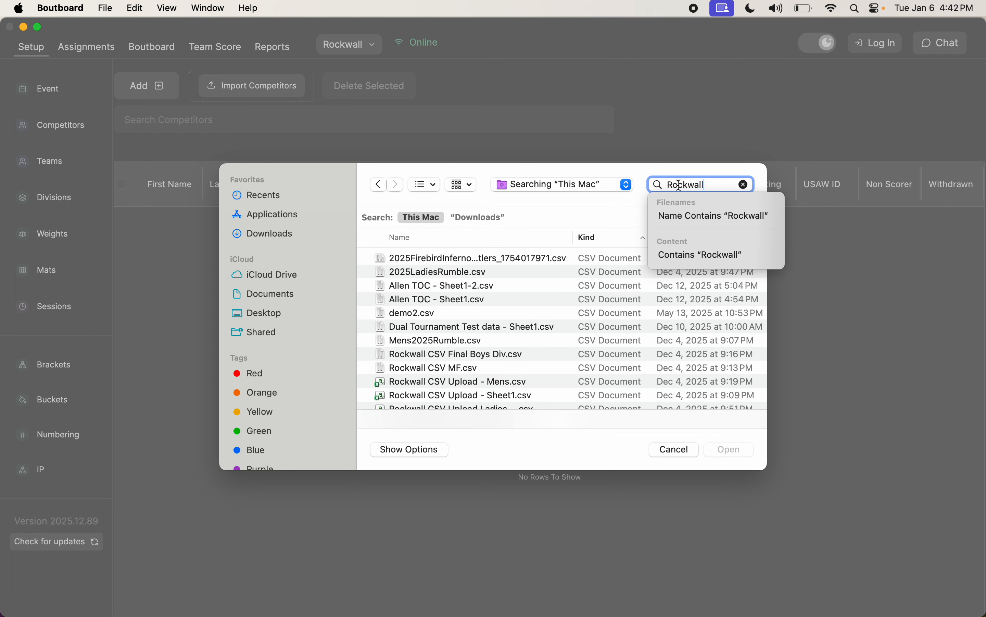
pyautogui.click(456, 368)
pyautogui.click(736, 452)
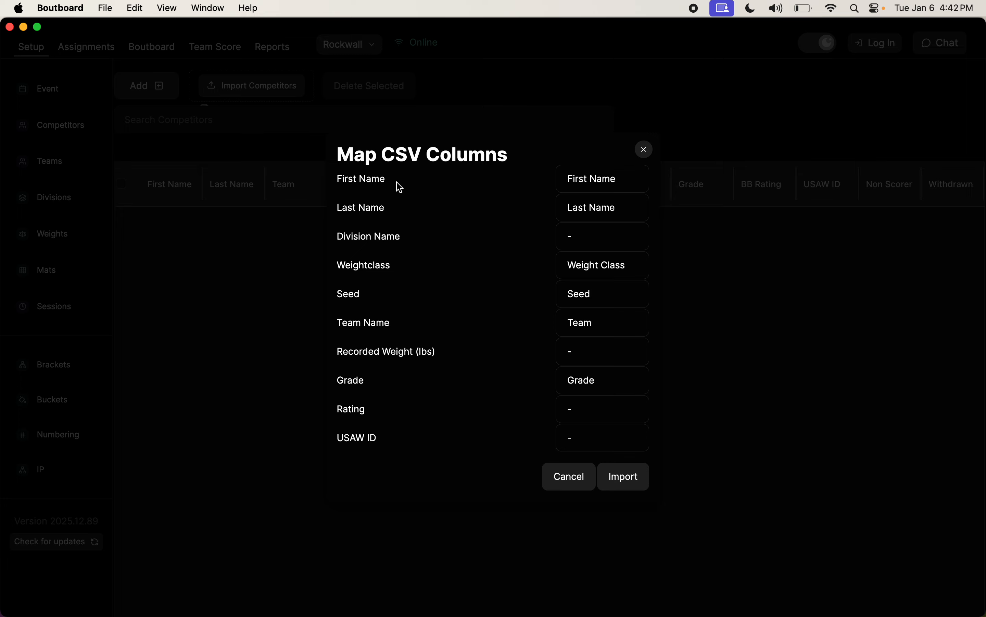
# Step: Import the competitors with the suggested column mapping, leaving Division Name unmapped
pyautogui.click(586, 236)
pyautogui.click(671, 247)
pyautogui.click(626, 477)
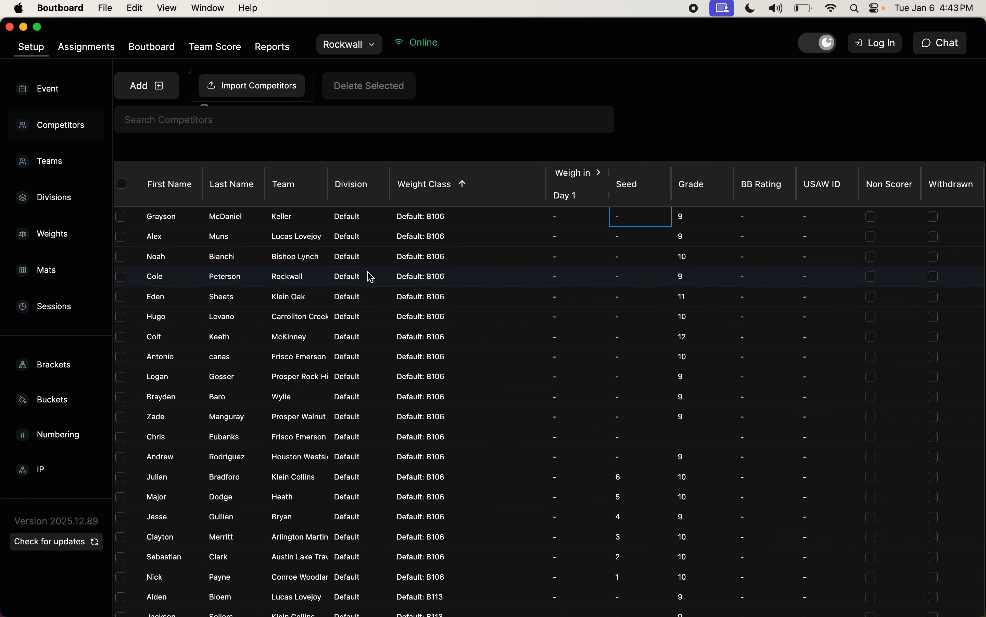
# Step: Rename the Default division as "Mens"
pyautogui.click(60, 204)
pyautogui.doubleClick(261, 137)
pyautogui.write('Men')
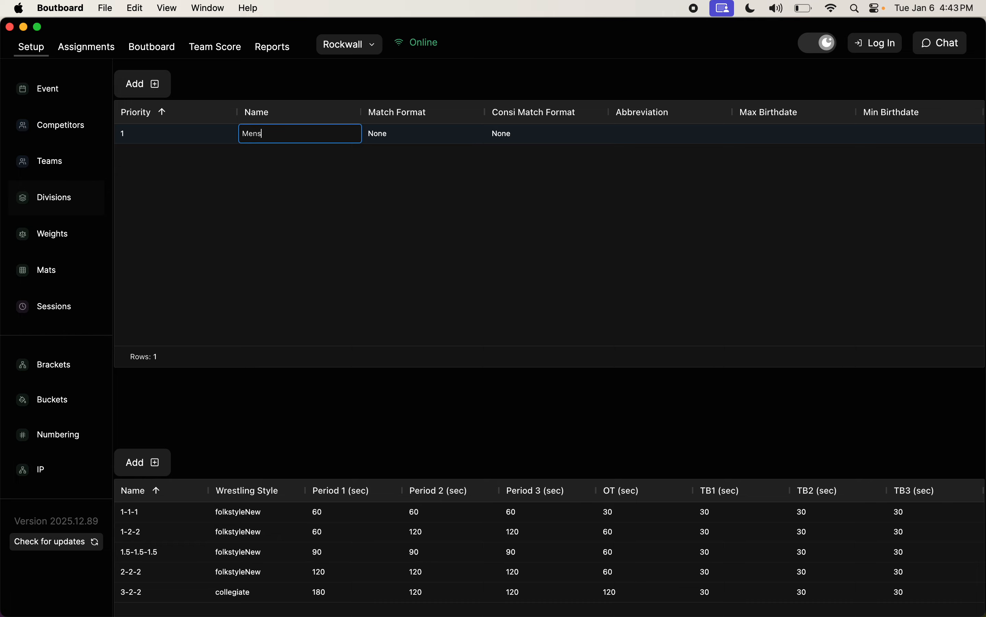
pyautogui.write('s')
pyautogui.click(423, 135)
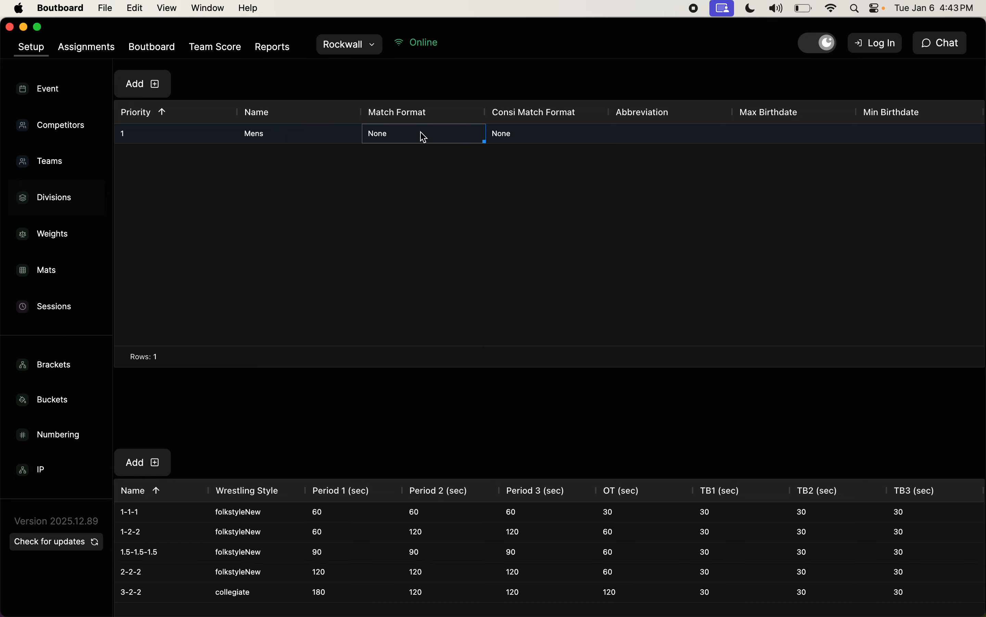
# Step: Review the division and weight class assignments in the competitor list, and open the weight class choices of a Mens B113 competitor
pyautogui.click(60, 122)
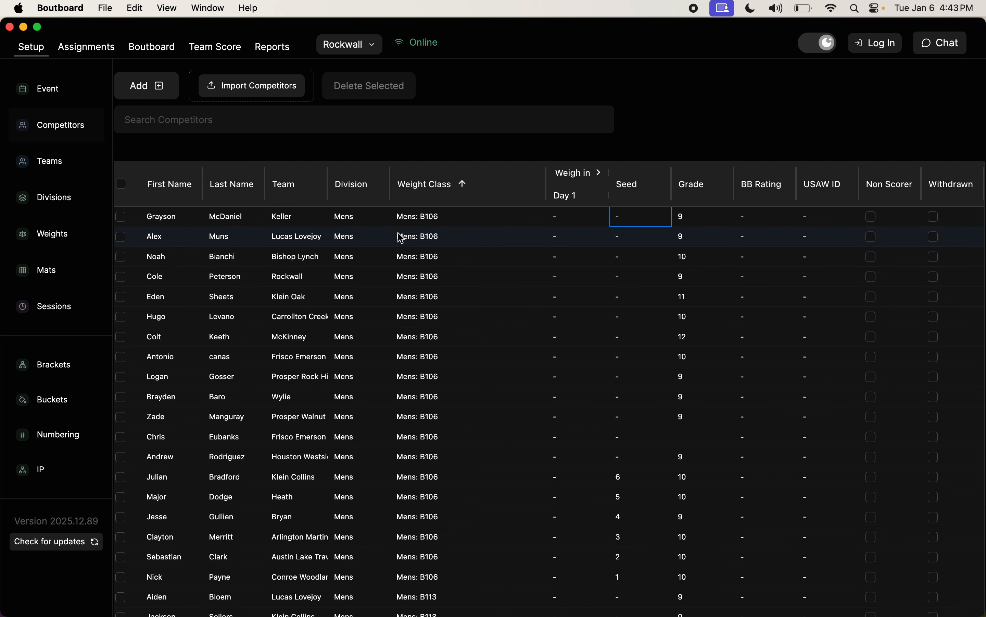
pyautogui.scroll(-1, 464, 330)
pyautogui.scroll(-2, 465, 335)
pyautogui.scroll(3, 465, 335)
pyautogui.scroll(-18, 473, 308)
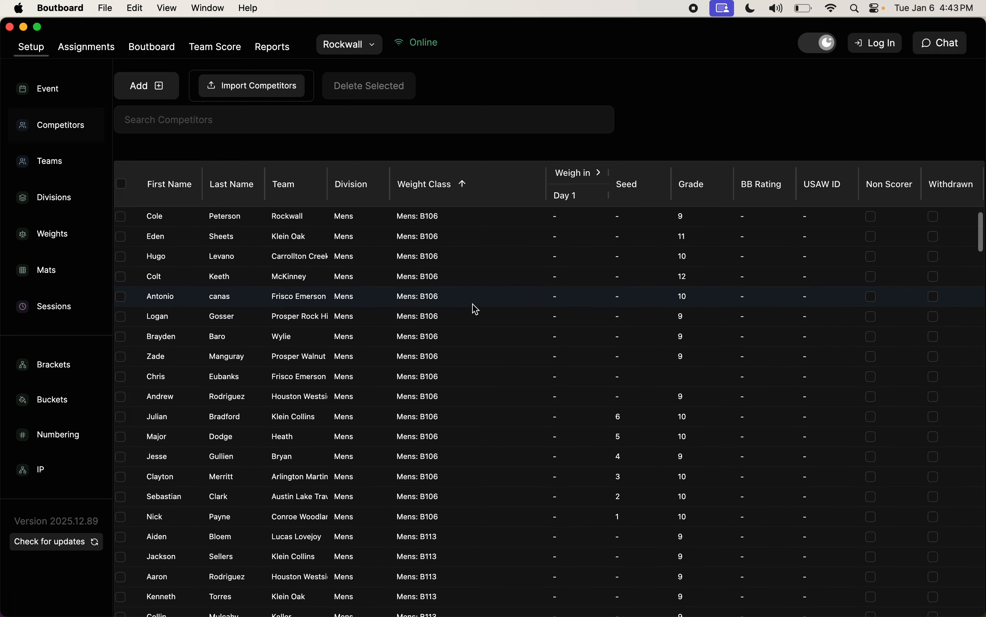
pyautogui.scroll(-3, 474, 309)
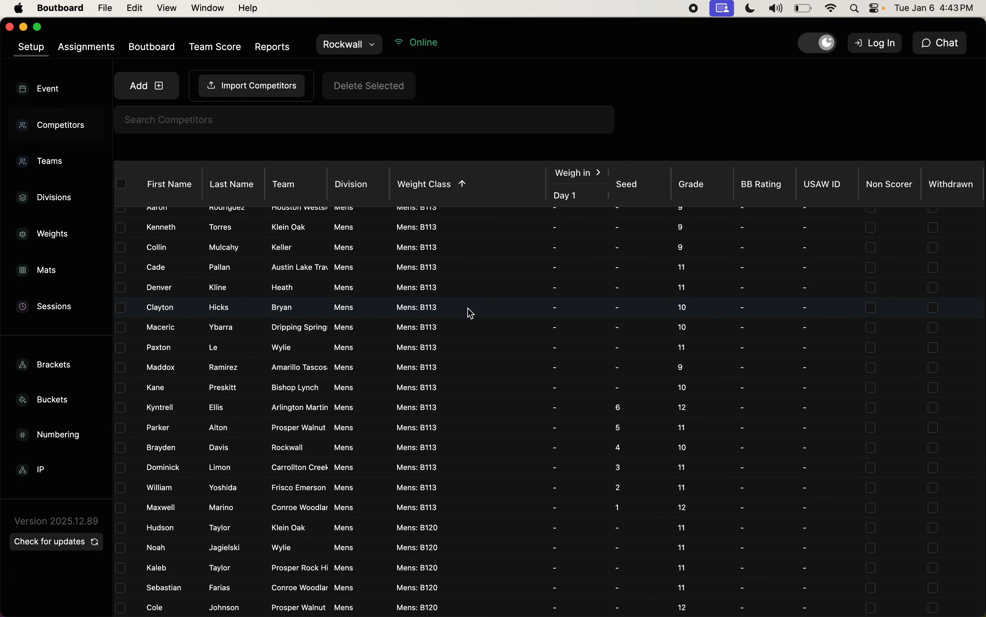
pyautogui.click(471, 312)
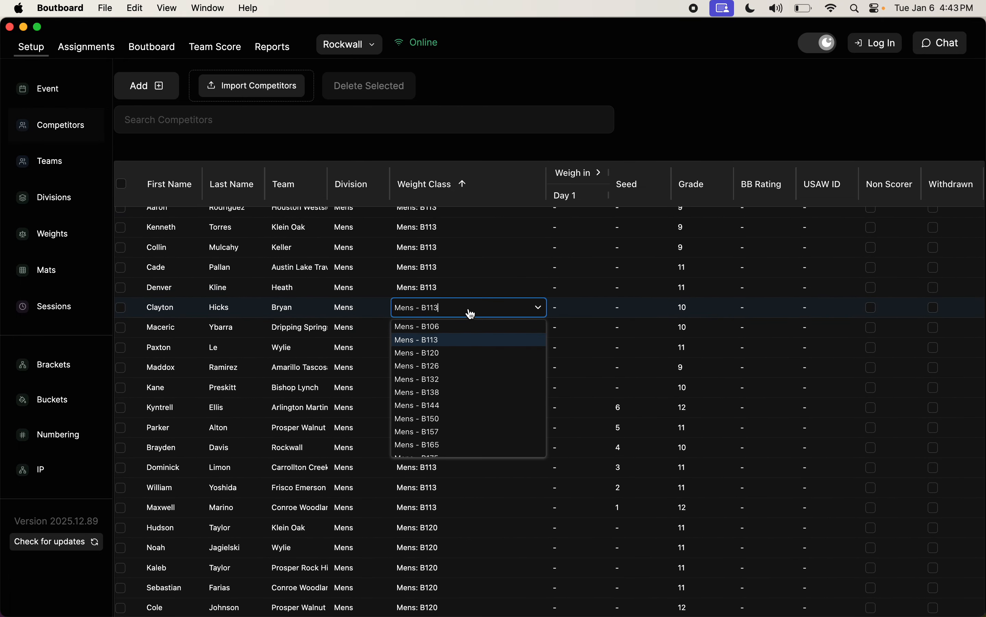
# Step: Search the competitors for the team "Heath" and clear the search
pyautogui.click(412, 120)
pyautogui.click(412, 120)
pyautogui.write('Heat')
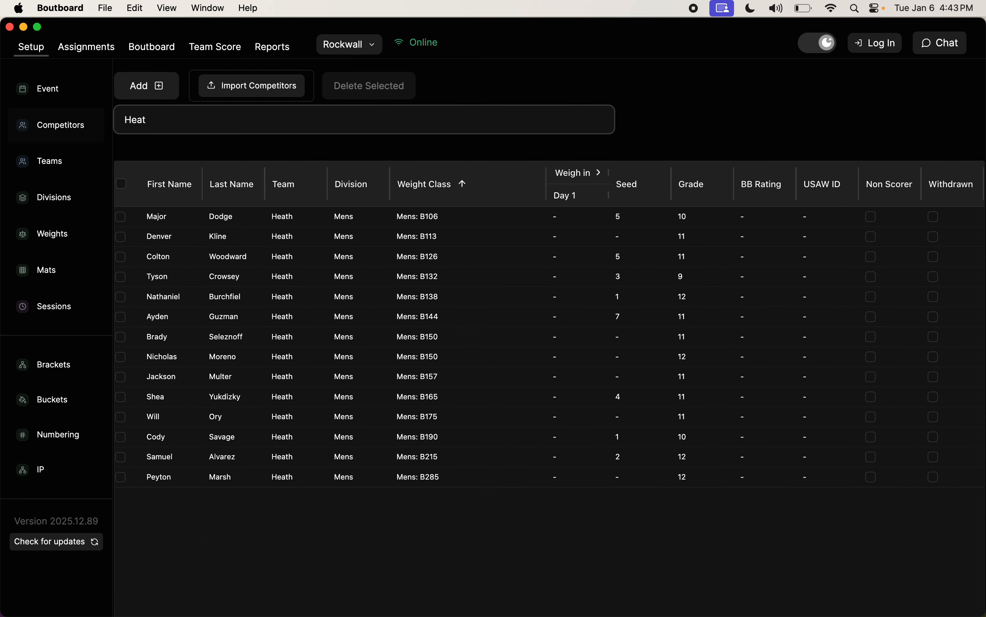
pyautogui.write('h')
pyautogui.press('BackSpace')
pyautogui.press('BackSpace')
pyautogui.press('BackSpace')
pyautogui.press('BackSpace')
pyautogui.press('BackSpace')
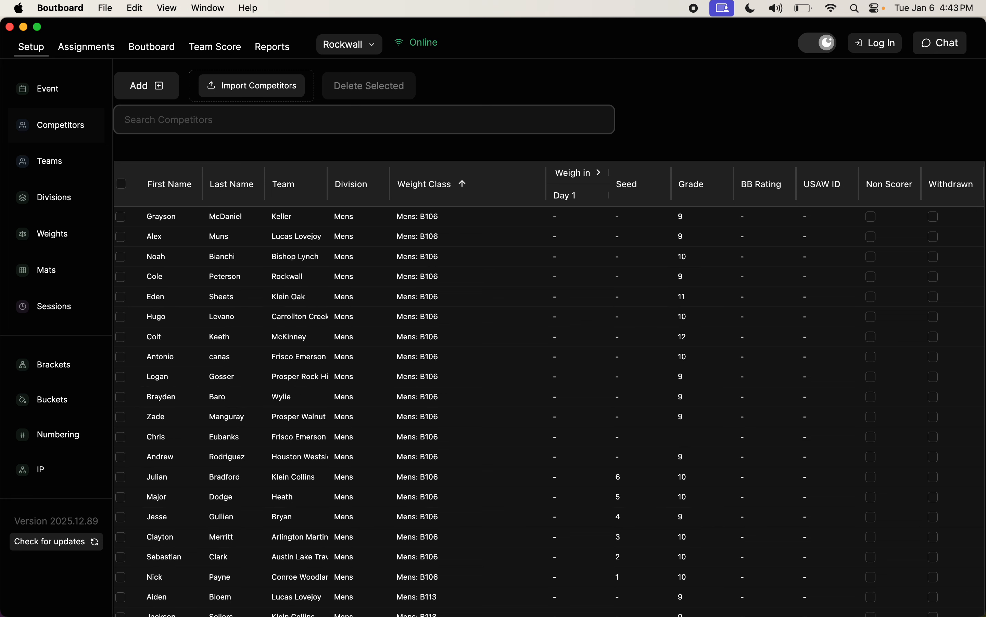
# Step: Search the competitors by one wrestler's last name, clear the search and look through the full list
pyautogui.write('Keeth')
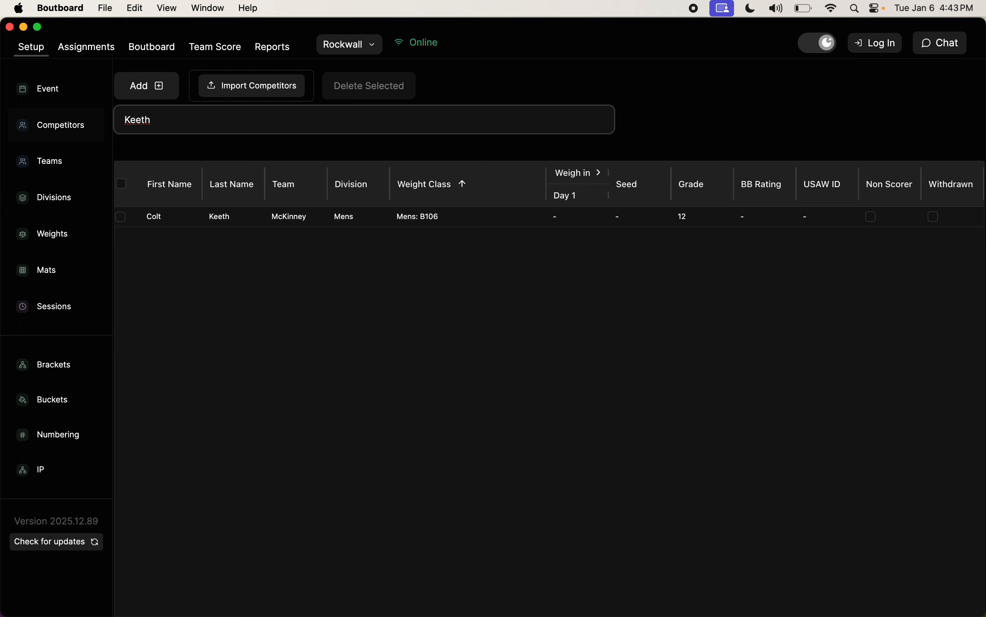
pyautogui.press('BackSpace')
pyautogui.press('BackSpace')
pyautogui.press('BackSpace')
pyautogui.press('BackSpace')
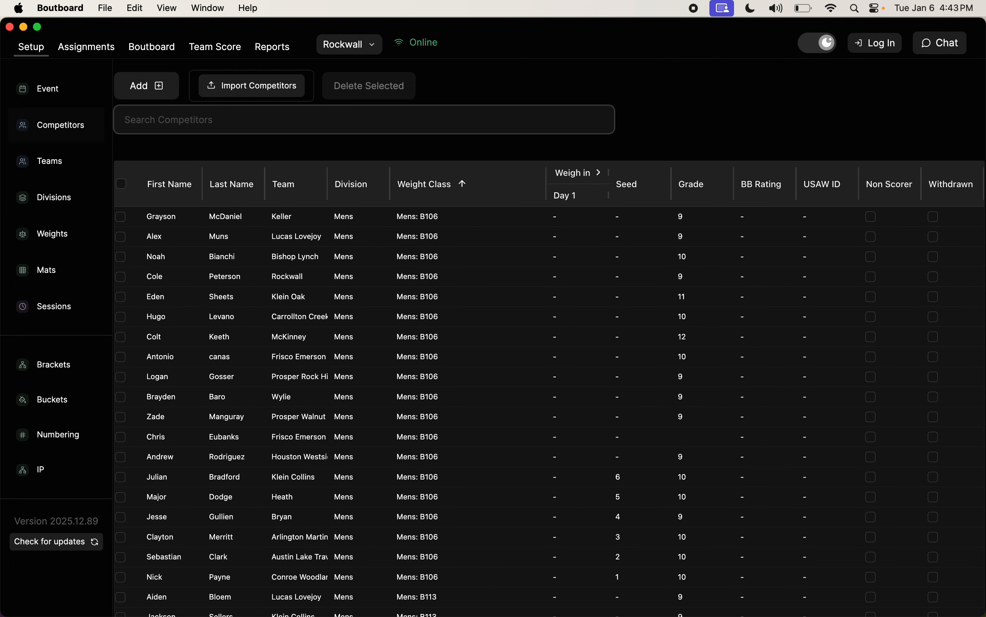
pyautogui.scroll(-5, 431, 359)
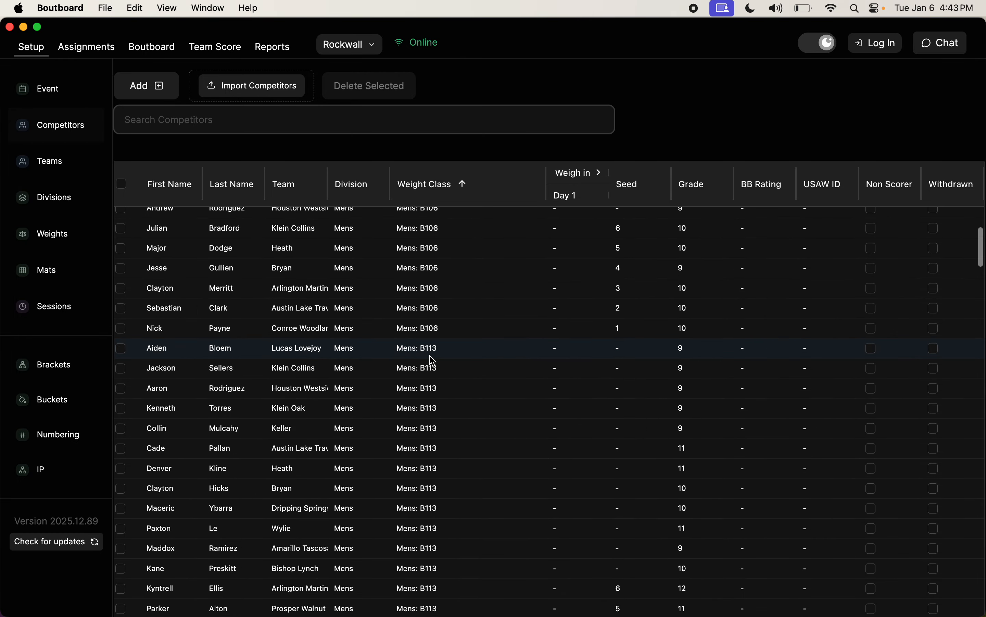
pyautogui.scroll(5, 432, 359)
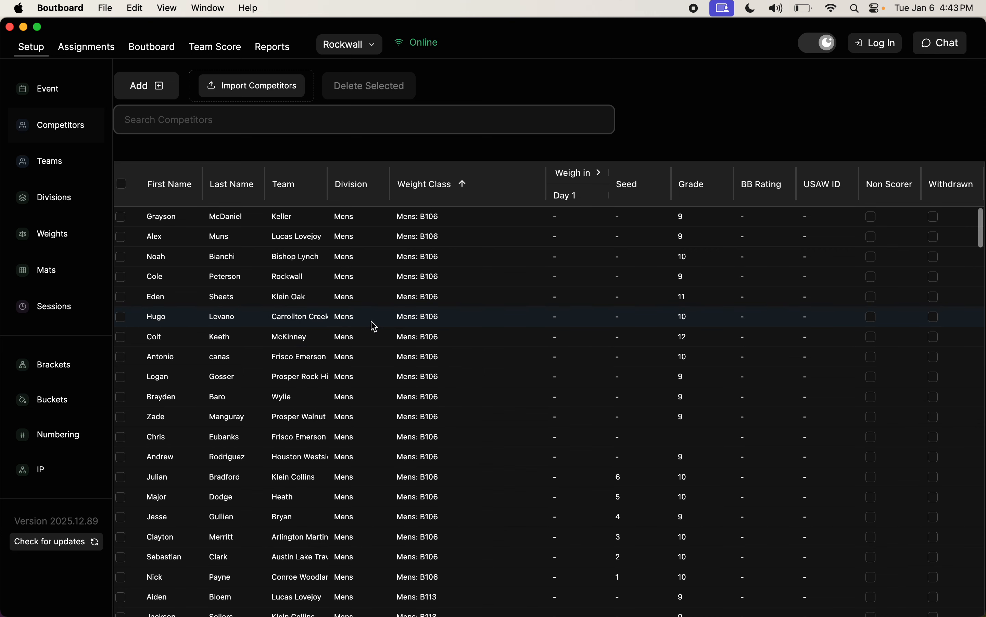
# Step: Shorten the team name "First Baptist Academy (TX)" to "First Baptist TX)"
pyautogui.click(49, 163)
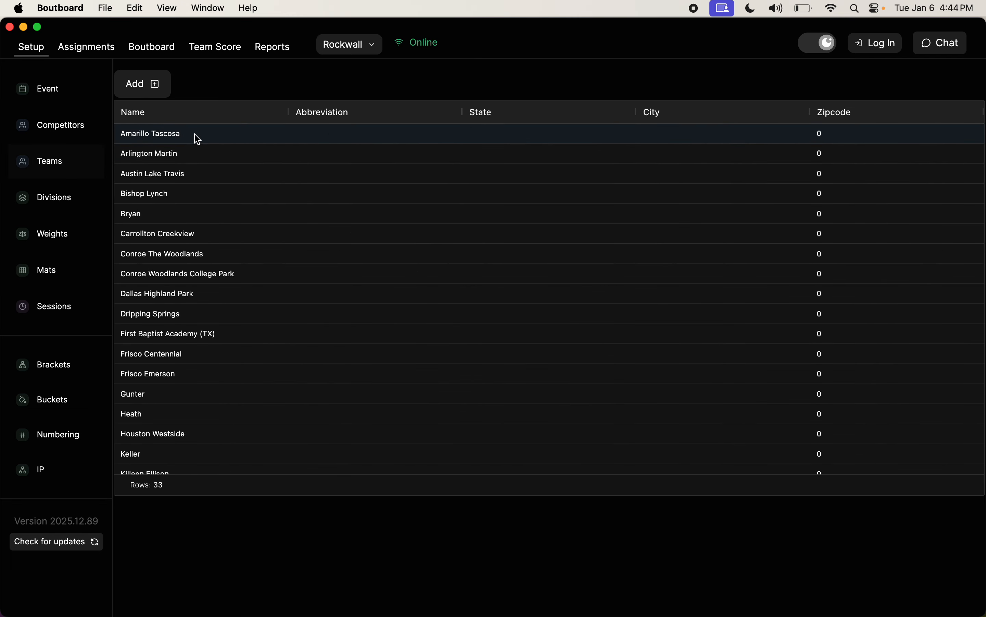
pyautogui.scroll(-5, 213, 334)
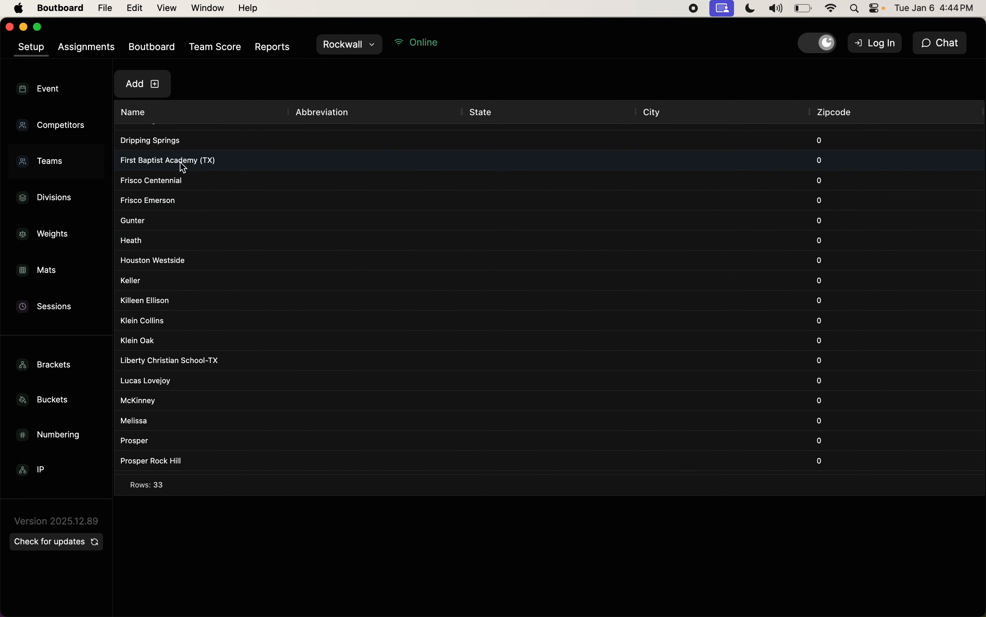
pyautogui.doubleClick(195, 162)
pyautogui.click(164, 162)
pyautogui.moveTo(163, 162); pyautogui.dragTo(189, 163)
pyautogui.press('BackSpace')
pyautogui.click(215, 220)
# Step: Rename the team "Liberty Christian School-TX" as "Liberty Christian TX"
pyautogui.click(189, 367)
pyautogui.click(182, 365)
pyautogui.moveTo(182, 366); pyautogui.dragTo(208, 369)
pyautogui.press('BackSpace')
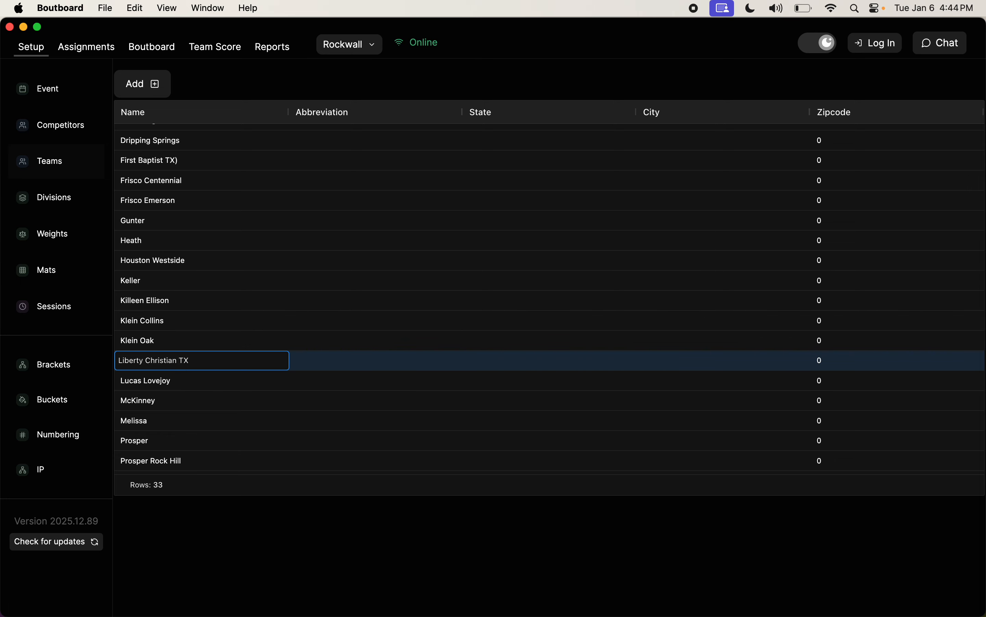
pyautogui.click(210, 382)
# Step: Remove the word "School" from the team name "St. Mark`s School Of Texas"
pyautogui.scroll(-5, 210, 386)
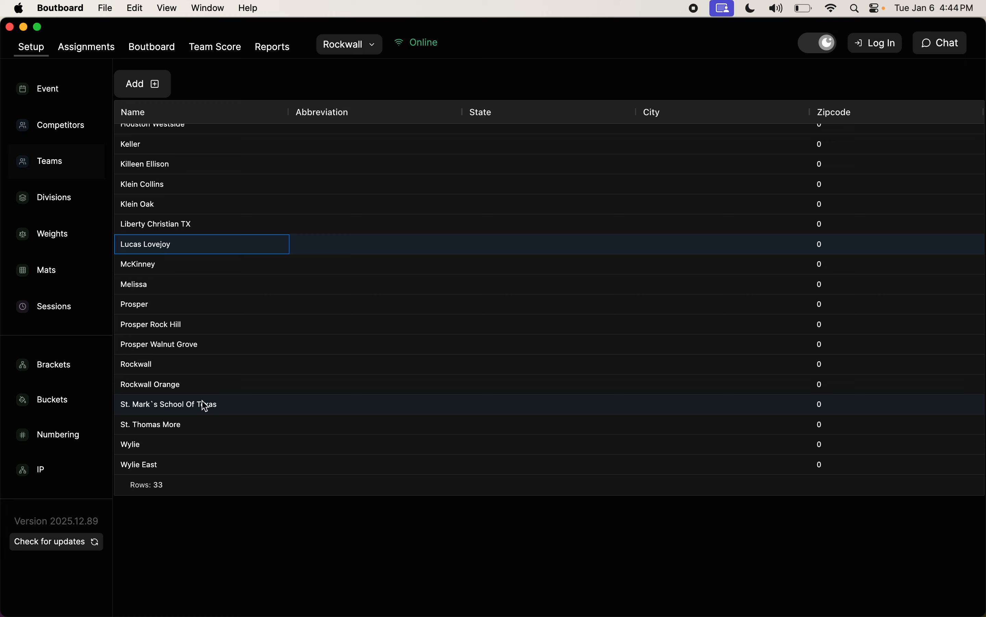
pyautogui.click(190, 408)
pyautogui.click(189, 407)
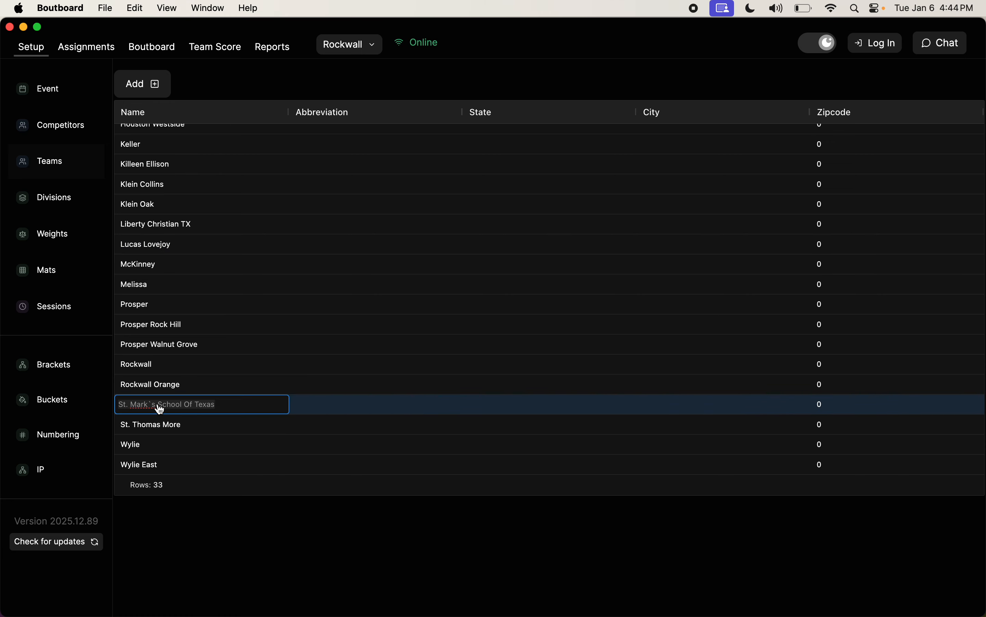
pyautogui.moveTo(159, 409); pyautogui.dragTo(184, 410)
pyautogui.press('BackSpace')
pyautogui.click(195, 426)
# Step: Rename the team "Conroe Woodlands College Park" as "Conroe Woodlands CP"
pyautogui.scroll(10, 249, 389)
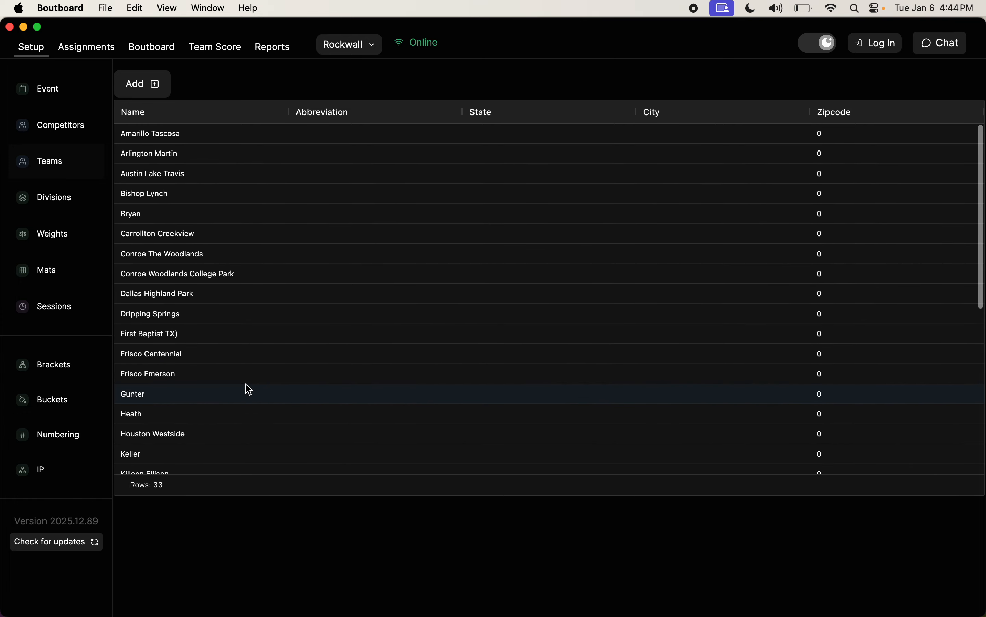
pyautogui.click(189, 280)
pyautogui.click(189, 281)
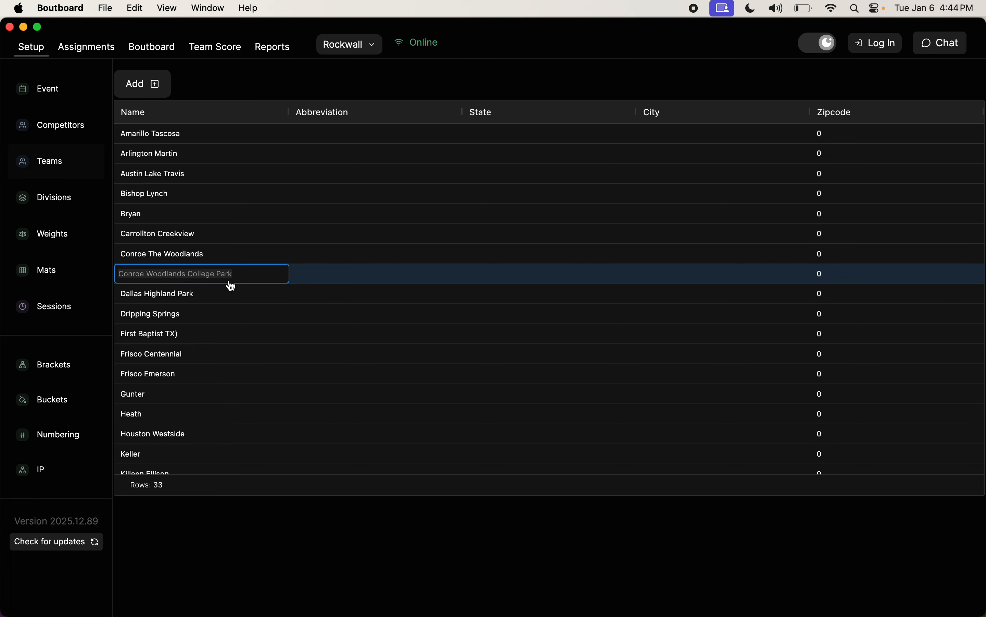
pyautogui.click(194, 299)
pyautogui.click(197, 279)
pyautogui.doubleClick(191, 278)
pyautogui.moveTo(191, 279); pyautogui.dragTo(241, 280)
pyautogui.write('CP')
pyautogui.click(287, 316)
pyautogui.click(322, 281)
pyautogui.click(321, 251)
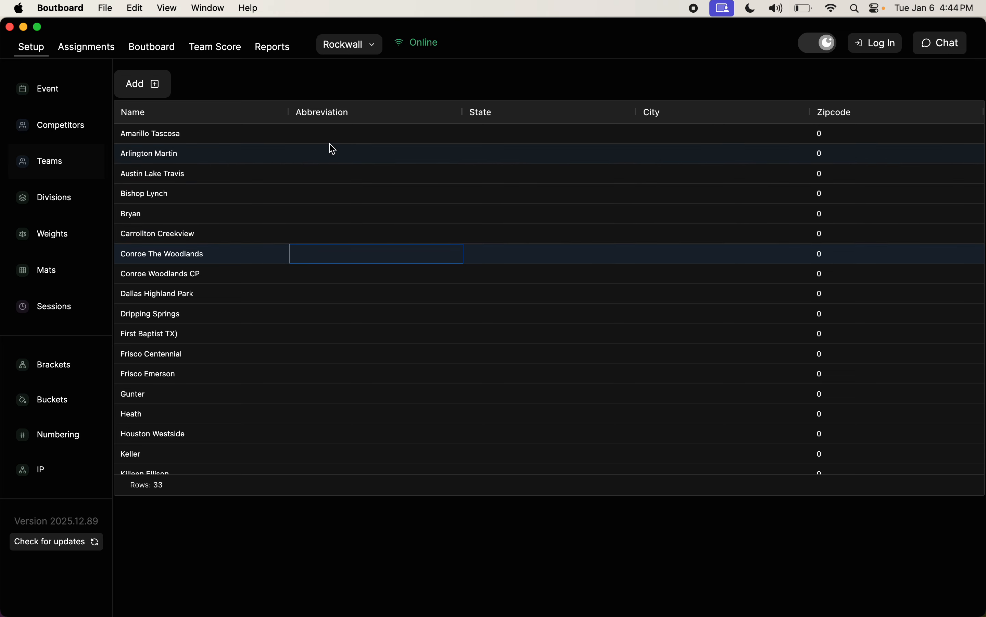
pyautogui.click(59, 163)
pyautogui.click(65, 132)
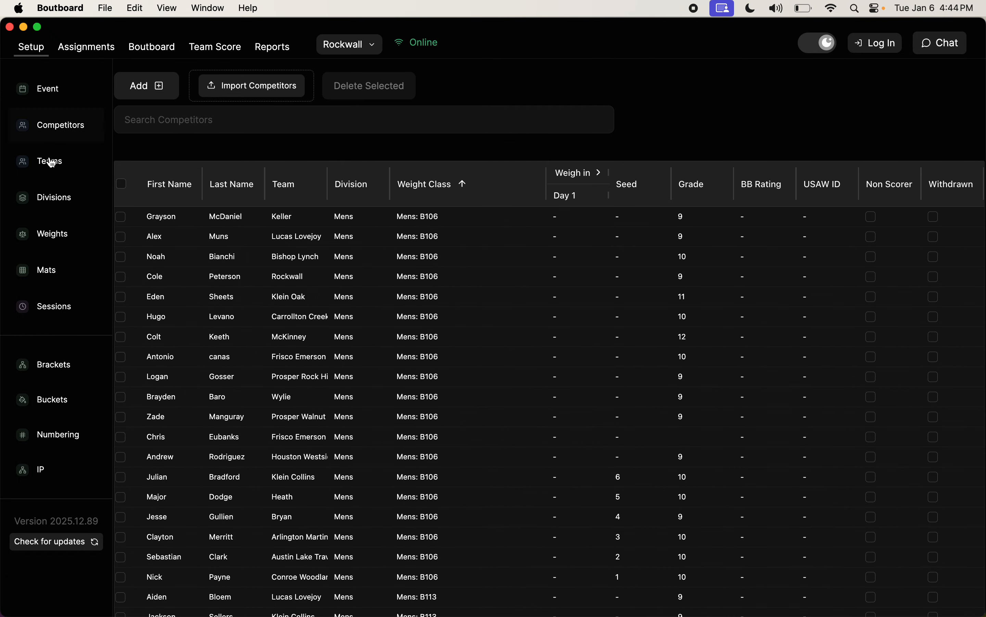
pyautogui.click(51, 163)
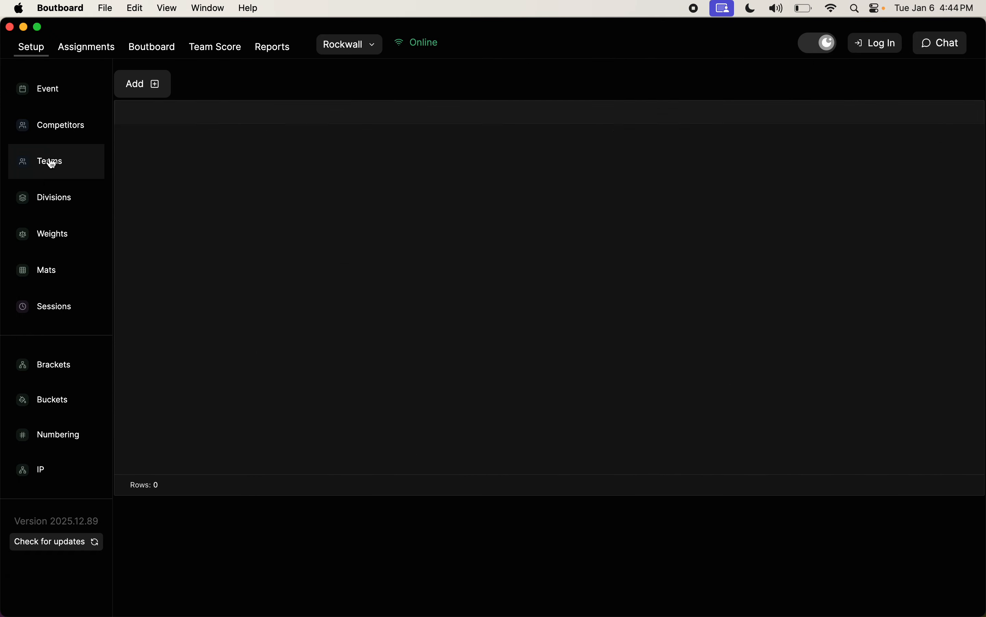
# Step: Set the Mens division's match format to 2-2-2 and its consi match format to 1-2-2
pyautogui.click(54, 201)
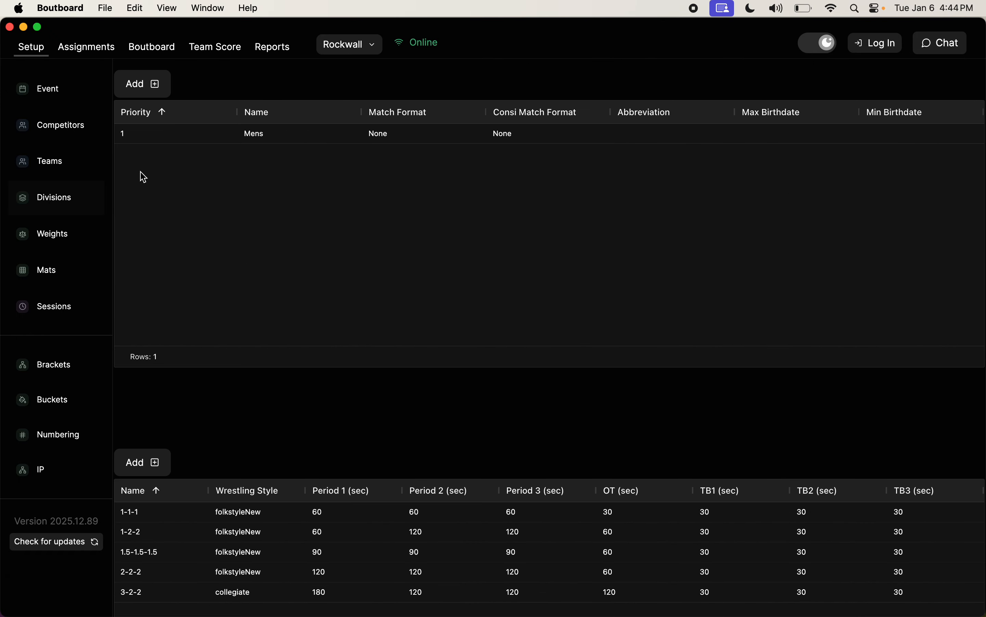
pyautogui.click(397, 140)
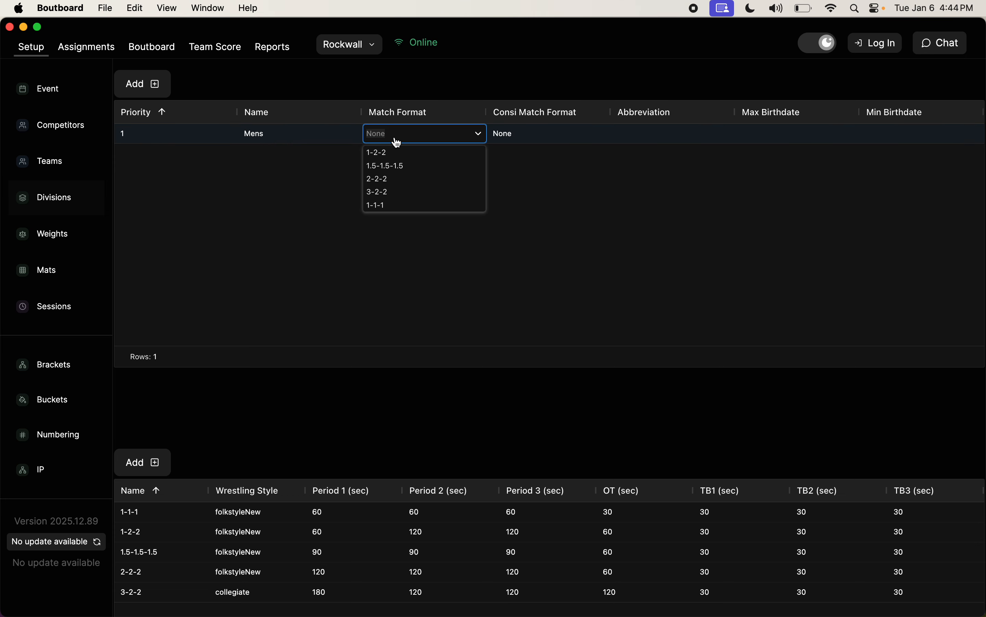
pyautogui.click(385, 179)
pyautogui.click(517, 136)
pyautogui.click(507, 158)
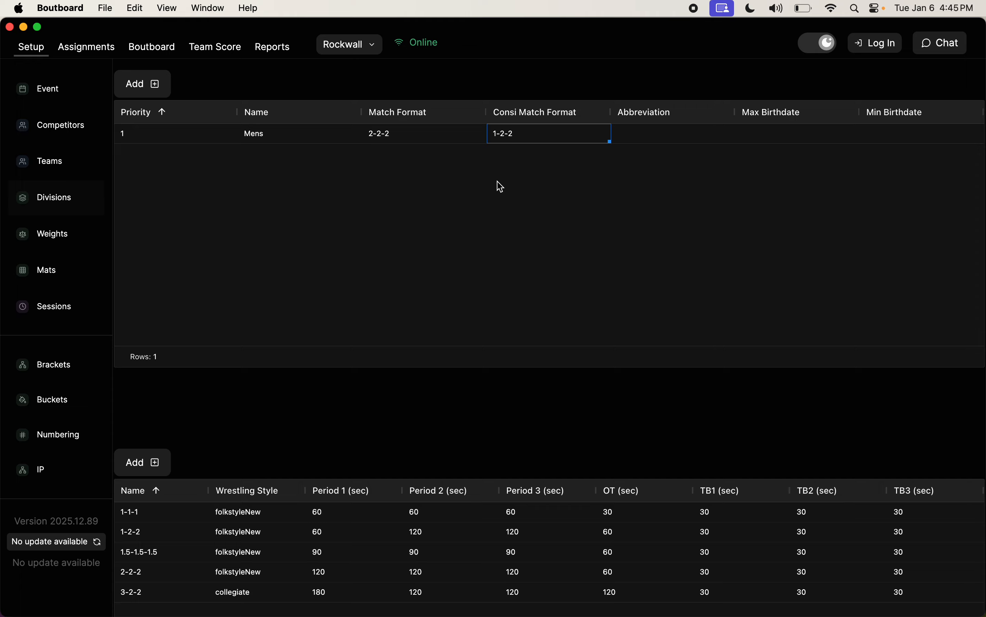
# Step: Add a match format named "2-1-1" with the folkstyleNew wrestling style
pyautogui.scroll(-3, 526, 257)
pyautogui.scroll(-2, 299, 492)
pyautogui.scroll(-2, 297, 491)
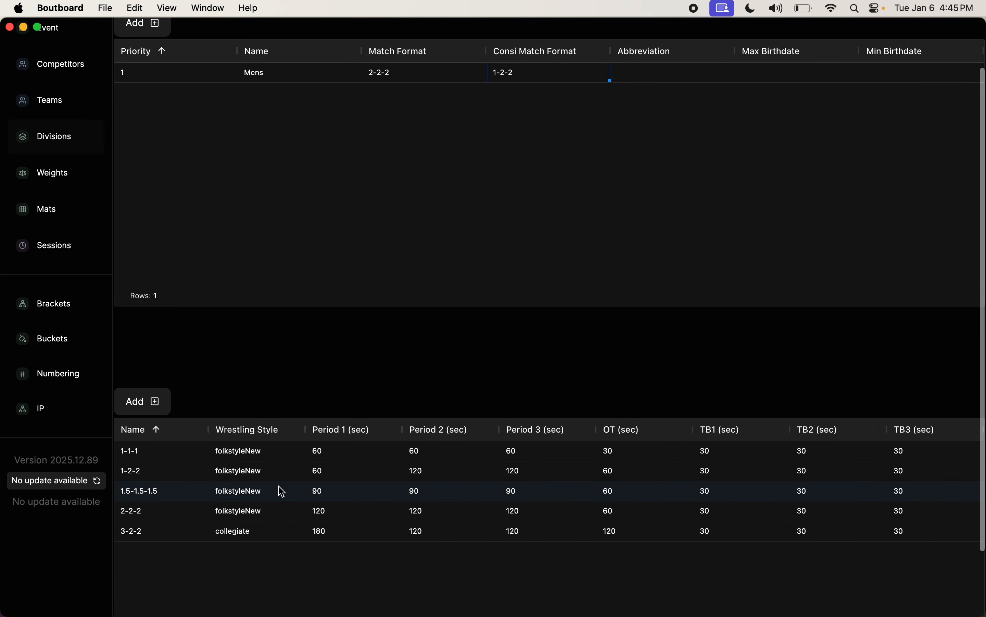
pyautogui.click(153, 406)
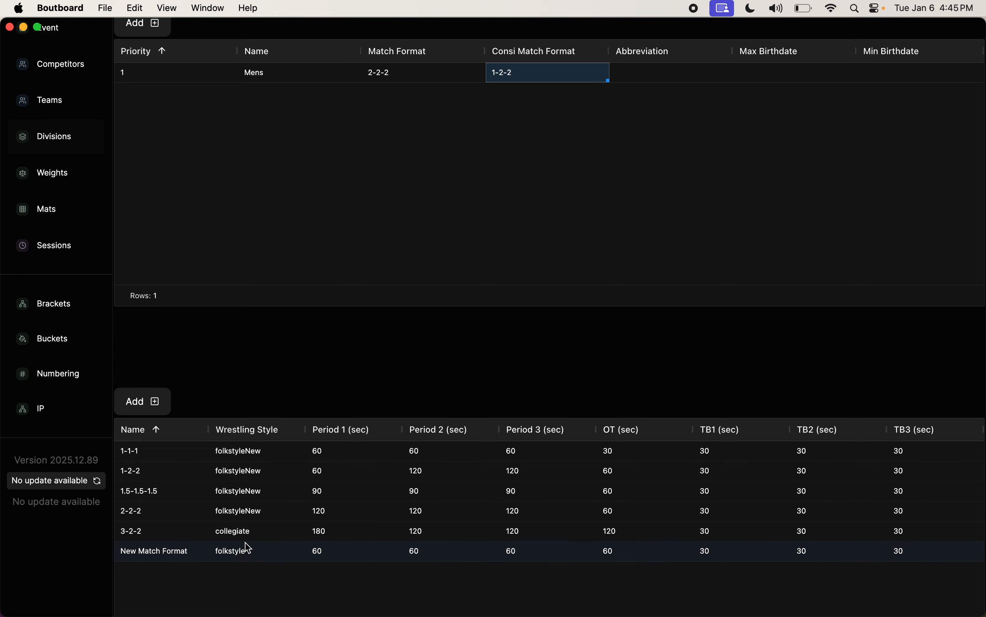
pyautogui.click(242, 555)
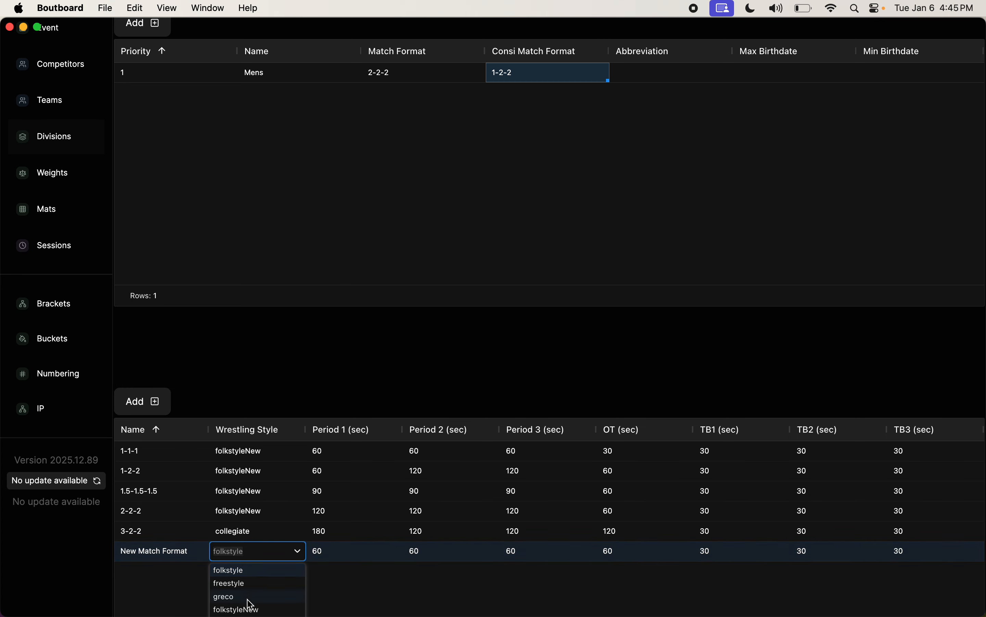
pyautogui.click(250, 611)
pyautogui.click(148, 554)
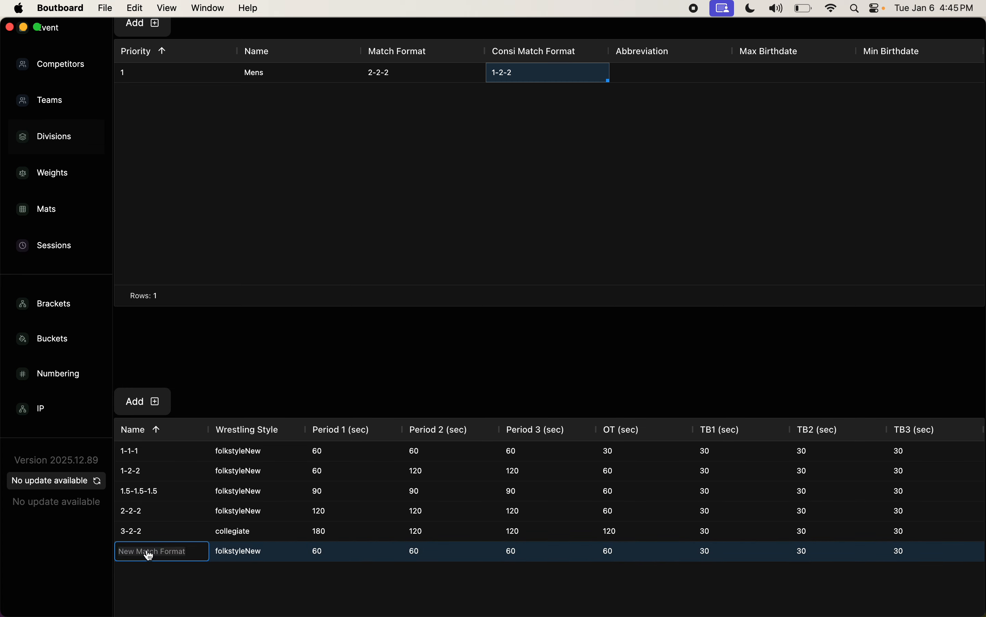
pyautogui.write('2-1-1')
pyautogui.click(416, 554)
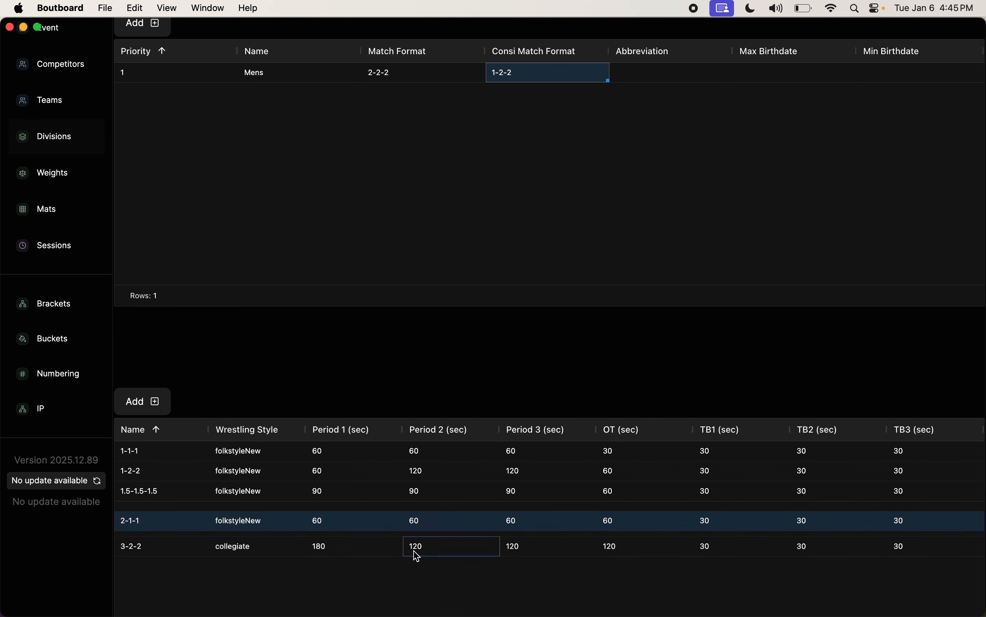
# Step: Set Period 1 of the 2-1-1 match format to 120 seconds
pyautogui.click(327, 519)
pyautogui.click(327, 518)
pyautogui.write('120')
pyautogui.click(435, 516)
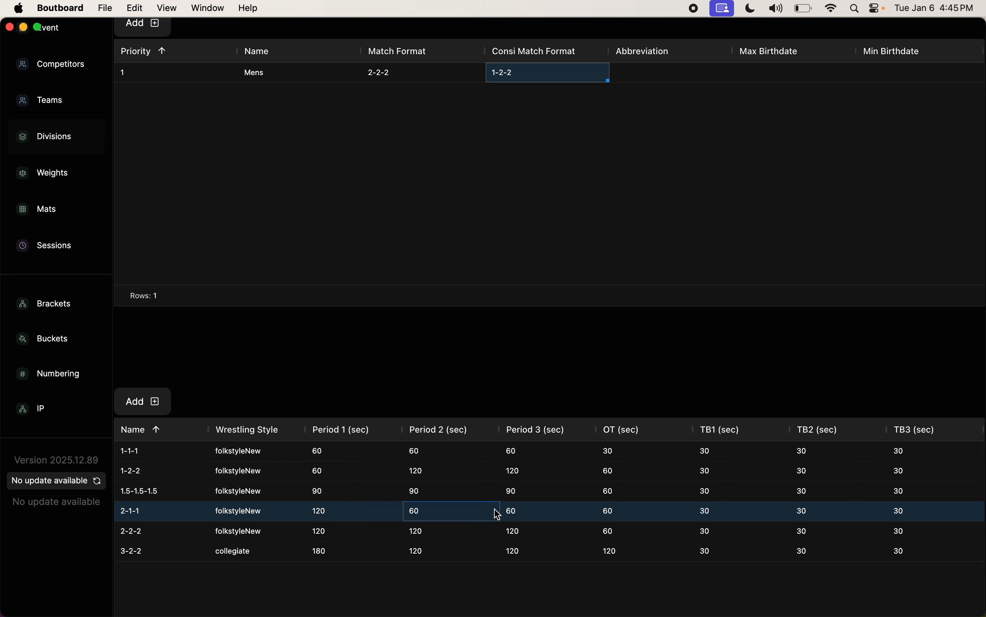
# Step: Set the Mens division's consi match format to 2-1-1
pyautogui.click(531, 512)
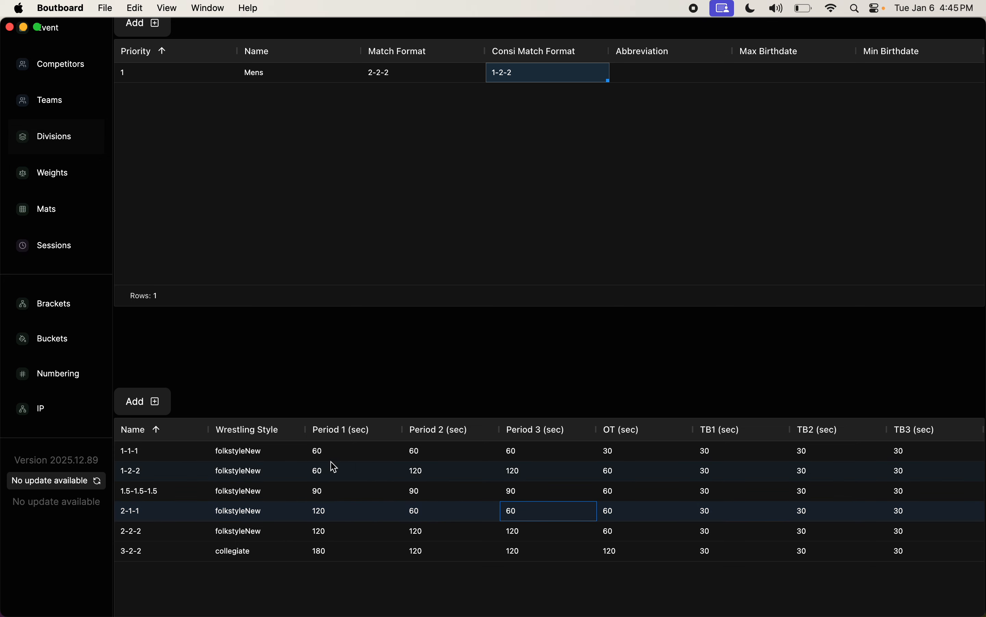
pyautogui.click(394, 344)
pyautogui.scroll(3, 394, 343)
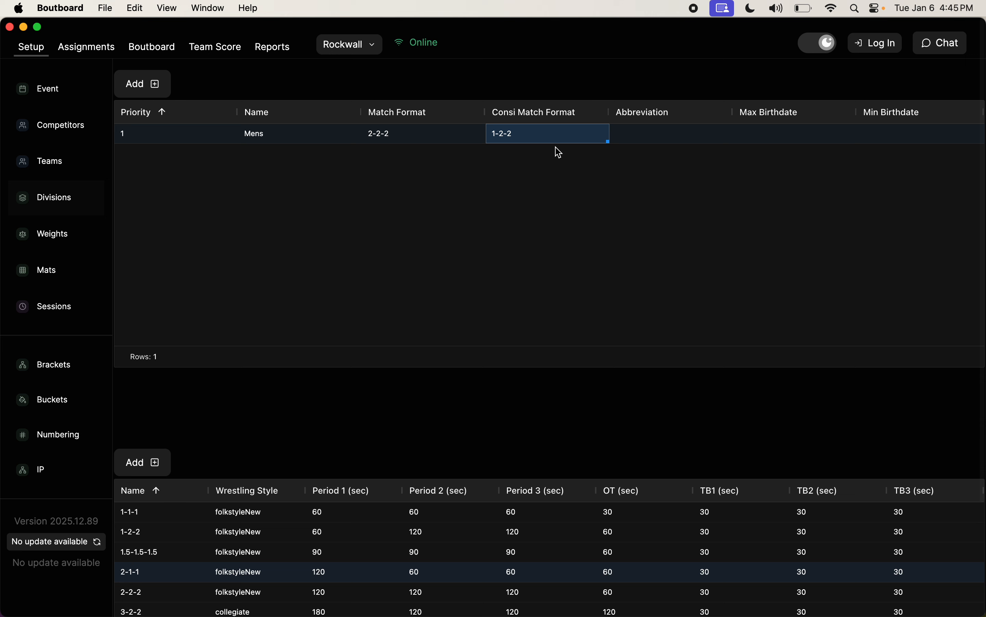
pyautogui.doubleClick(541, 139)
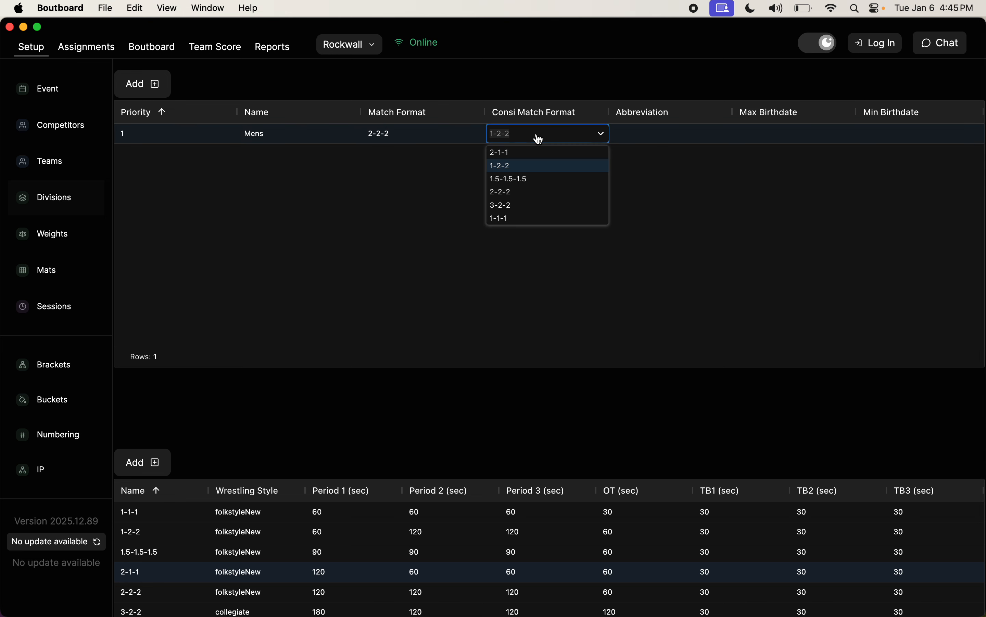
pyautogui.click(519, 158)
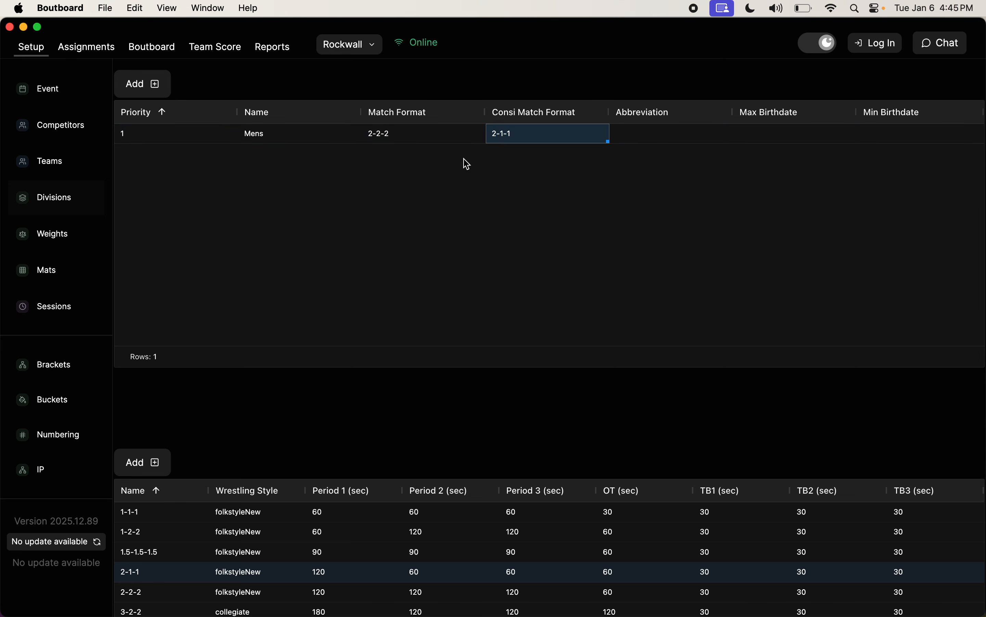
pyautogui.click(449, 135)
pyautogui.click(548, 137)
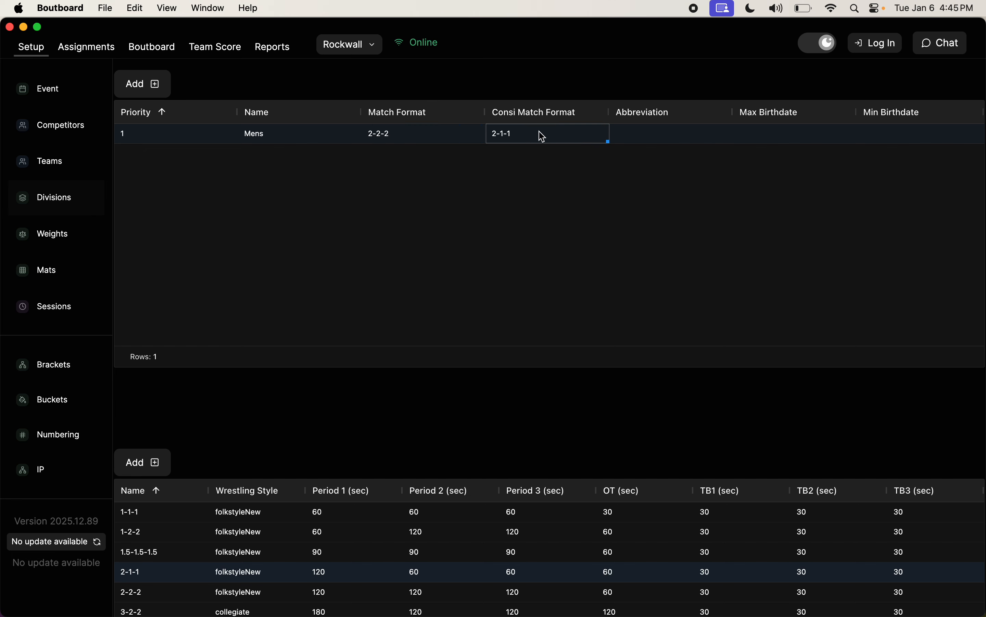
# Step: Display the list of weight classes in the Mens division
pyautogui.click(60, 235)
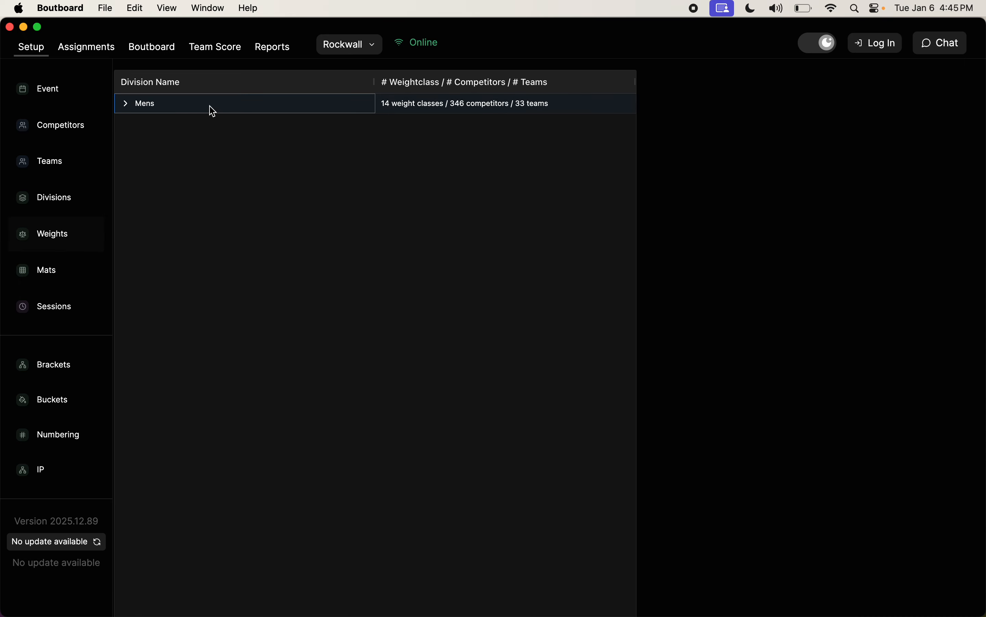
pyautogui.click(125, 103)
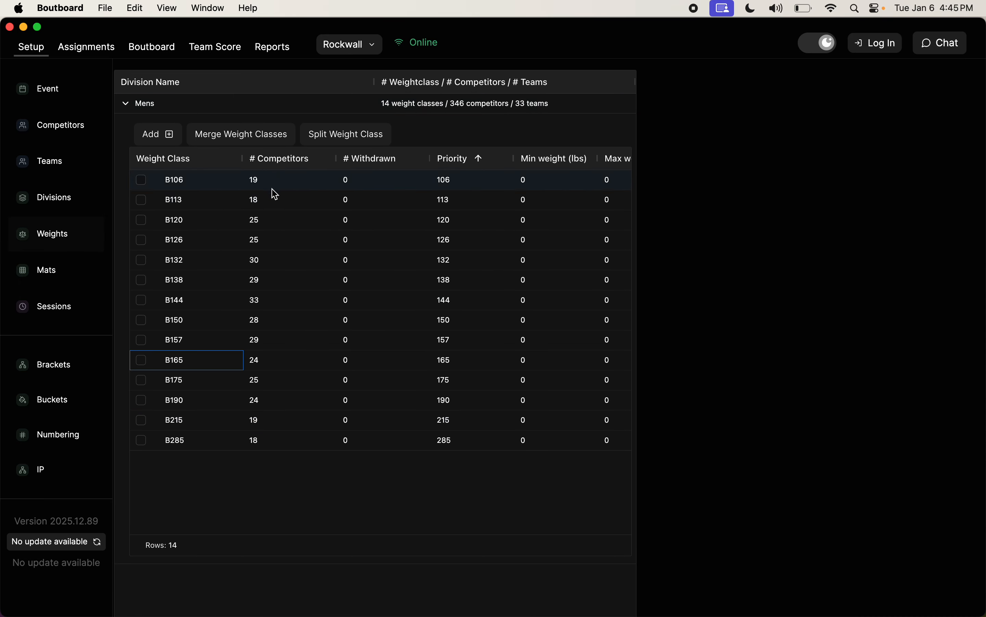
# Step: Rename the weight classes B106 and B113 as 106 and 113
pyautogui.click(176, 186)
pyautogui.click(141, 186)
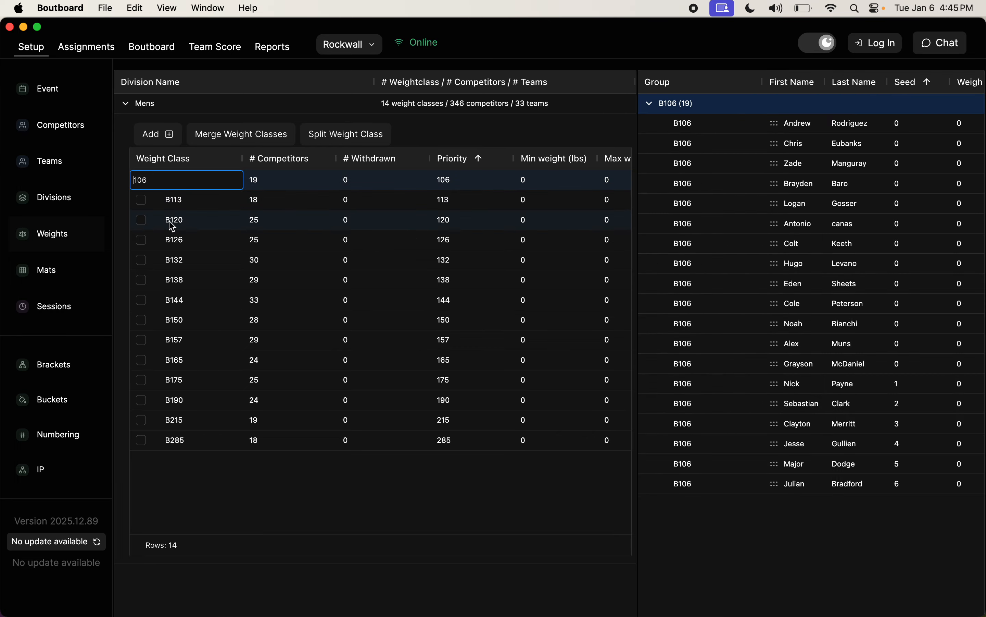
pyautogui.click(185, 206)
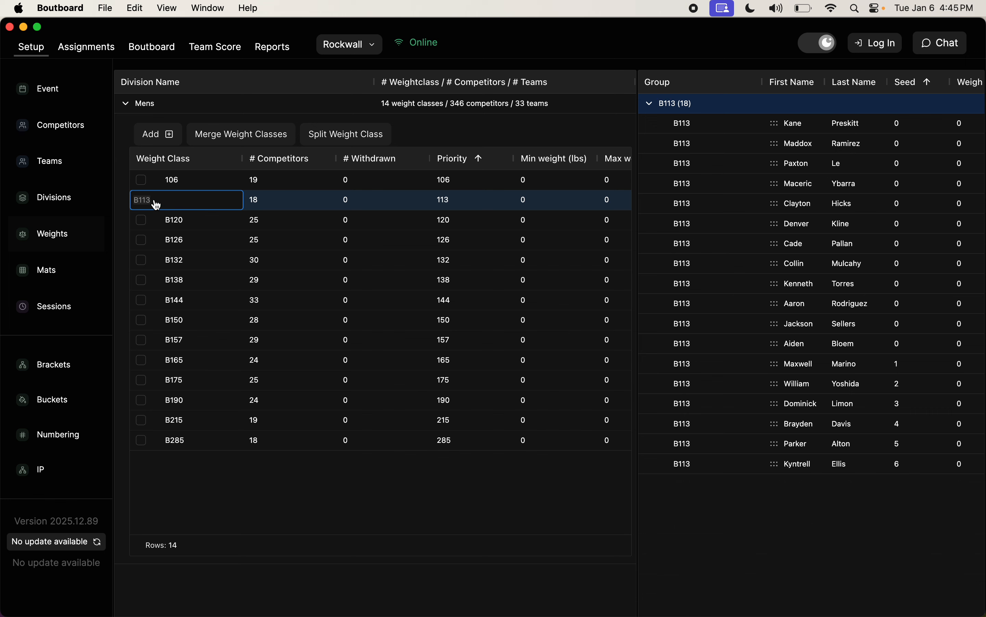
pyautogui.press('BackSpace')
pyautogui.click(173, 228)
pyautogui.click(171, 229)
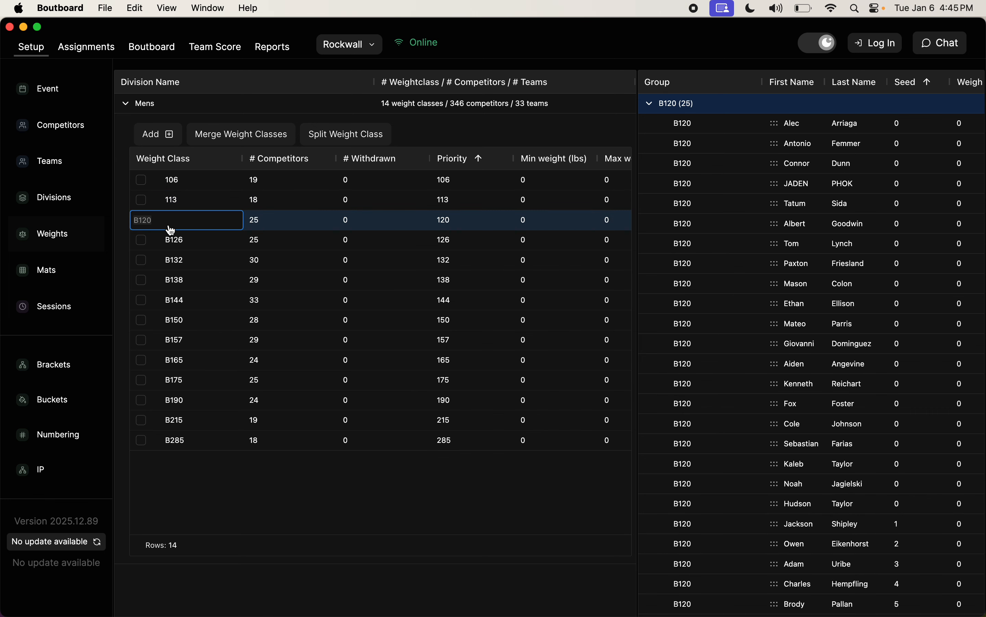
# Step: Restore the B prefix on the 113 and 106 weight class names and clear the B113 selection
pyautogui.click(176, 203)
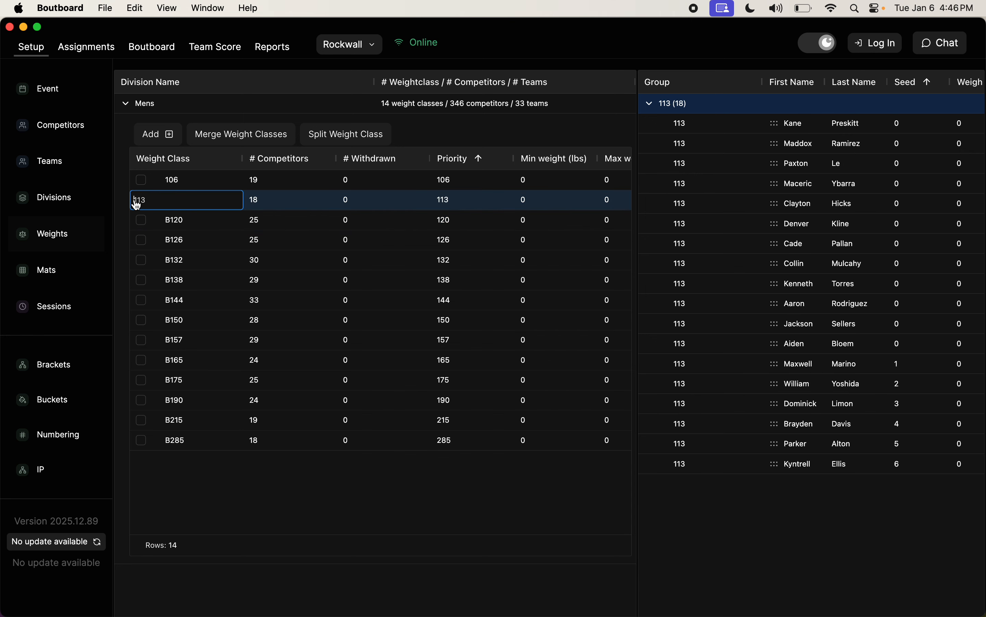
pyautogui.write('B')
pyautogui.click(173, 184)
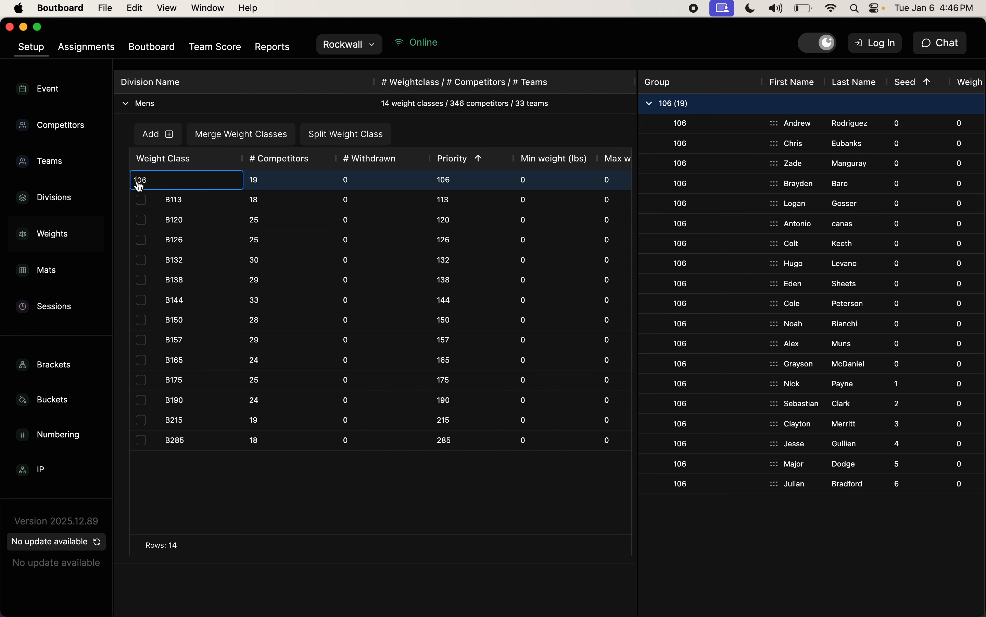
pyautogui.write('B')
pyautogui.click(187, 208)
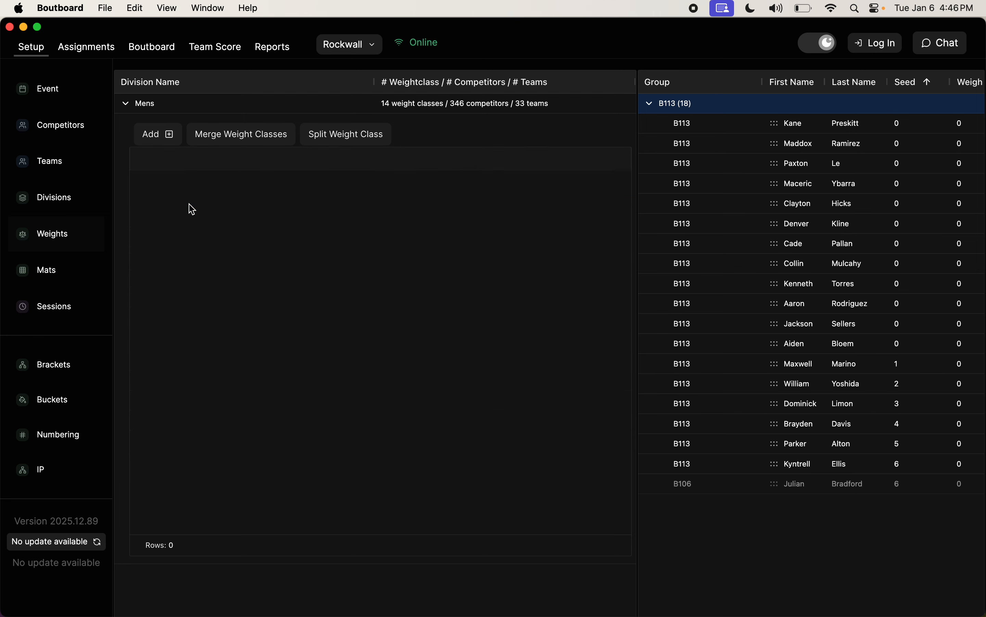
pyautogui.click(141, 200)
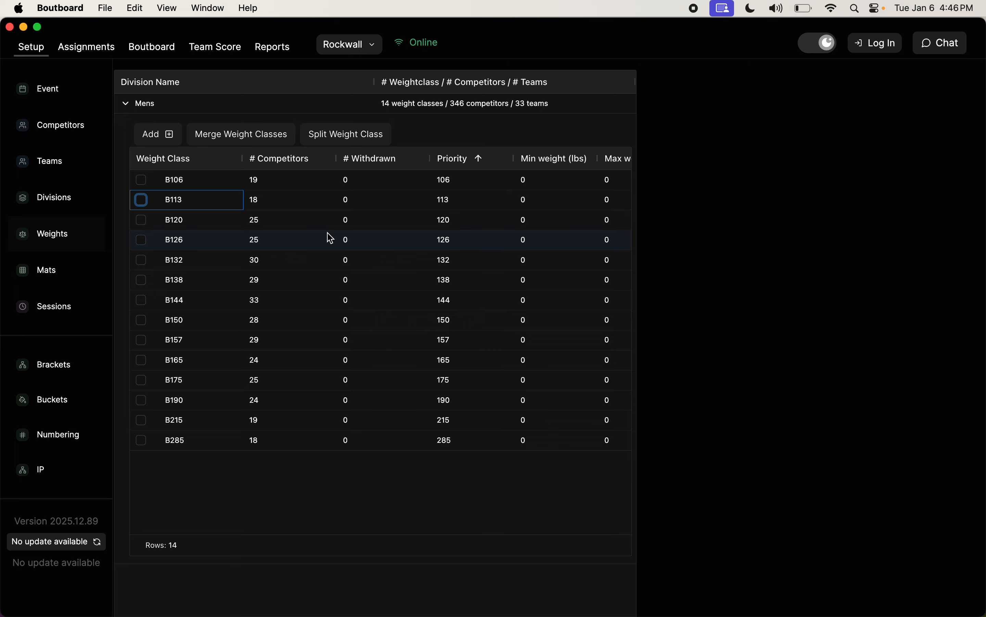
# Step: Show the B106 and B113 competitors together, move the first B113 competitor into B106, and deselect both weight classes
pyautogui.click(142, 181)
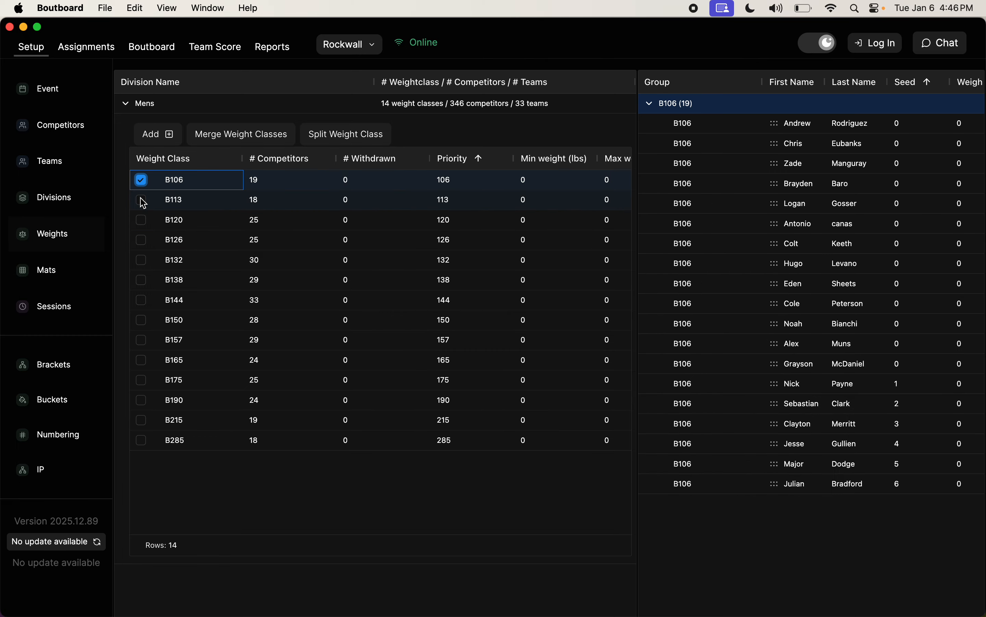
pyautogui.click(142, 200)
pyautogui.scroll(-7, 751, 423)
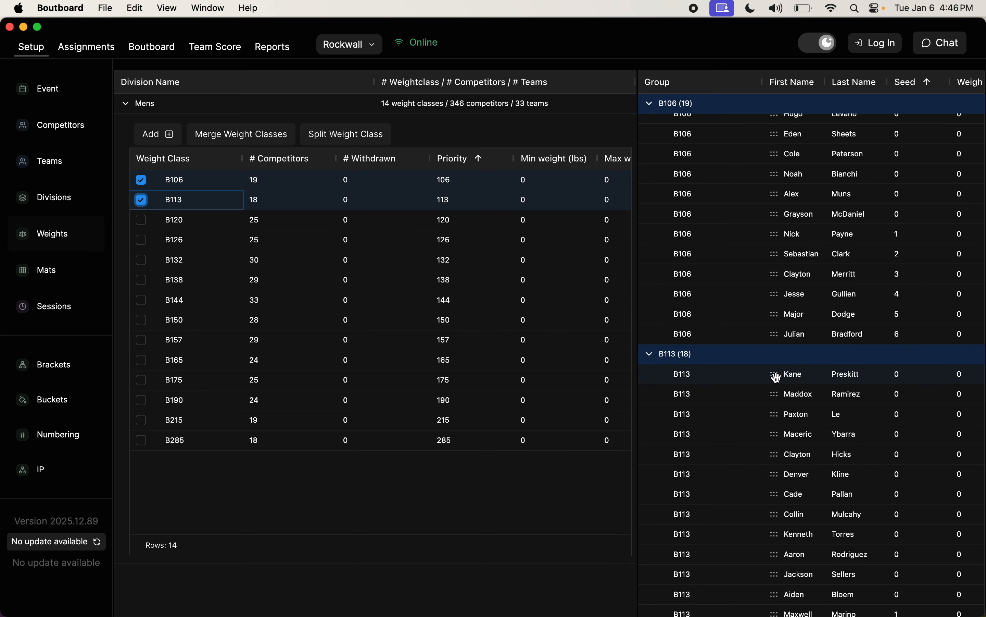
pyautogui.moveTo(774, 375); pyautogui.dragTo(770, 324)
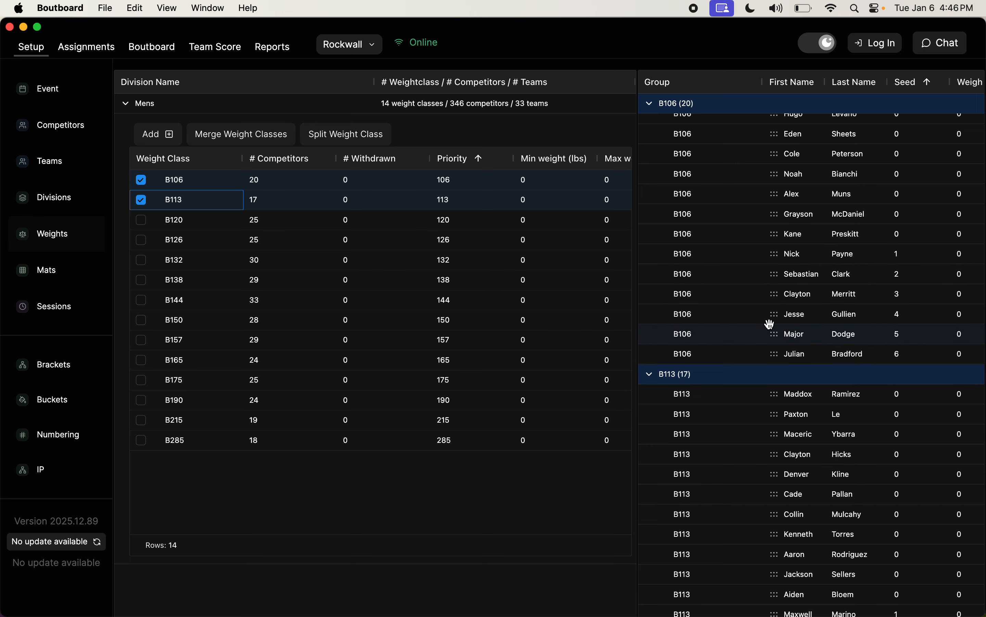
pyautogui.scroll(-3, 769, 323)
pyautogui.scroll(3, 769, 325)
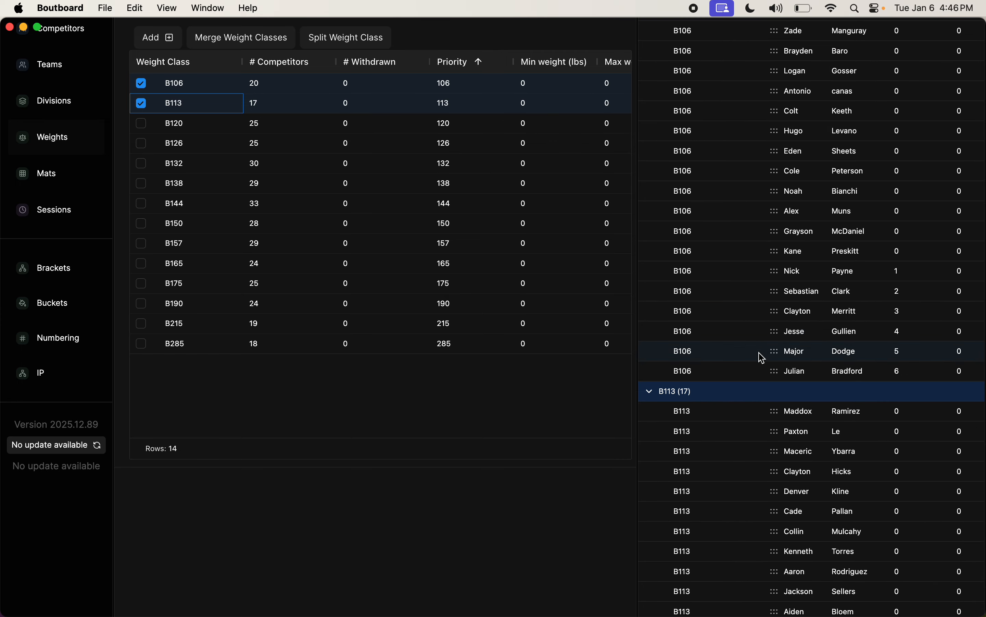
pyautogui.click(141, 104)
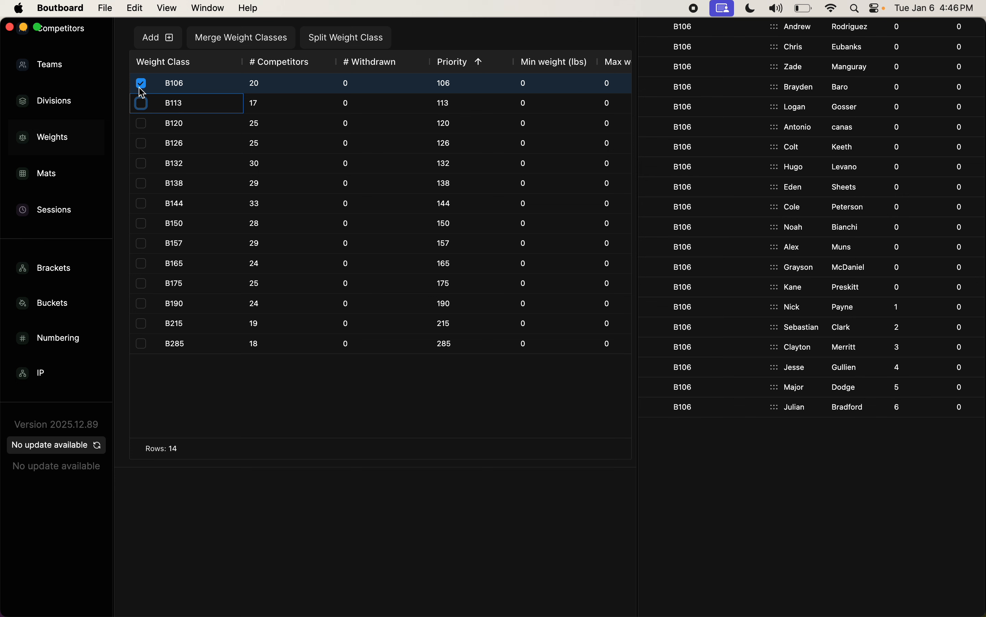
pyautogui.click(142, 85)
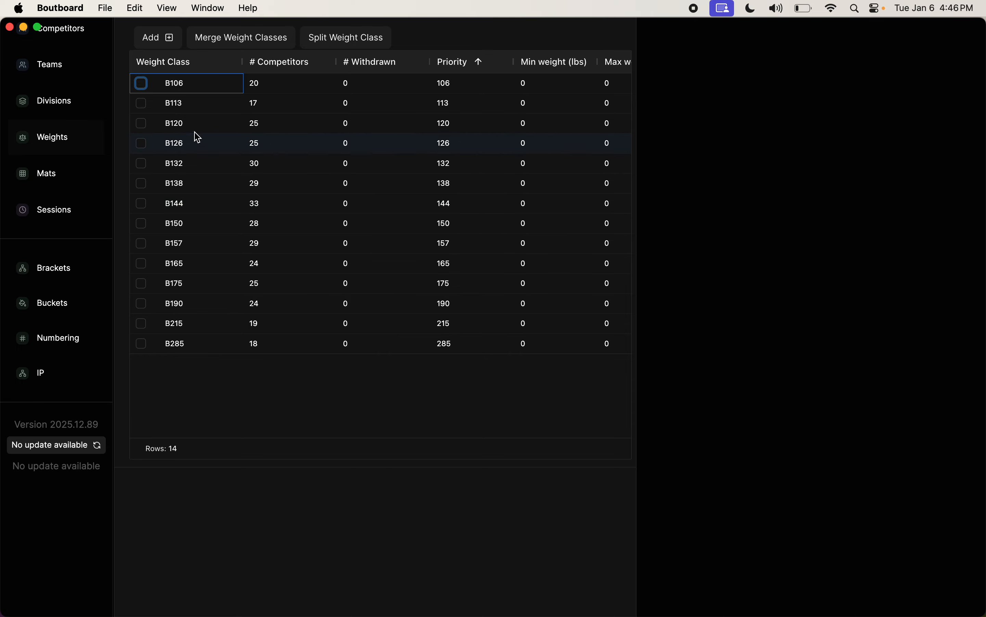
# Step: Review the competitor lists of weight classes B120 and B126 together, and deselect both
pyautogui.click(141, 124)
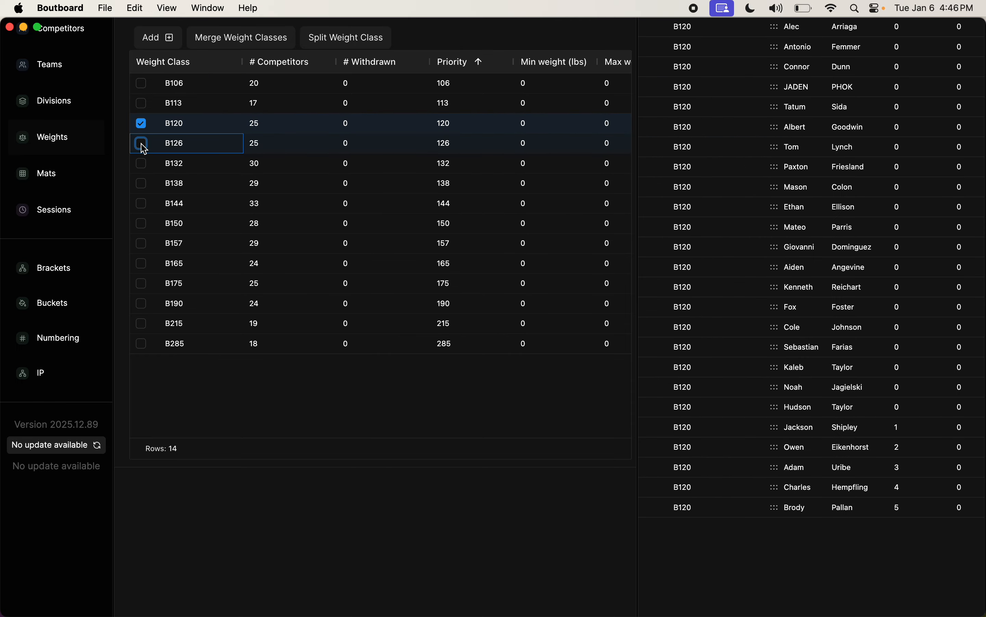
pyautogui.click(142, 143)
pyautogui.scroll(-1, 774, 495)
pyautogui.scroll(-5, 774, 495)
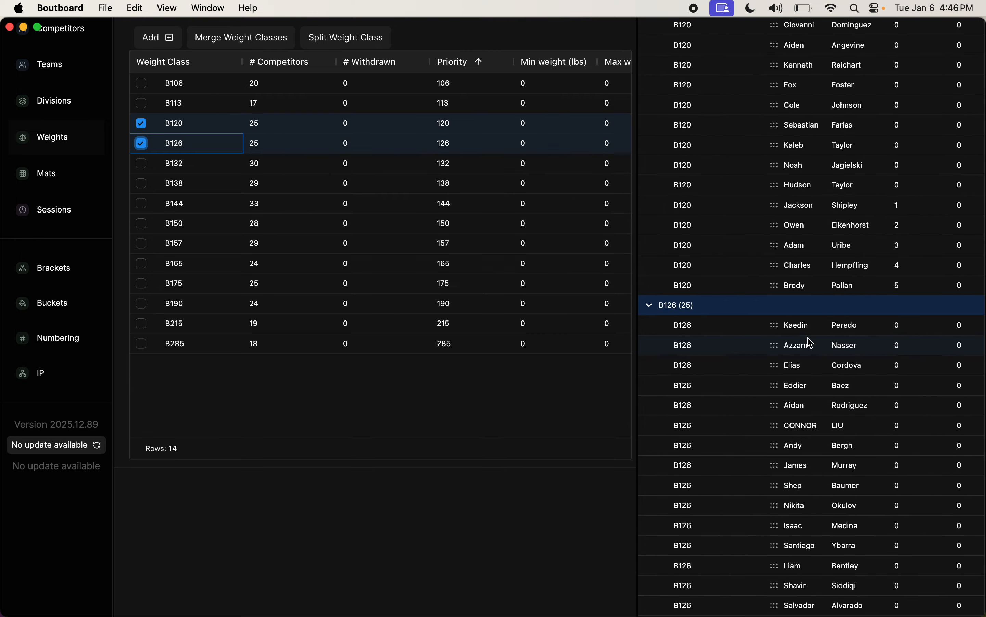
pyautogui.scroll(1, 803, 310)
pyautogui.scroll(2, 800, 336)
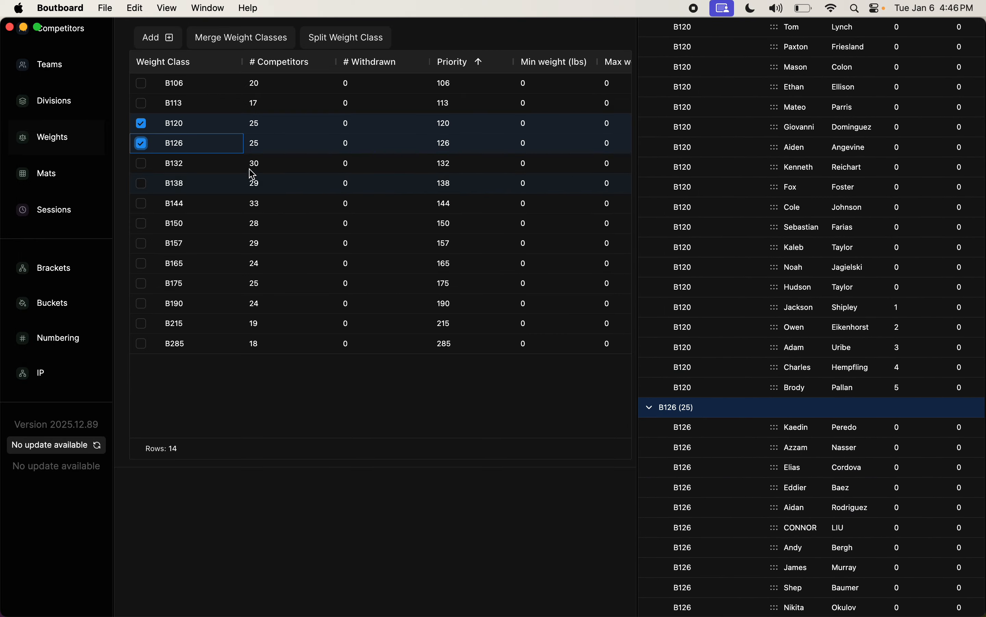
pyautogui.click(141, 144)
pyautogui.click(141, 124)
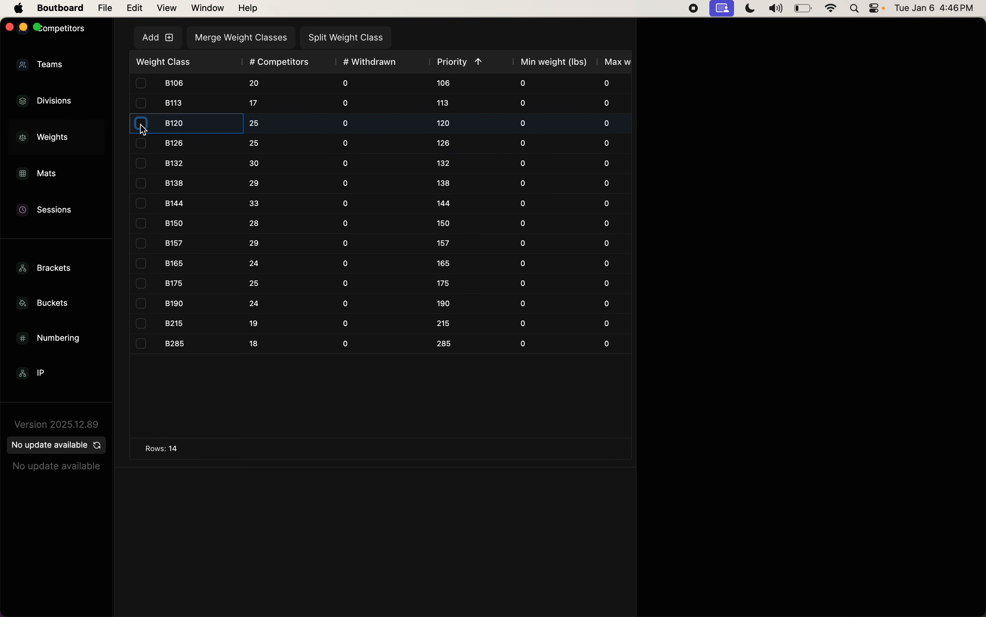
# Step: Create 10 mats for the event
pyautogui.scroll(3, 163, 182)
pyautogui.click(49, 246)
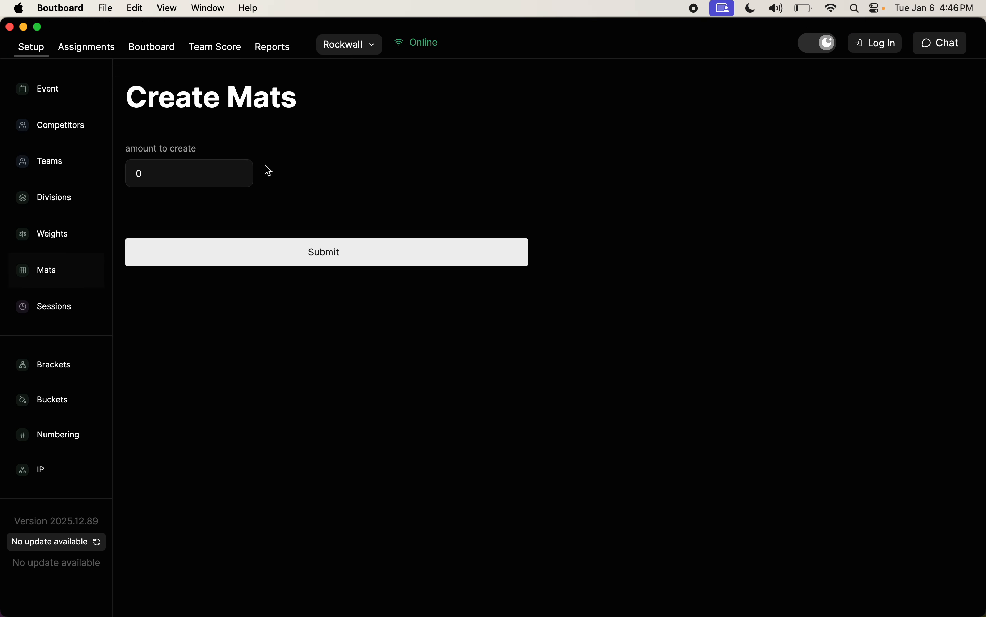
pyautogui.click(212, 171)
pyautogui.write('10')
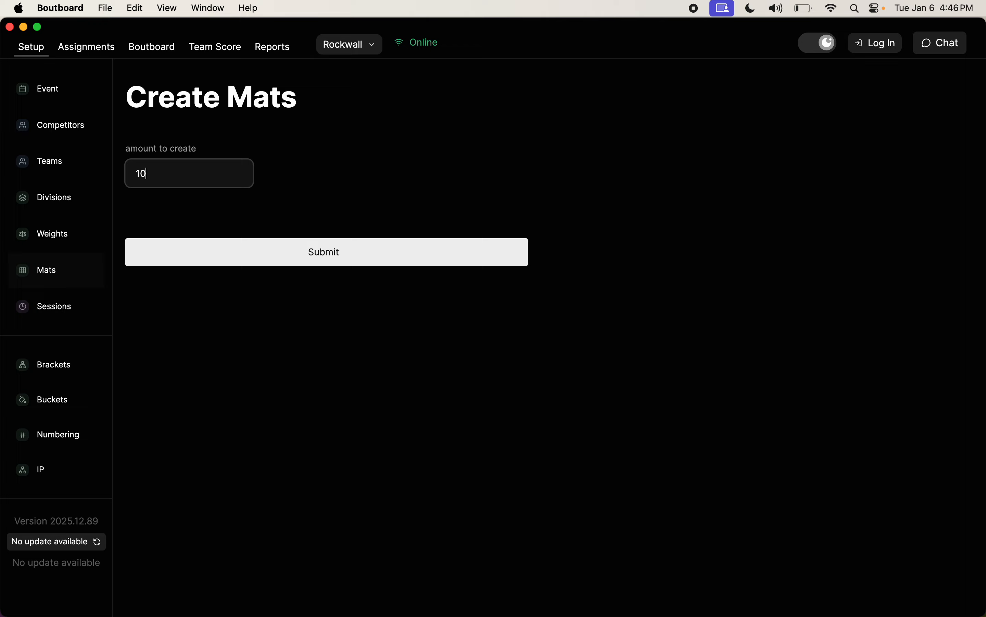
pyautogui.click(287, 259)
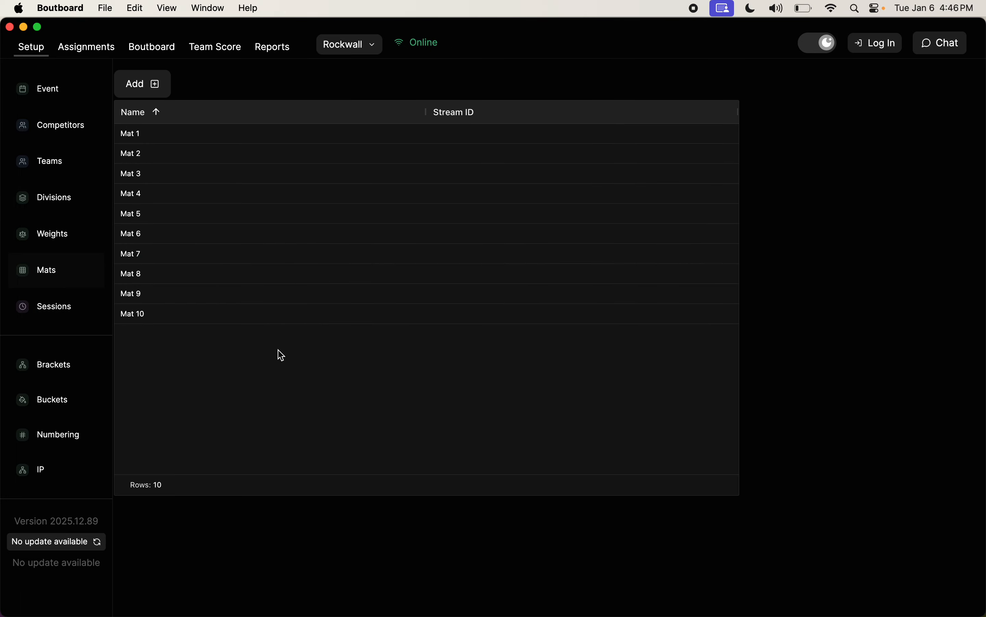
# Step: Set the Mens division's bracketing options to 6 max places and 5 max round robin entrants, and submit them
pyautogui.click(62, 367)
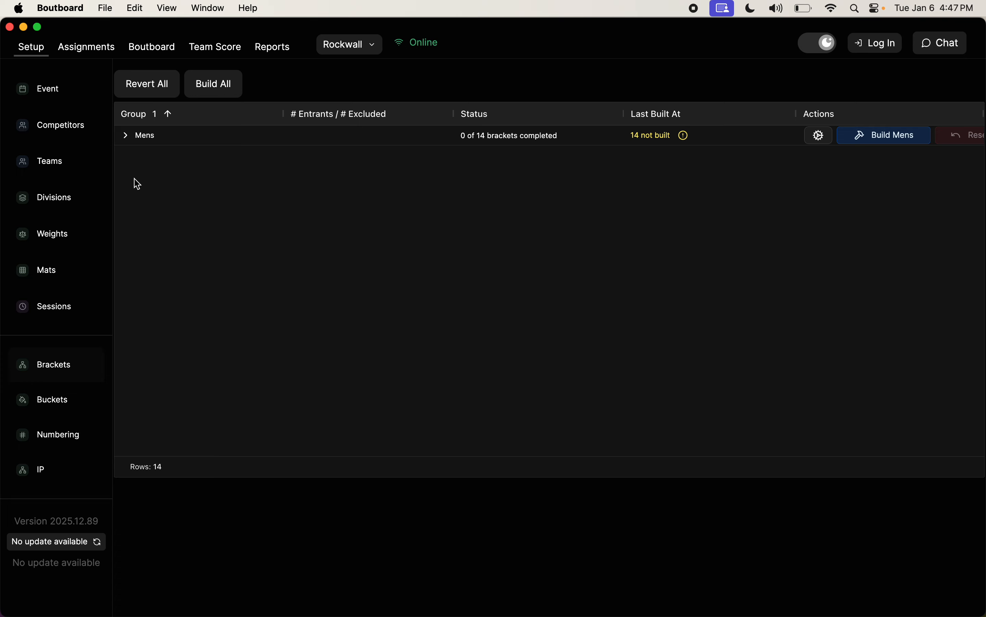
pyautogui.click(125, 135)
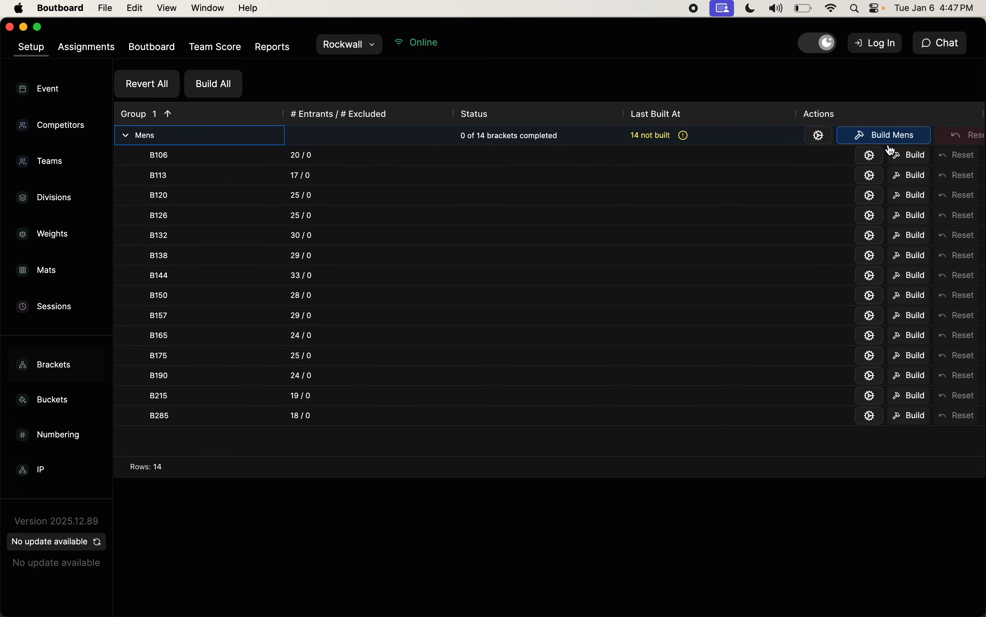
pyautogui.click(820, 137)
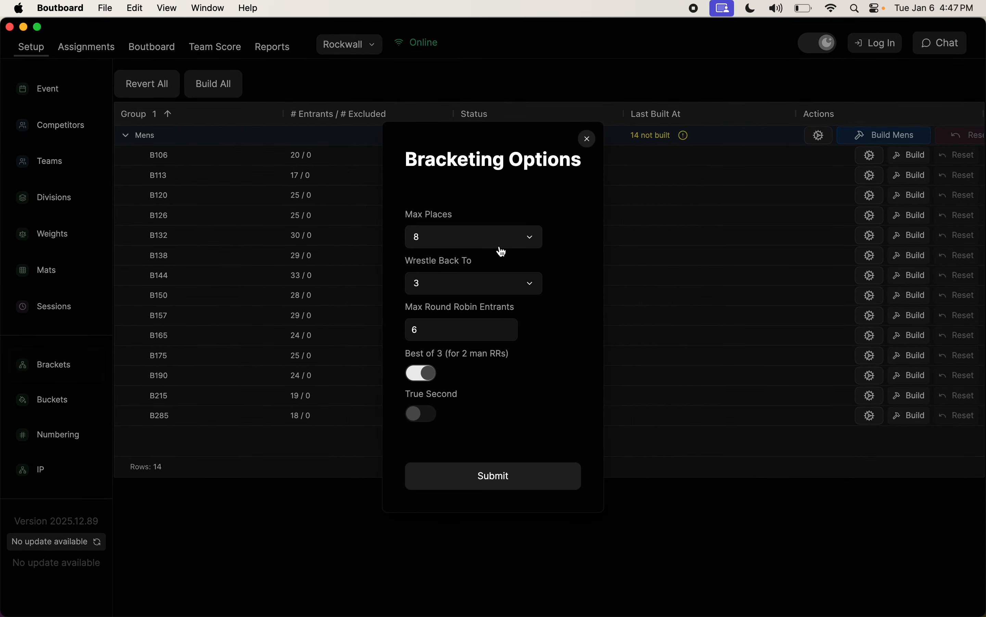
pyautogui.click(497, 244)
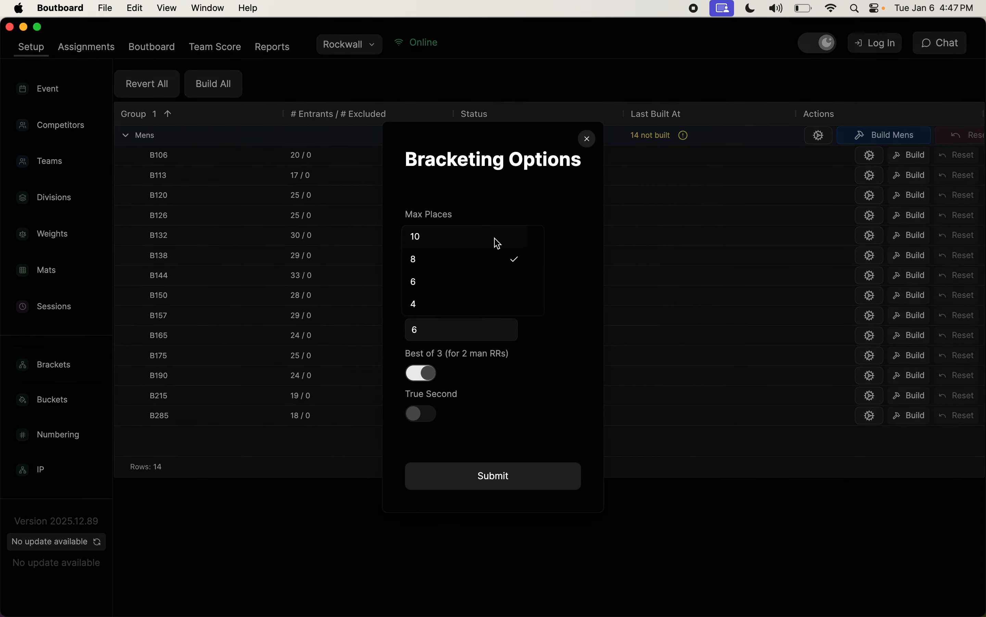
pyautogui.click(430, 285)
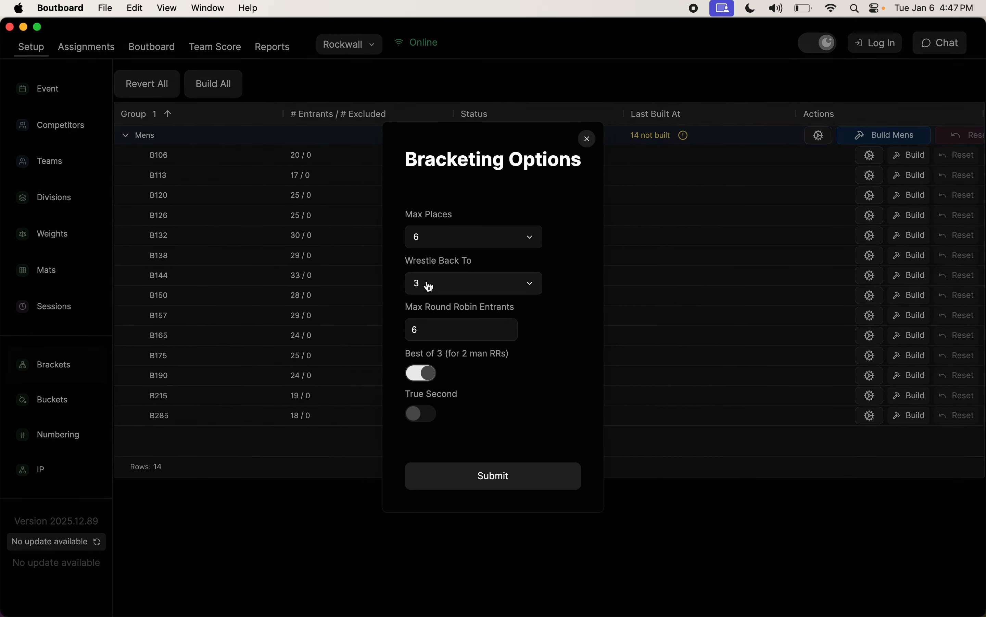
pyautogui.click(443, 291)
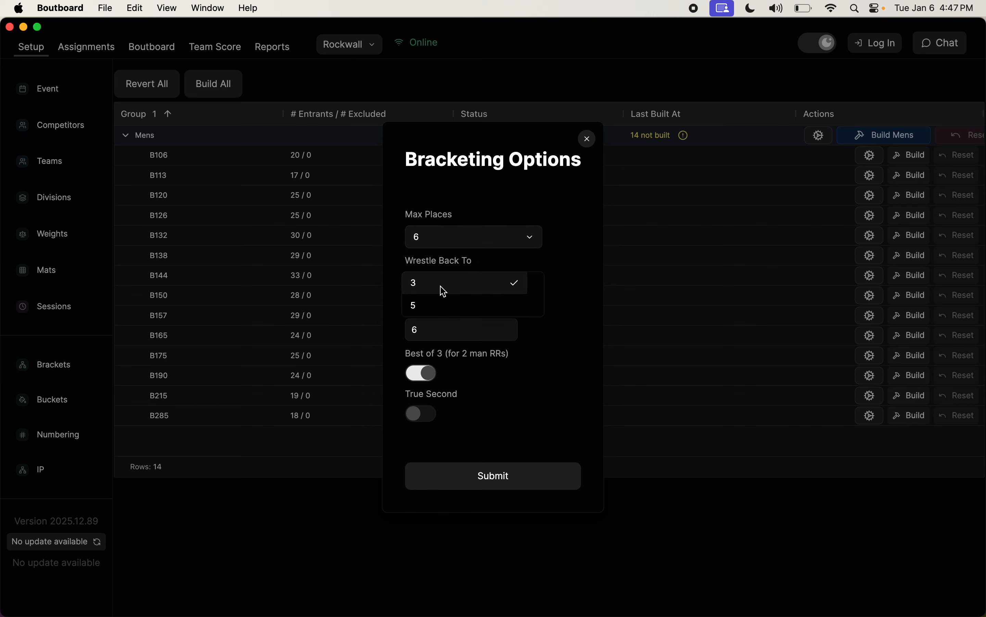
pyautogui.click(611, 281)
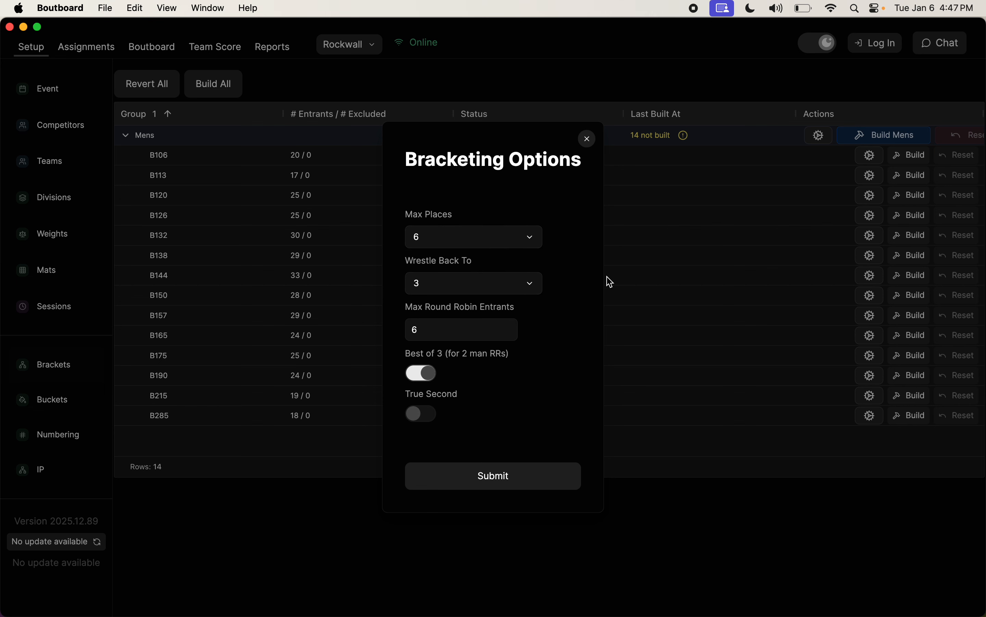
pyautogui.doubleClick(443, 329)
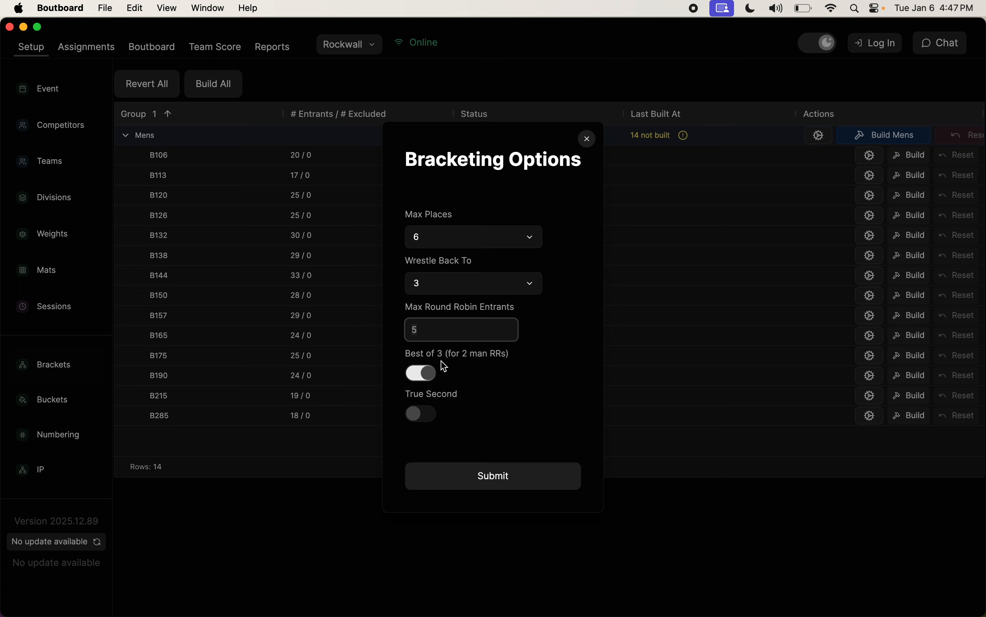
pyautogui.click(492, 476)
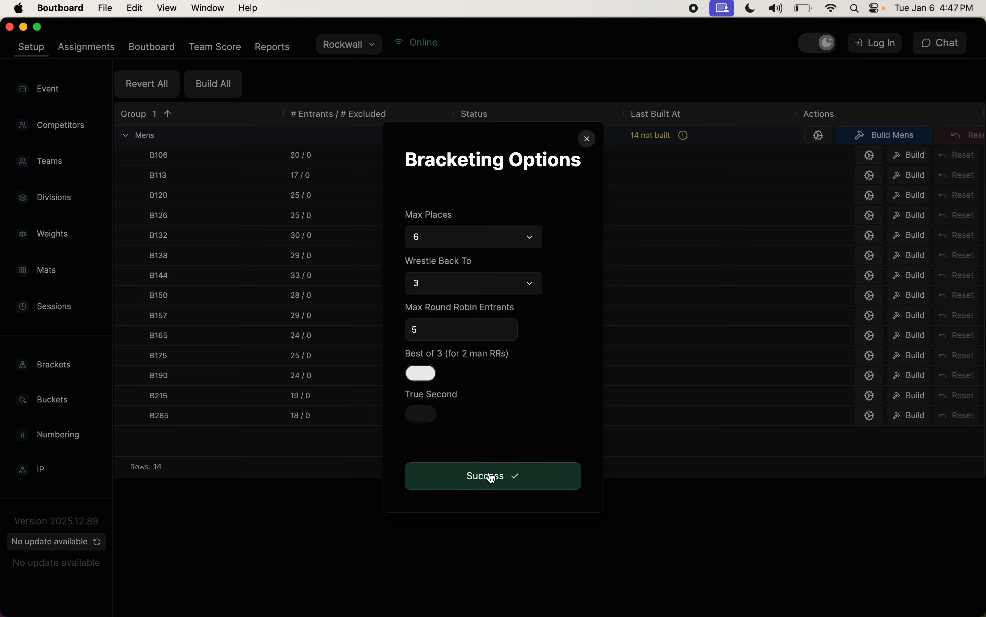
pyautogui.click(589, 139)
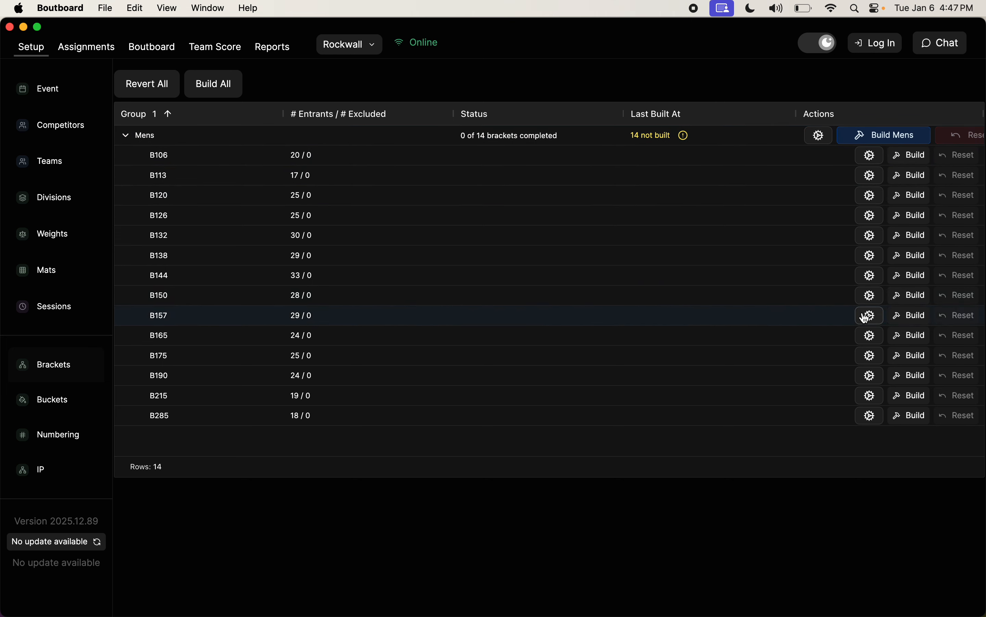
# Step: Build all brackets of the Mens division and display the B106 bracket
pyautogui.click(881, 140)
pyautogui.click(231, 159)
pyautogui.scroll(-10, 308, 428)
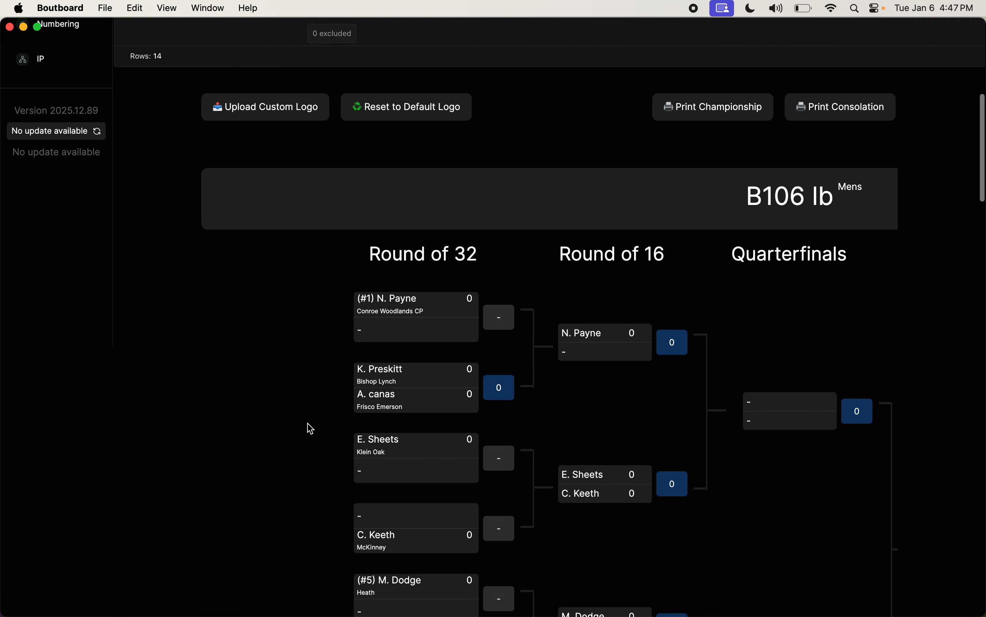
pyautogui.scroll(10, 308, 429)
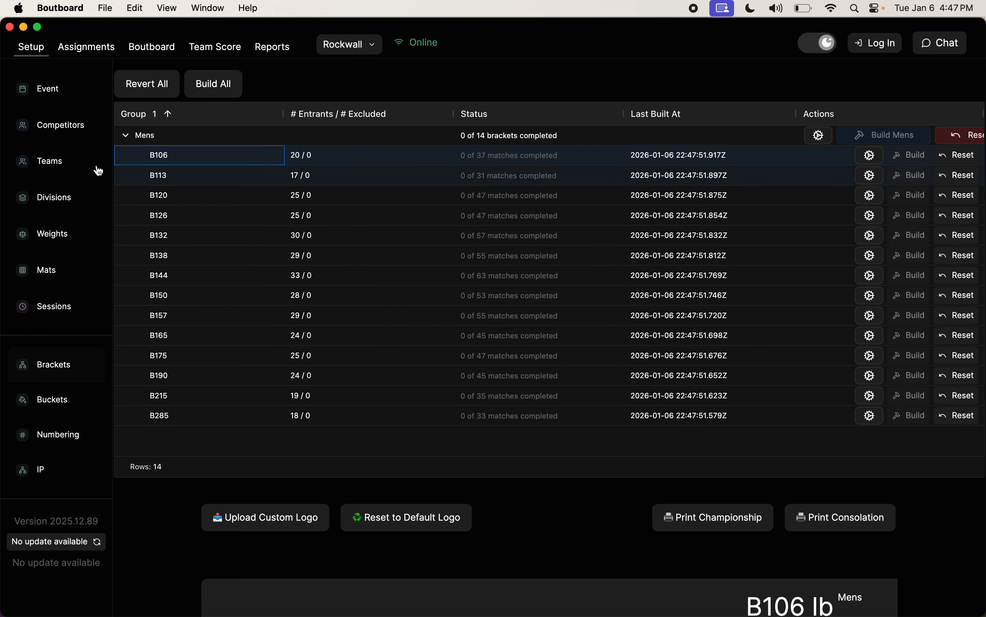
pyautogui.scroll(-13, 341, 461)
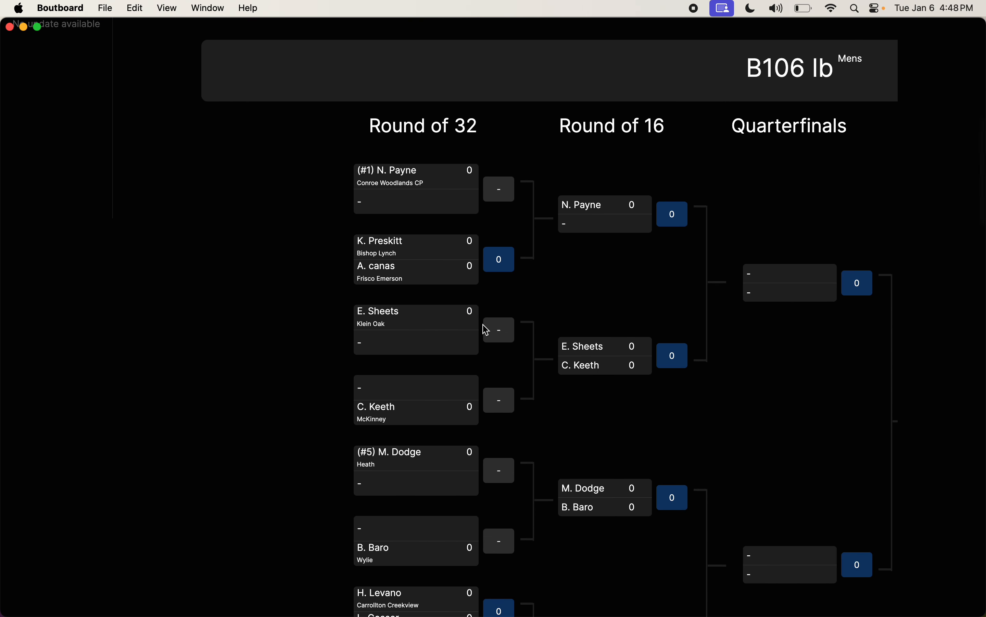
# Step: Swap the Frisco Emerson competitor in the second Round of 32 match of B106 with the Wylie competitor
pyautogui.hscroll(2, 606, 313)
pyautogui.scroll(-3, 540, 320)
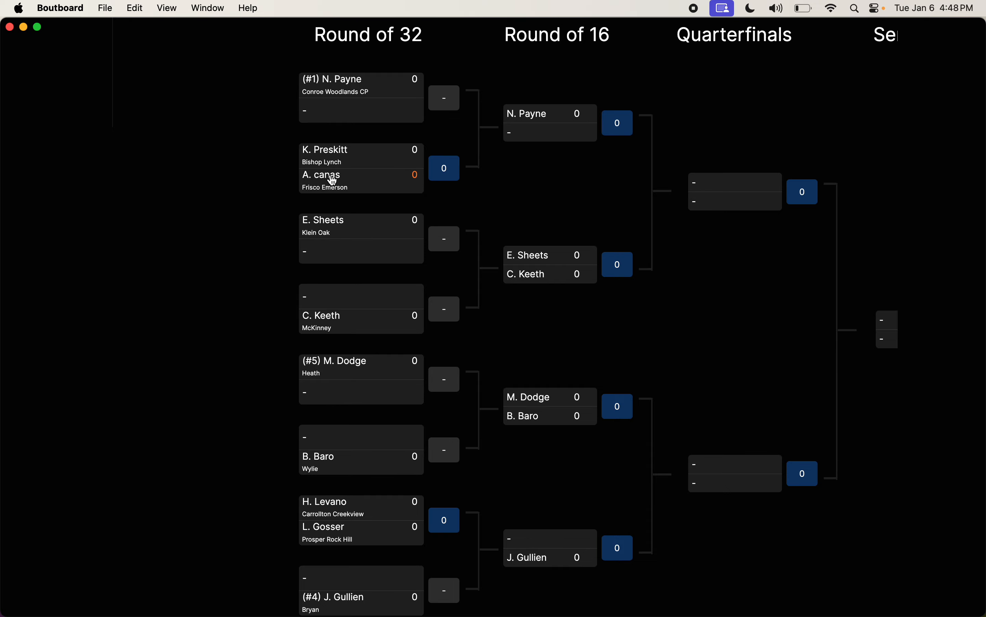
pyautogui.click(333, 180)
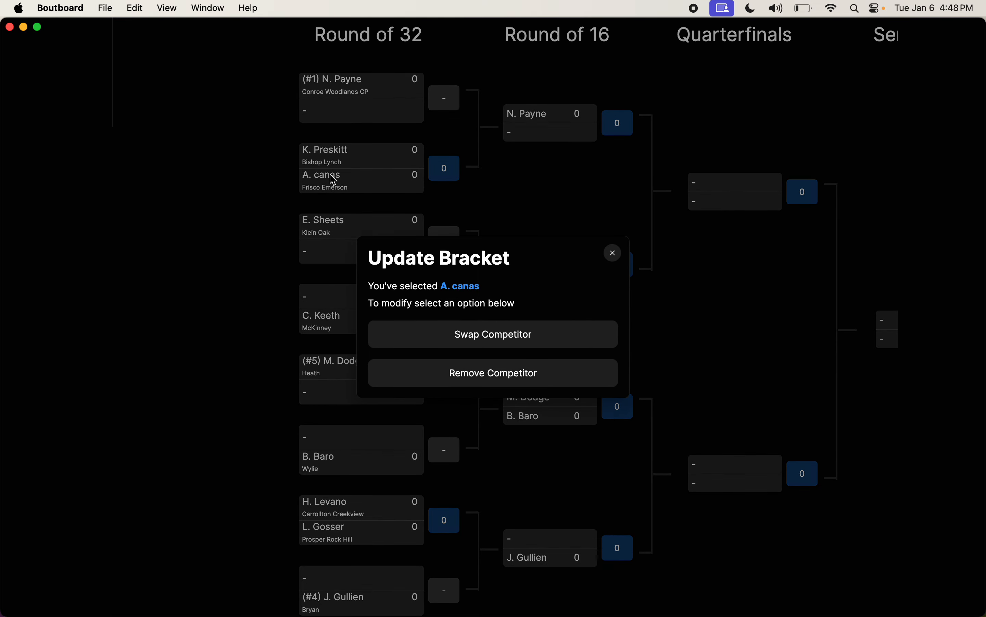
pyautogui.click(461, 334)
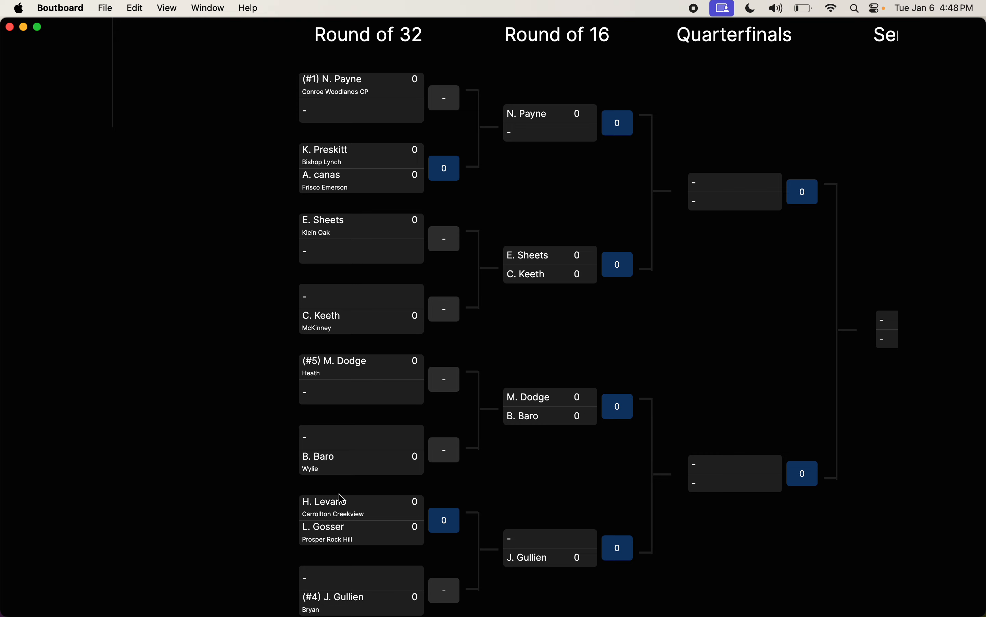
pyautogui.click(324, 459)
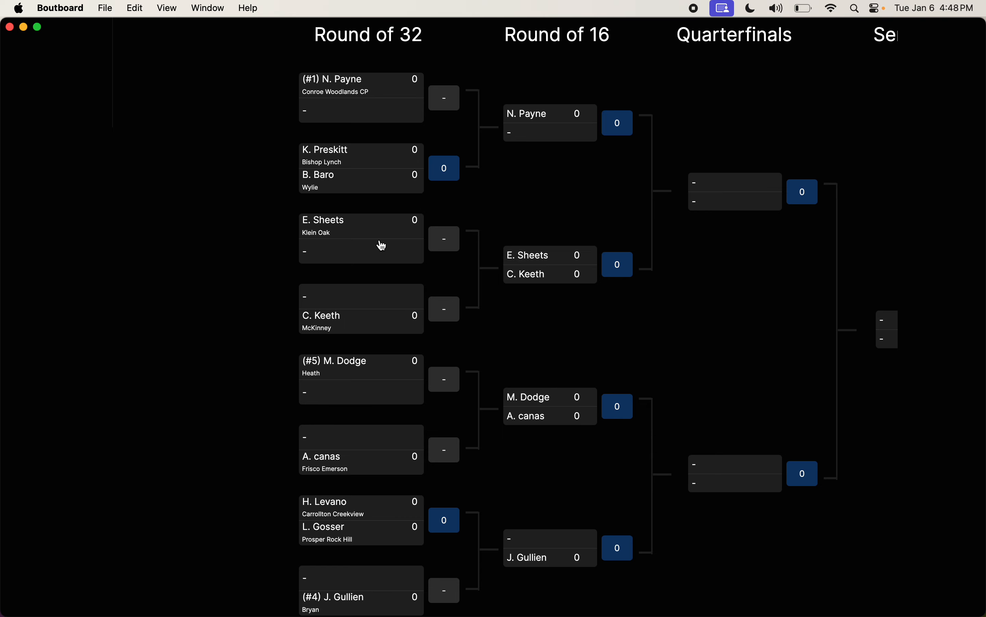
# Step: Remove the Frisco Emerson competitor from the B106 Round of 32 match directly below the #3 seed
pyautogui.scroll(3, 381, 246)
pyautogui.scroll(-10, 361, 409)
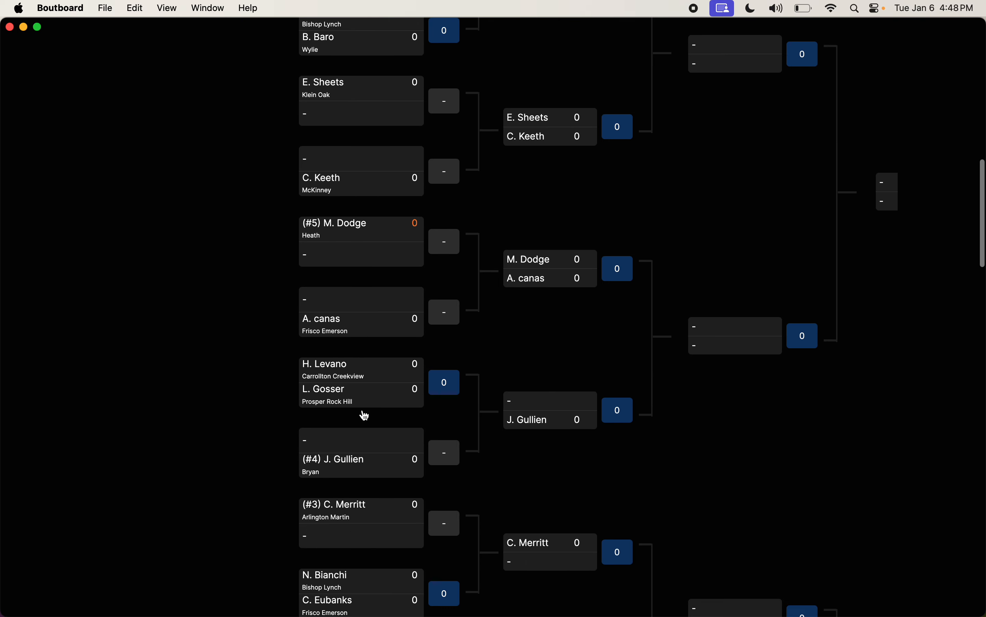
pyautogui.scroll(-1, 364, 415)
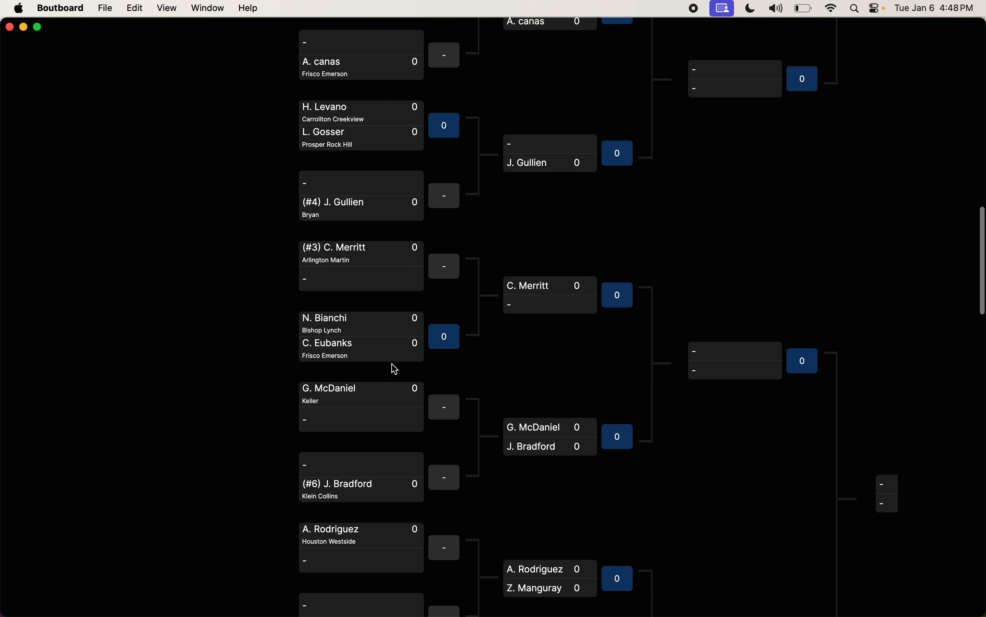
pyautogui.click(342, 351)
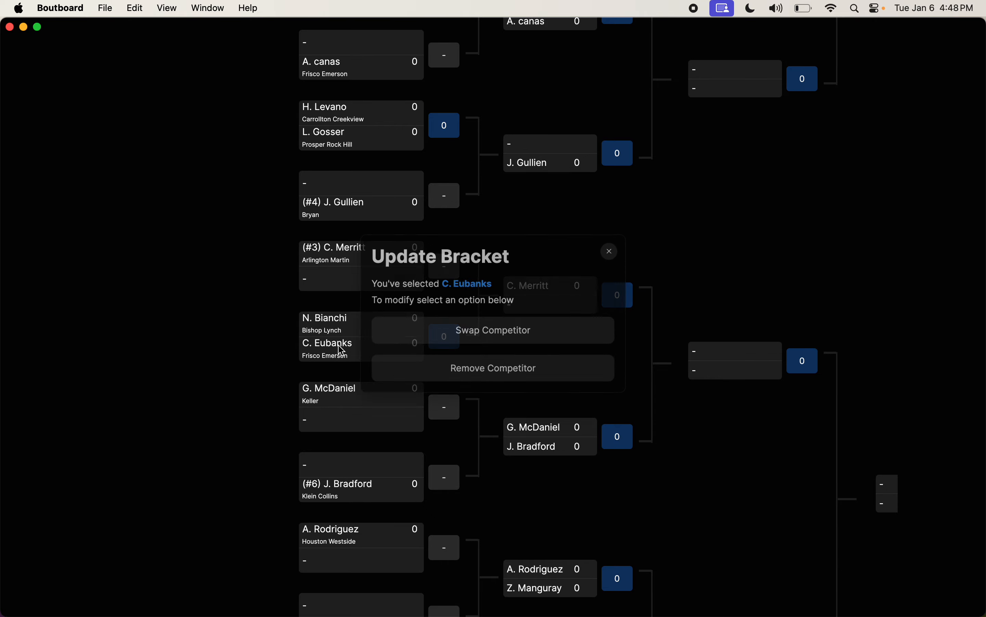
pyautogui.click(503, 381)
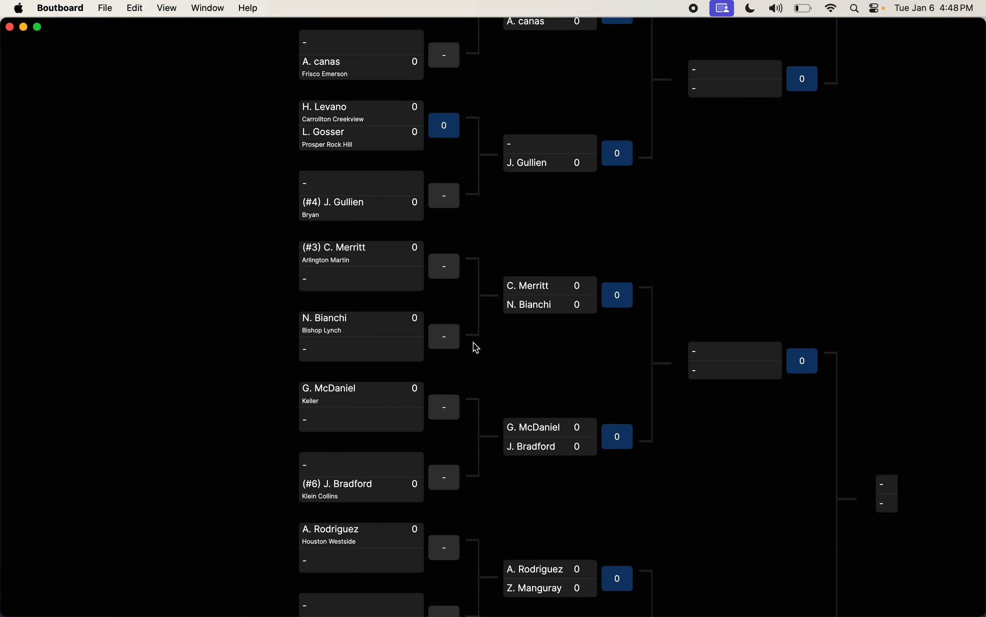
# Step: Examine the full B106 bracket after the swap and removal, and check its entrant and exclusion counts in the bracket list
pyautogui.scroll(10, 475, 346)
pyautogui.scroll(3, 476, 347)
pyautogui.scroll(10, 476, 348)
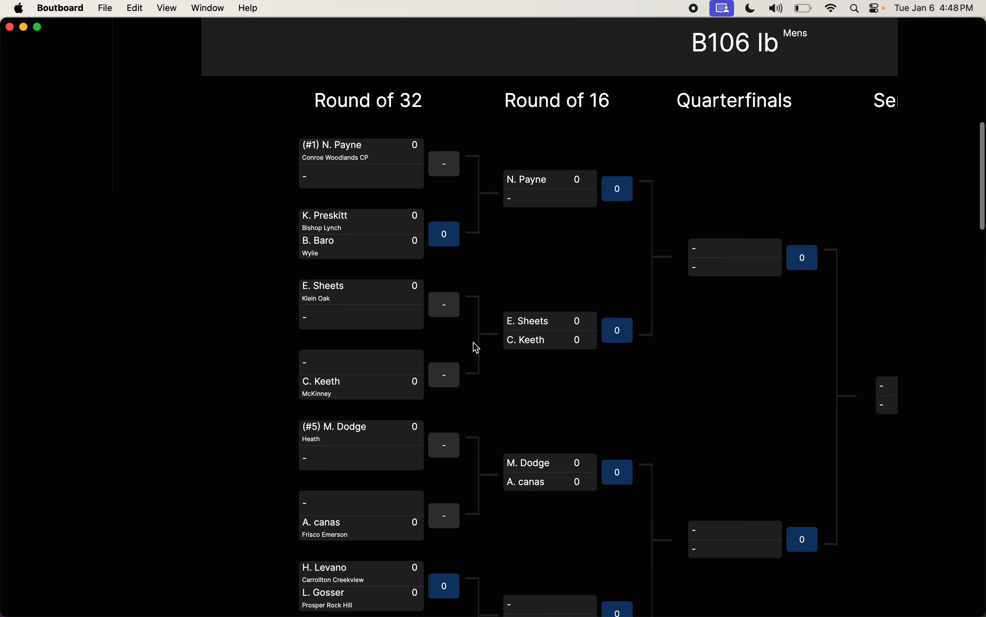
pyautogui.scroll(-8, 476, 346)
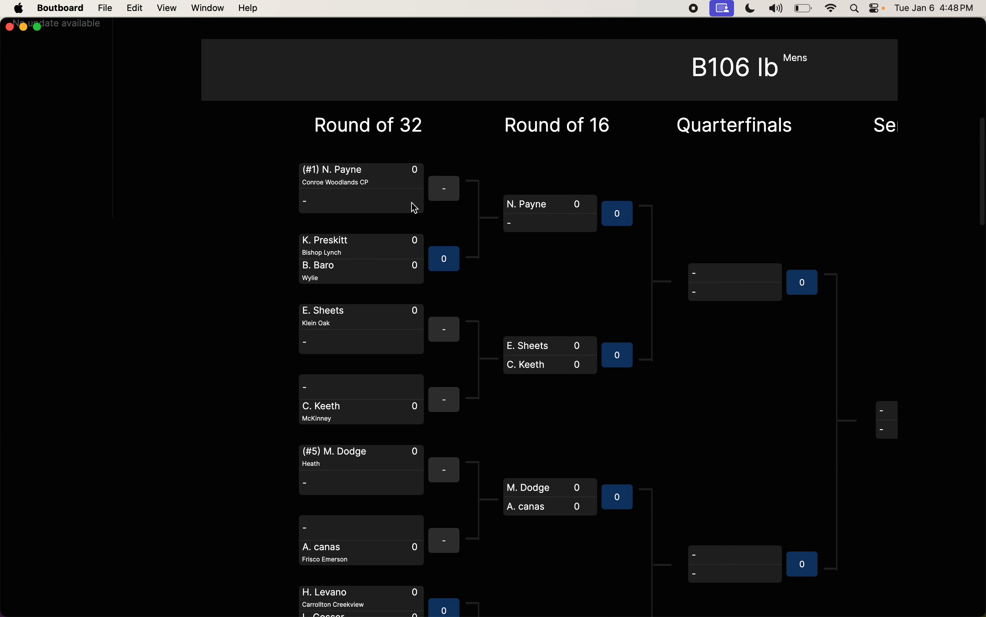
pyautogui.scroll(-15, 465, 406)
pyautogui.scroll(-18, 468, 408)
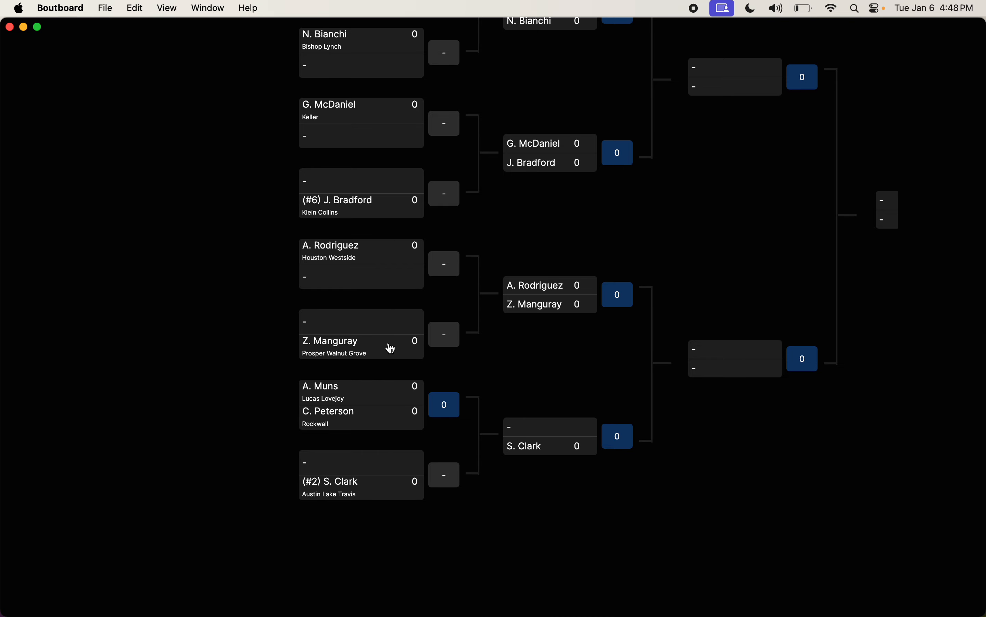
pyautogui.scroll(10, 391, 348)
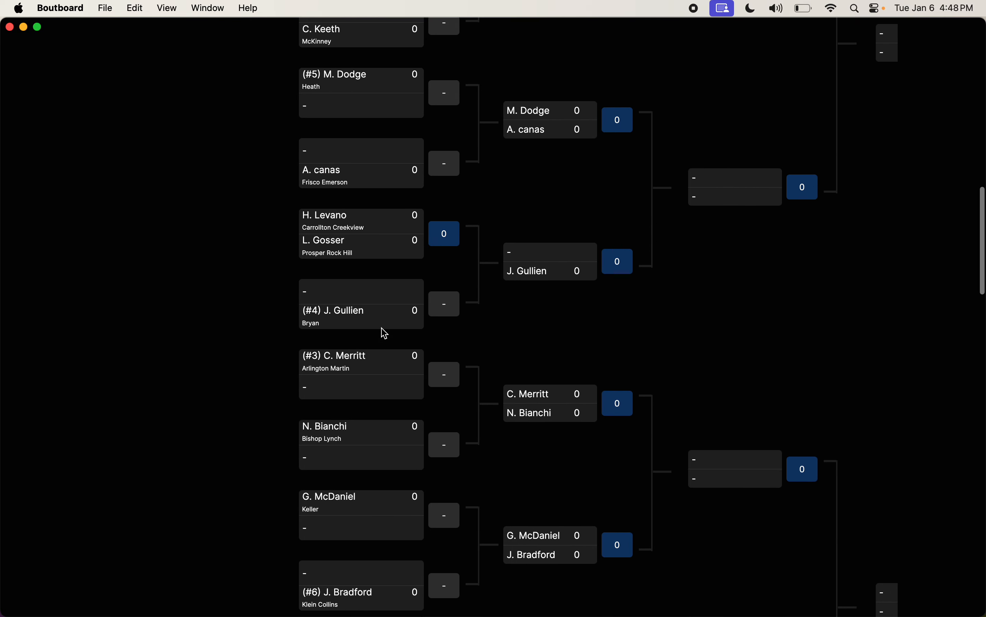
pyautogui.scroll(20, 385, 333)
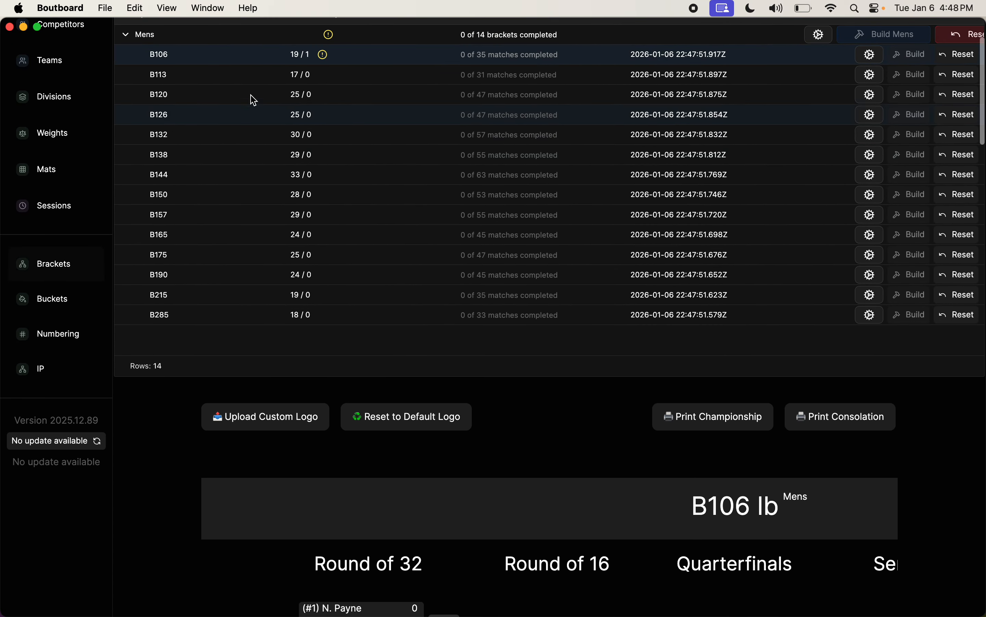
# Step: Display the B126 bracket and examine its Round of 32 pairings
pyautogui.click(202, 116)
pyautogui.scroll(-10, 424, 366)
pyautogui.scroll(-7, 424, 373)
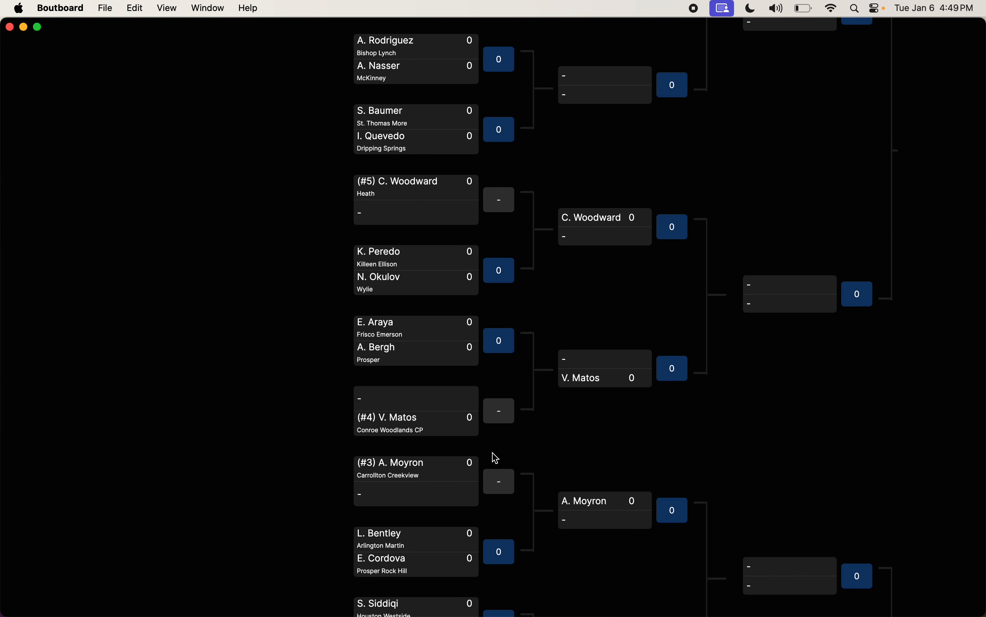
pyautogui.scroll(-4, 435, 430)
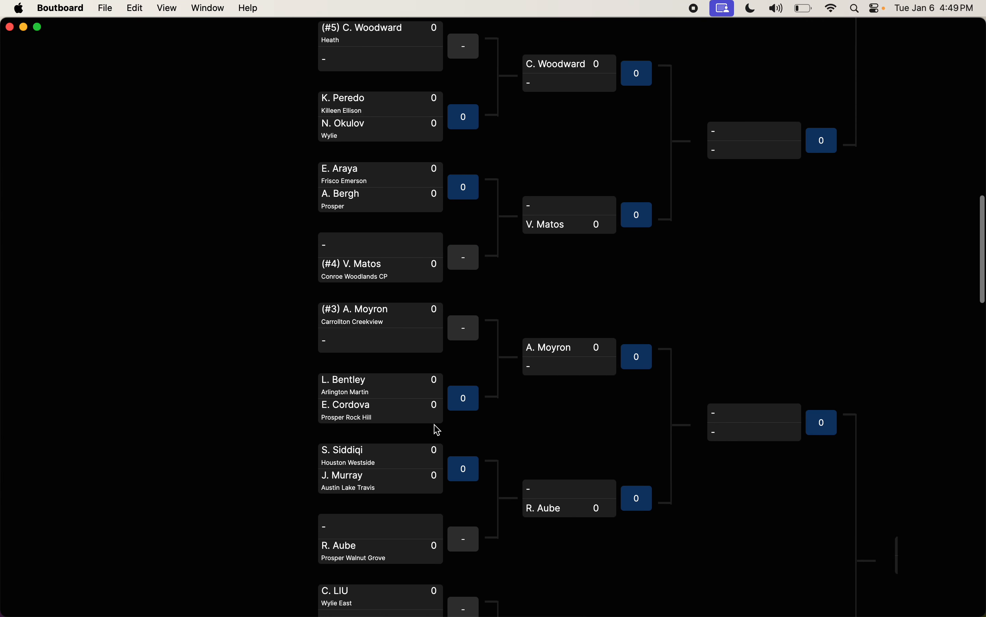
pyautogui.scroll(3, 438, 430)
pyautogui.scroll(8, 437, 430)
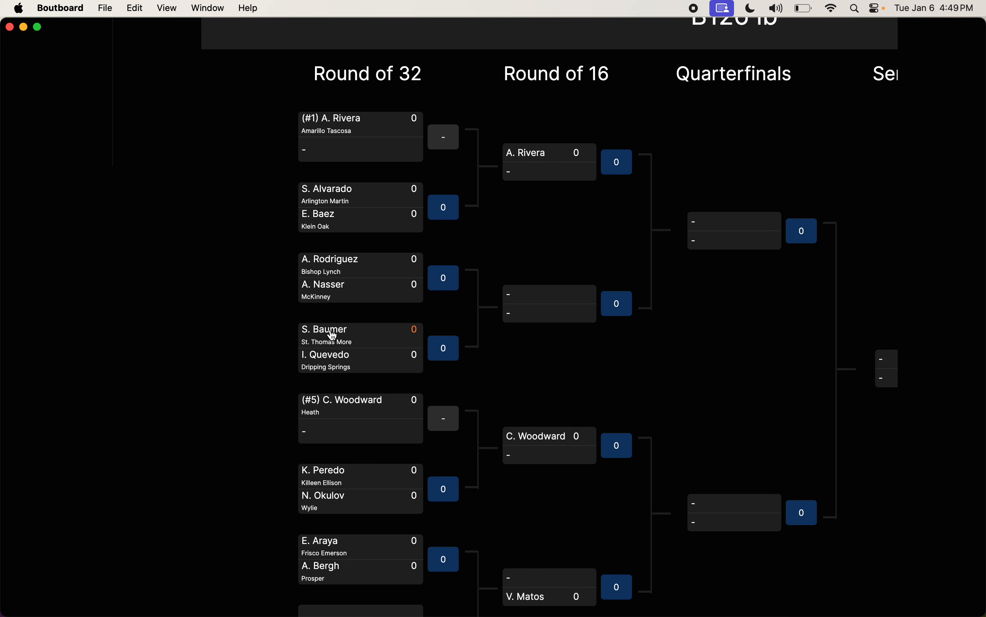
# Step: View the bracket update options for the St. Thomas More competitor and the empty line below B126's #1 seed, closing each without changes
pyautogui.click(332, 335)
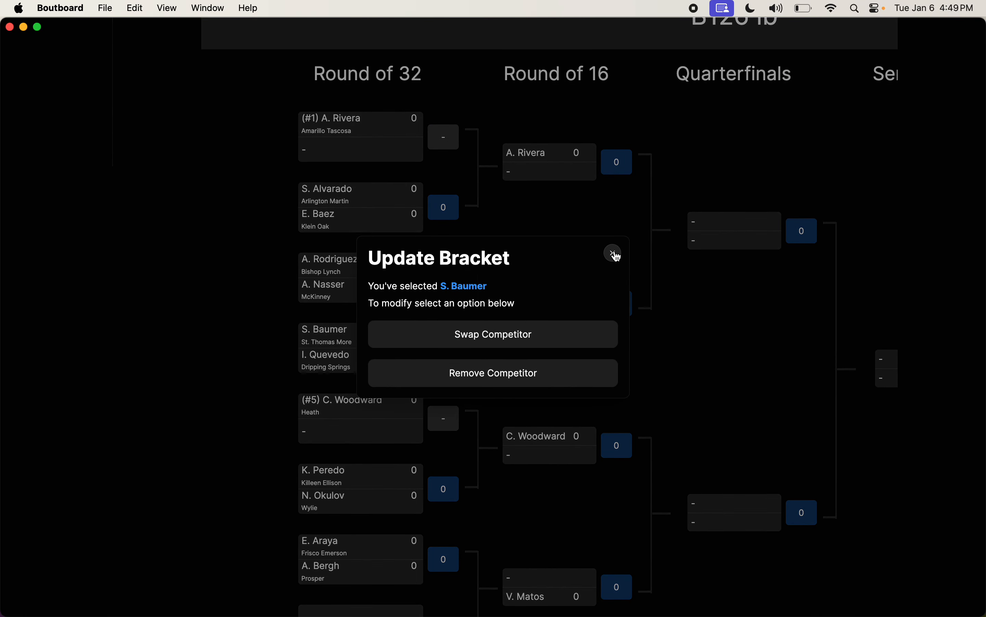
pyautogui.click(615, 253)
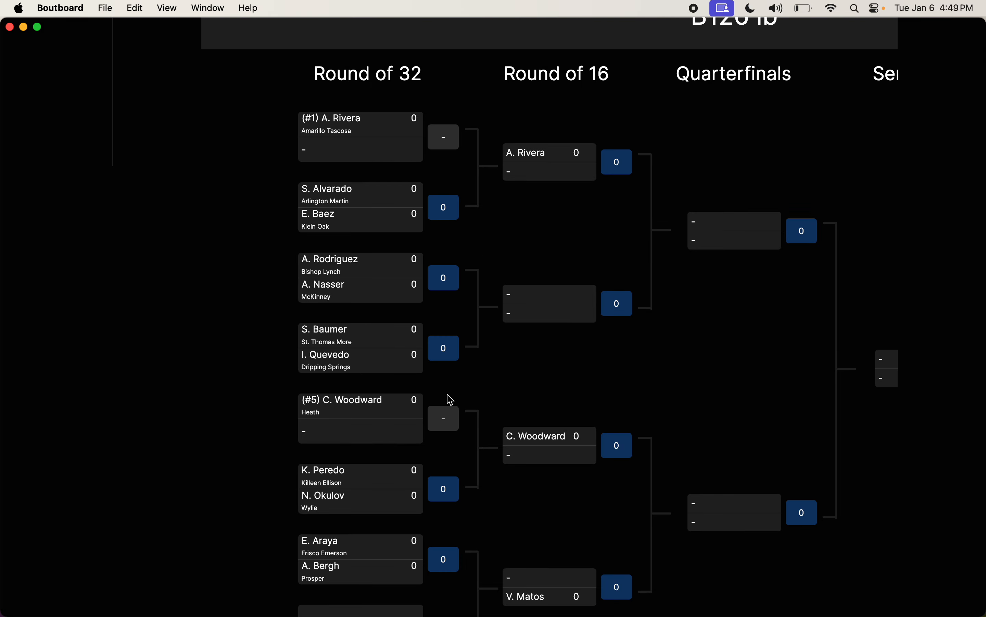
pyautogui.click(335, 158)
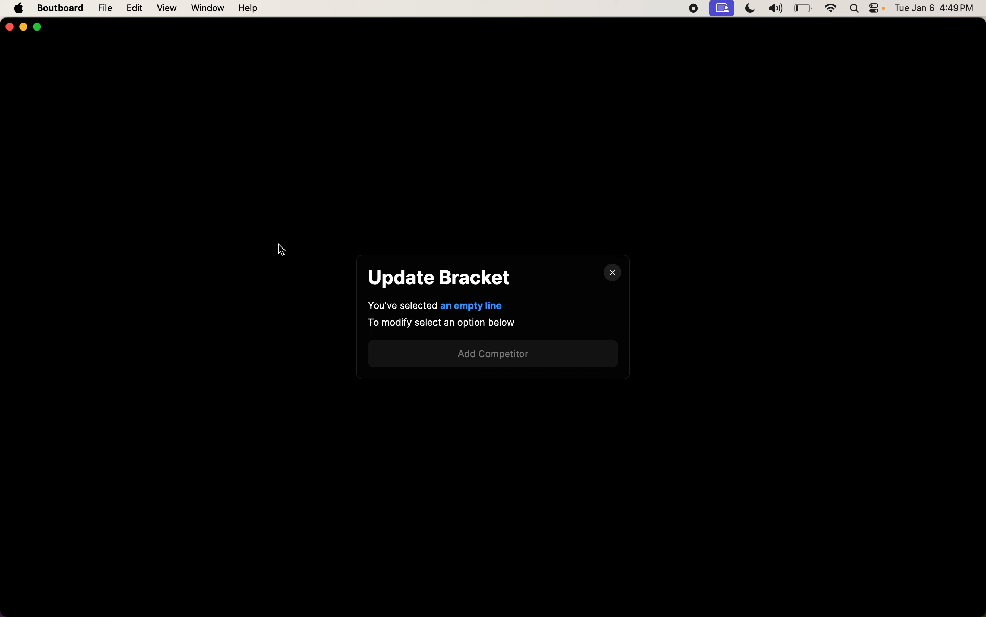
pyautogui.click(613, 271)
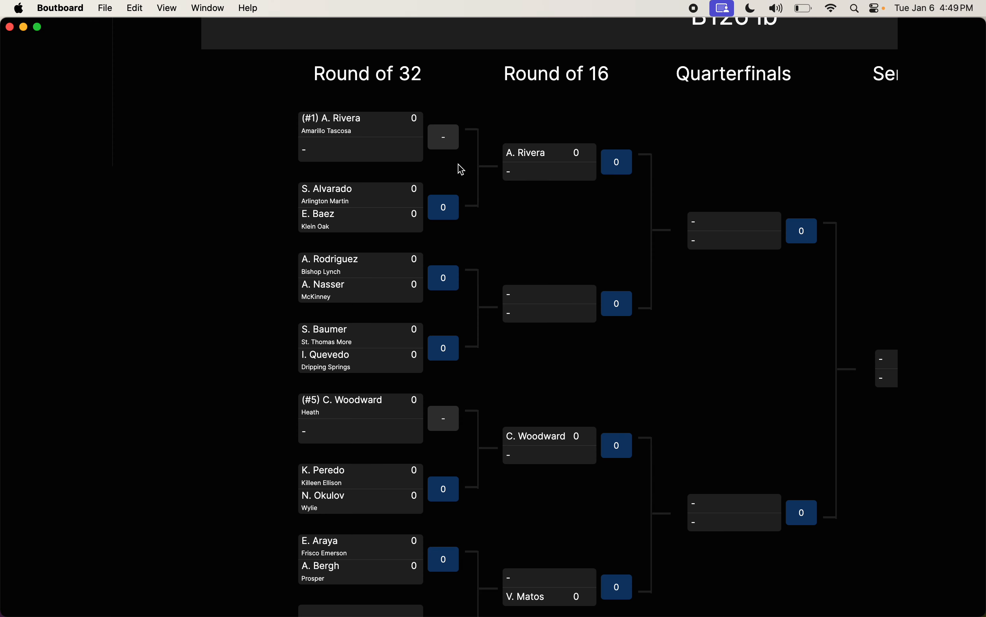
pyautogui.hscroll(3, 488, 187)
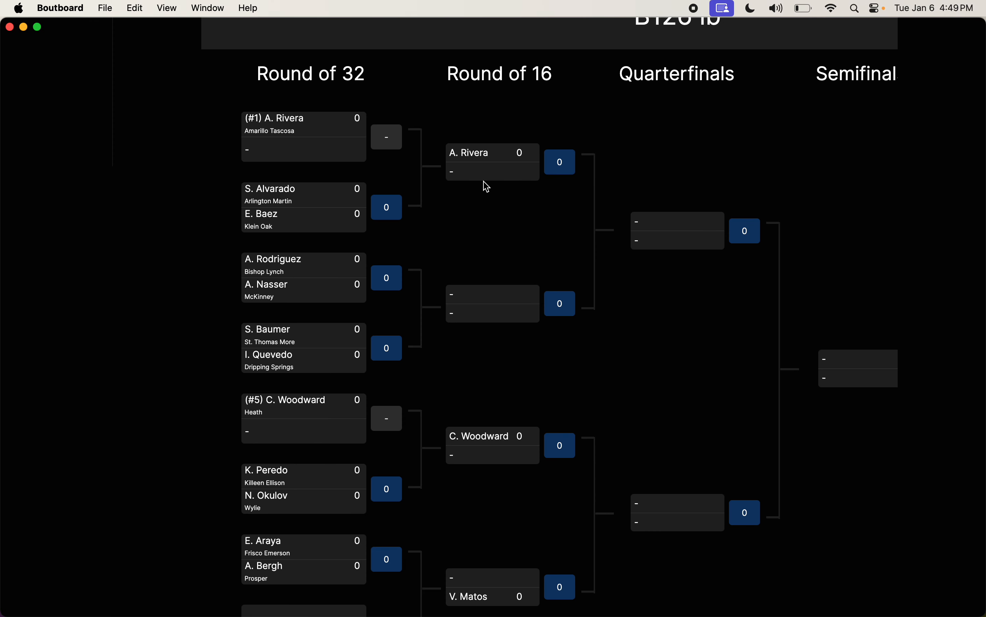
pyautogui.scroll(10, 488, 186)
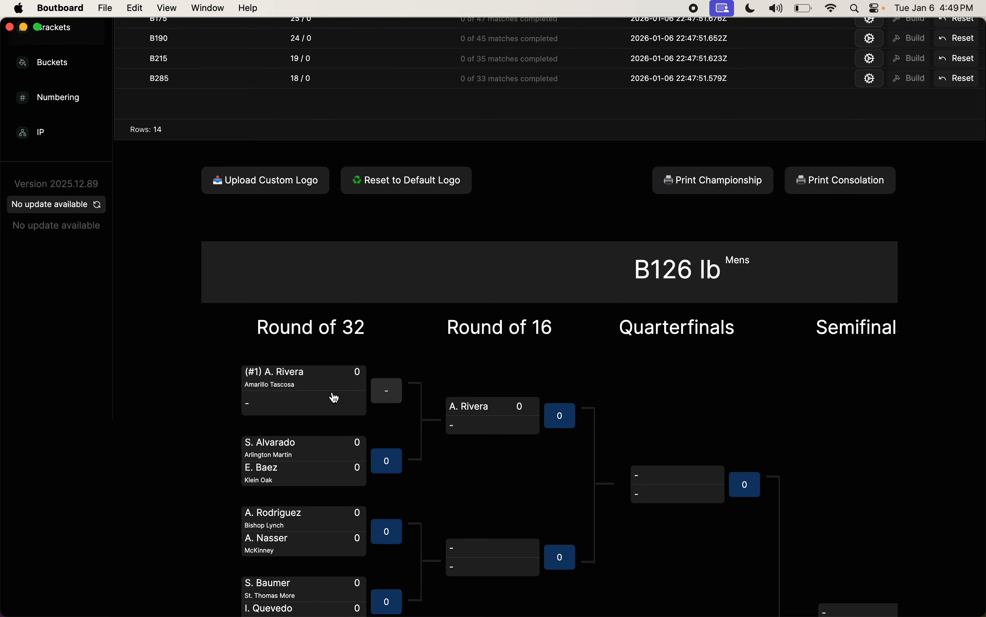
# Step: Add a new competitor with a first and last name, weight class Mens - B126 and team Arlington Martin, leaving the weigh-in blank
pyautogui.scroll(10, 455, 353)
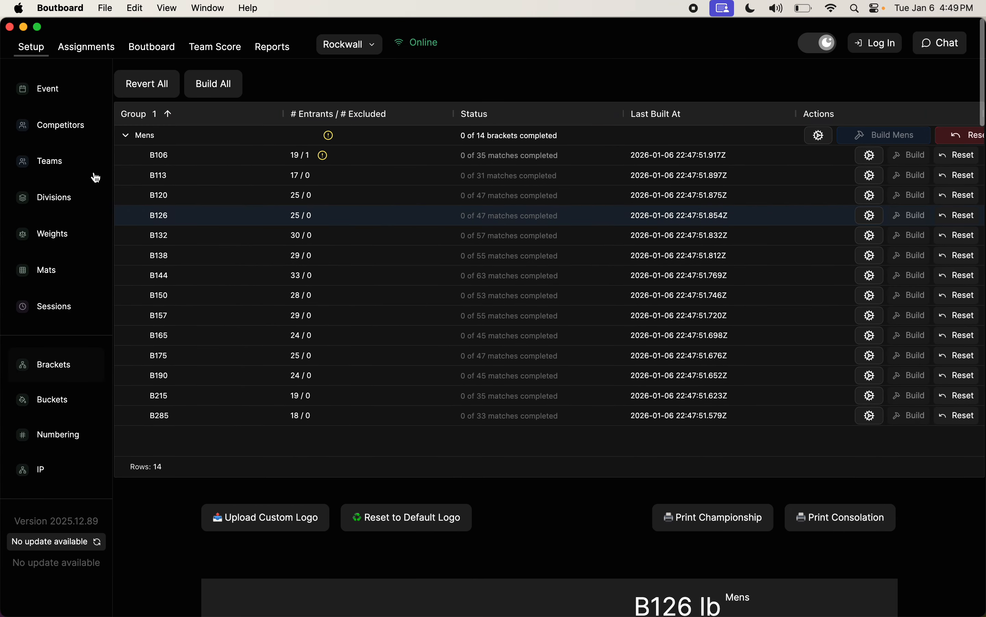
pyautogui.click(65, 133)
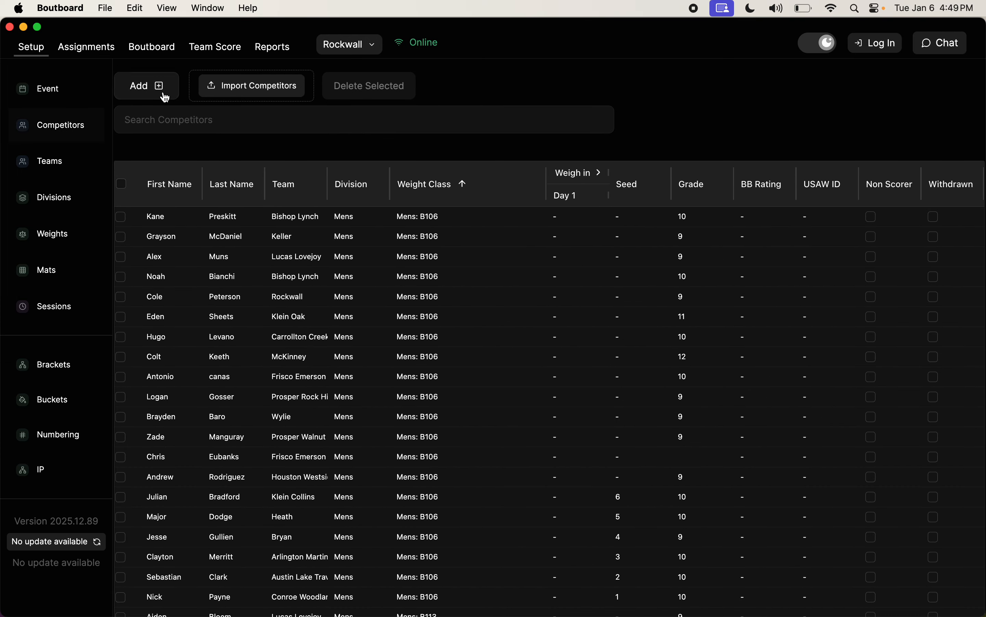
pyautogui.click(159, 89)
pyautogui.write('John')
pyautogui.press('Tab')
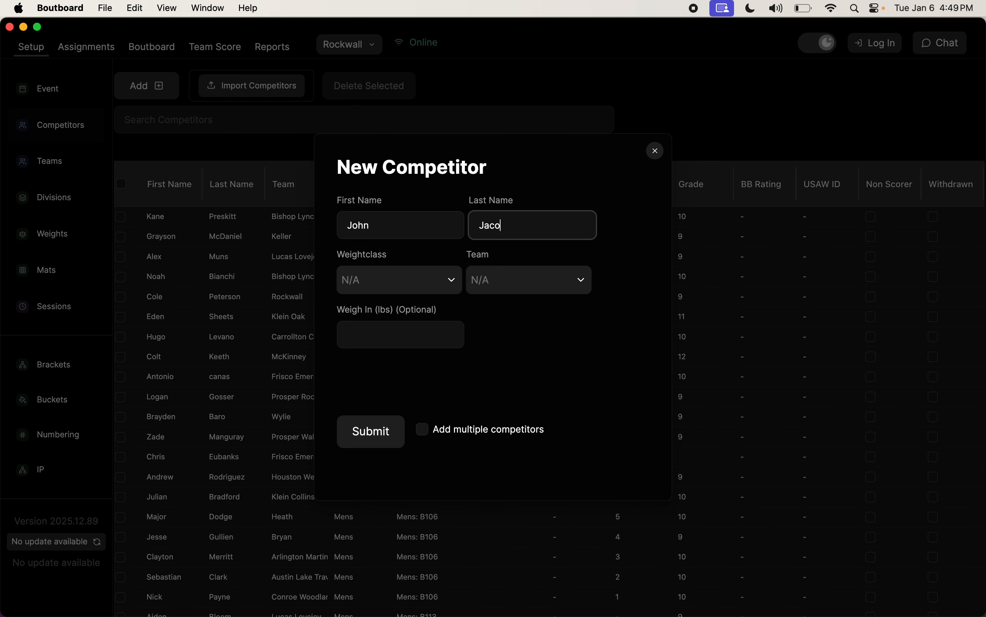
pyautogui.click(380, 279)
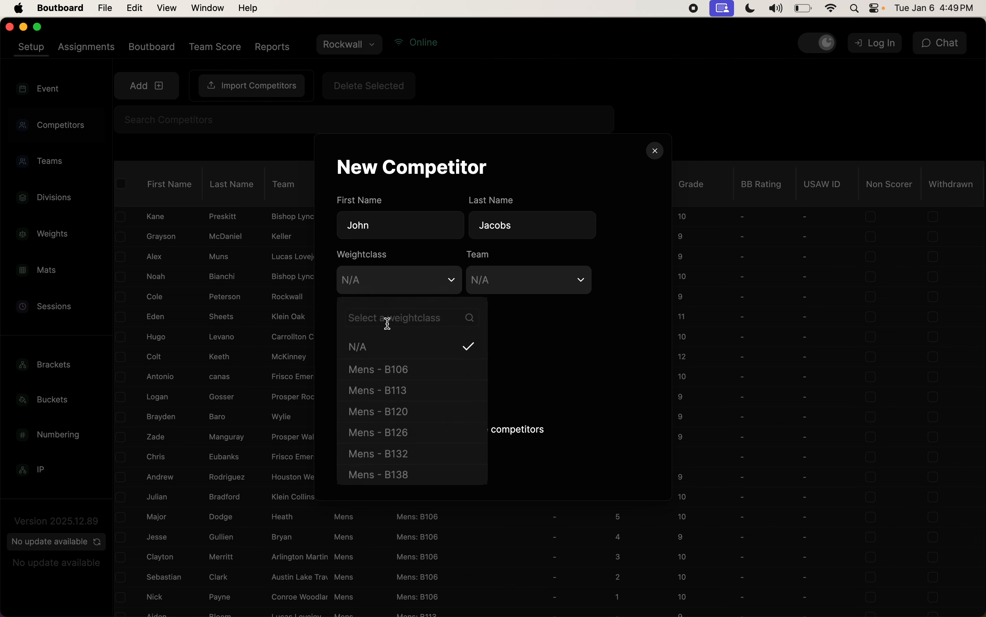
pyautogui.click(405, 431)
pyautogui.click(519, 280)
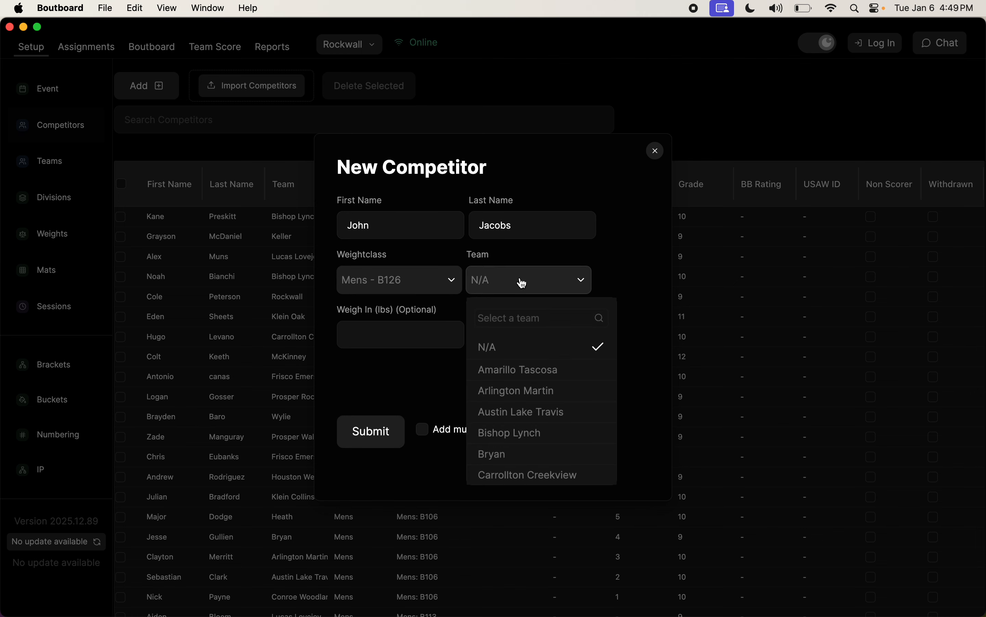
pyautogui.click(526, 399)
pyautogui.click(398, 338)
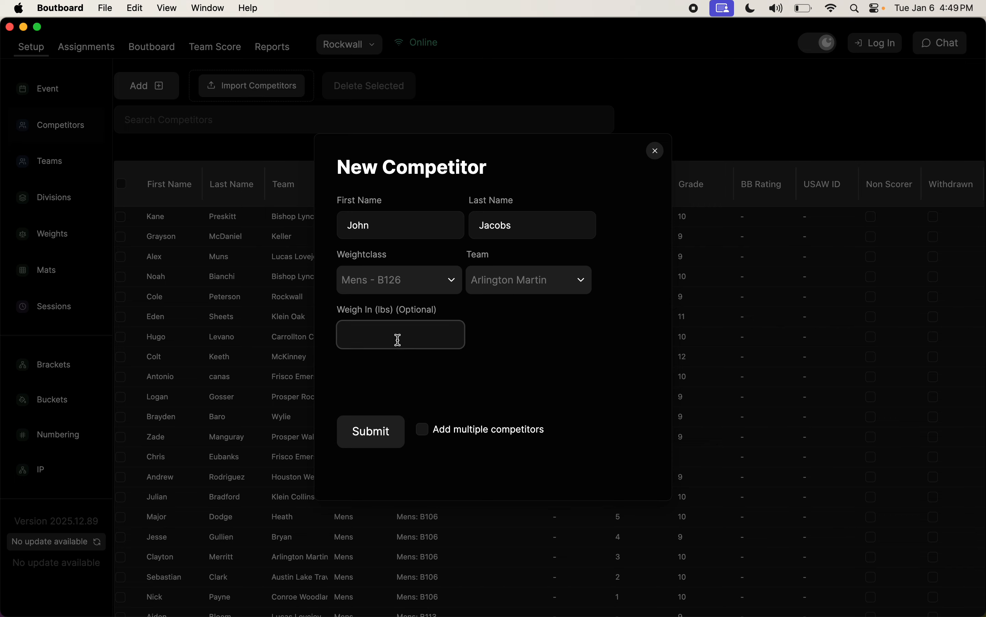
pyautogui.click(371, 431)
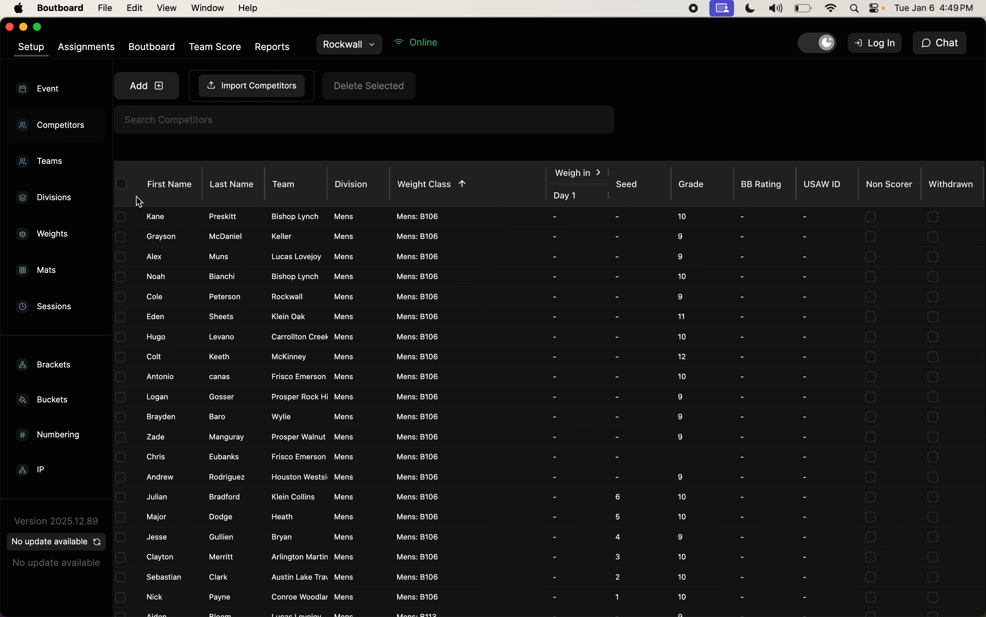
# Step: Add the new Arlington Martin competitor to the empty Round of 32 line below B126's #3 seed
pyautogui.click(60, 369)
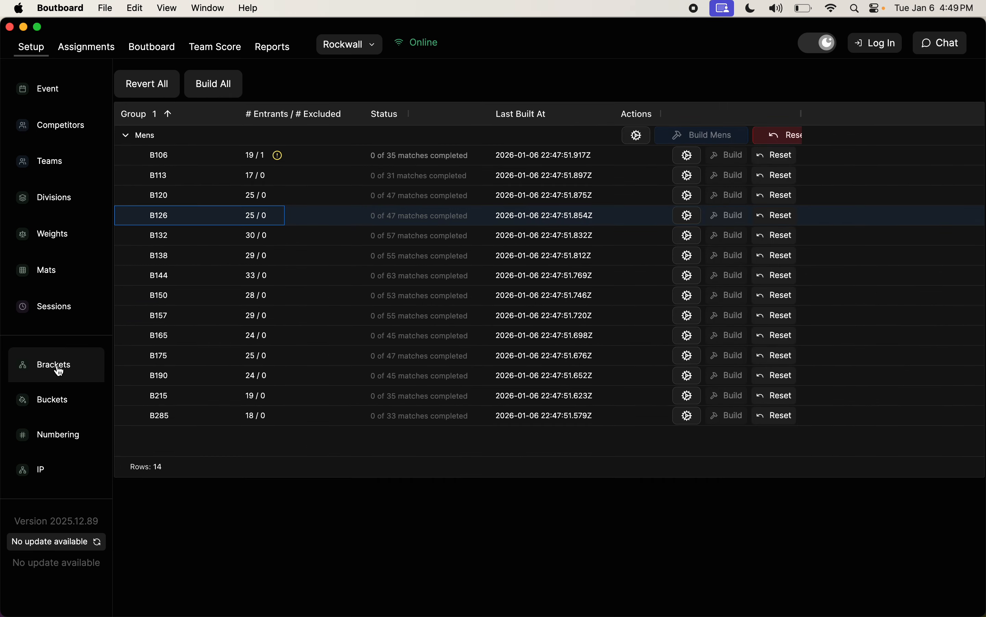
pyautogui.moveTo(316, 221)
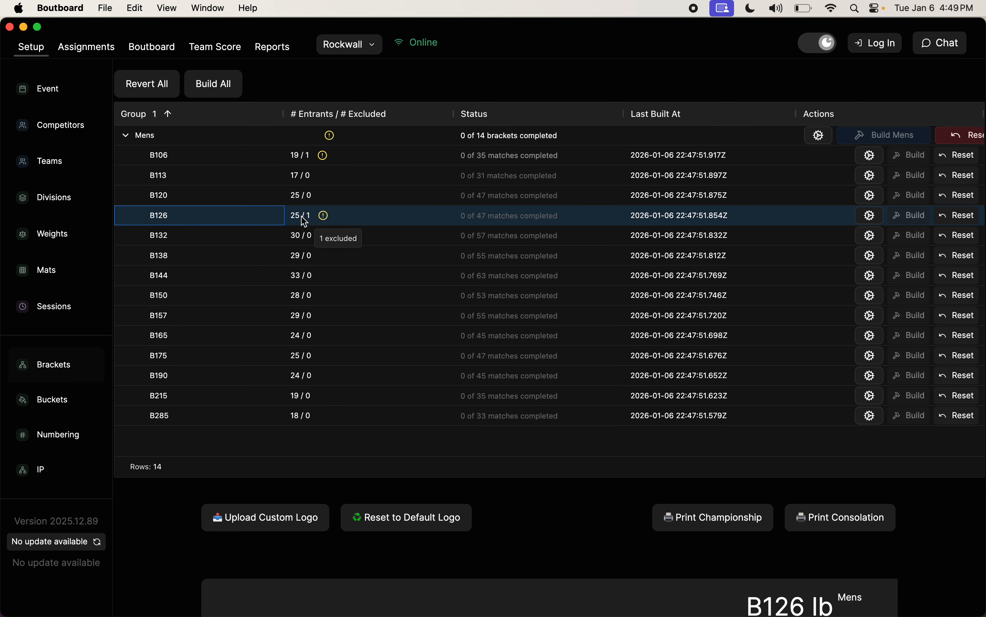
pyautogui.moveTo(315, 157)
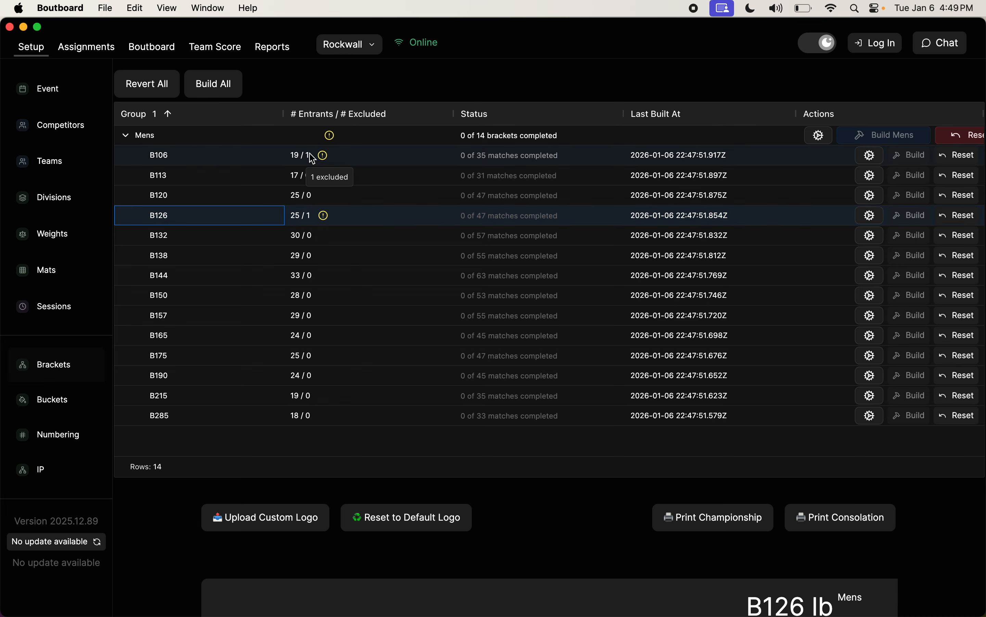
pyautogui.scroll(-15, 353, 315)
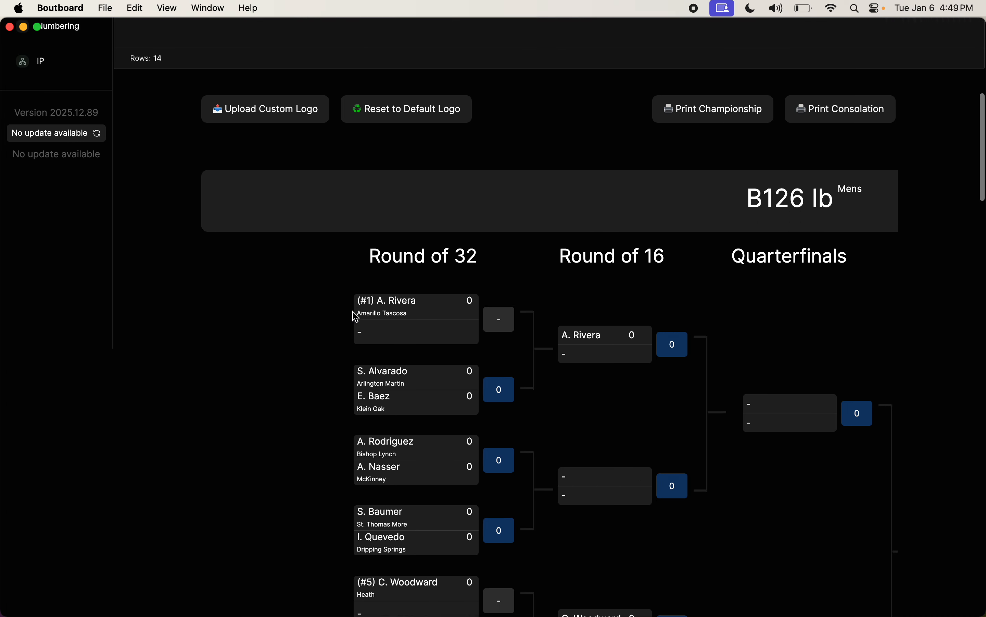
pyautogui.scroll(-3, 356, 317)
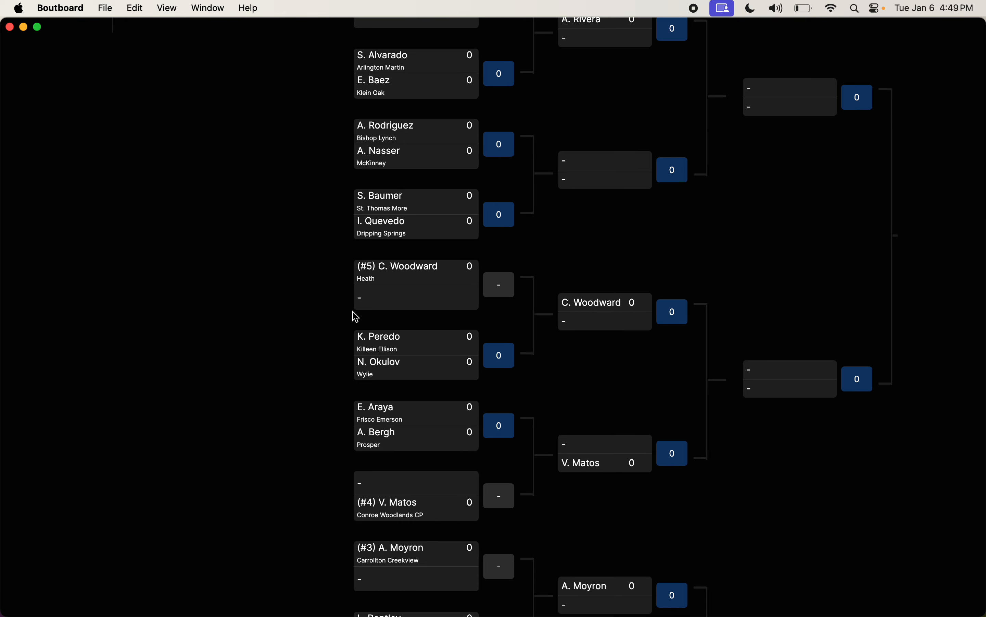
pyautogui.scroll(-4, 355, 317)
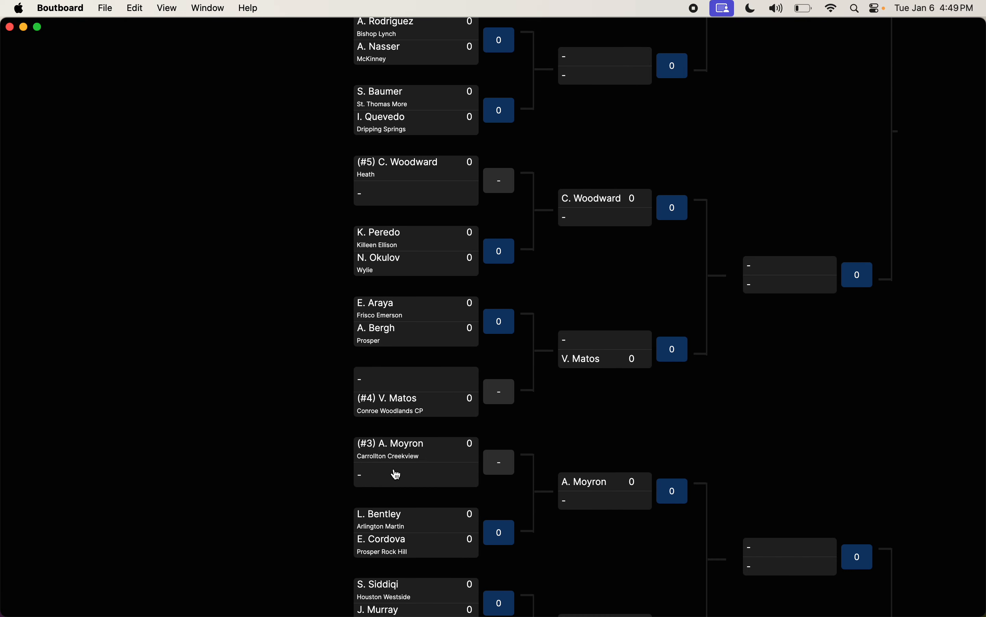
pyautogui.click(397, 475)
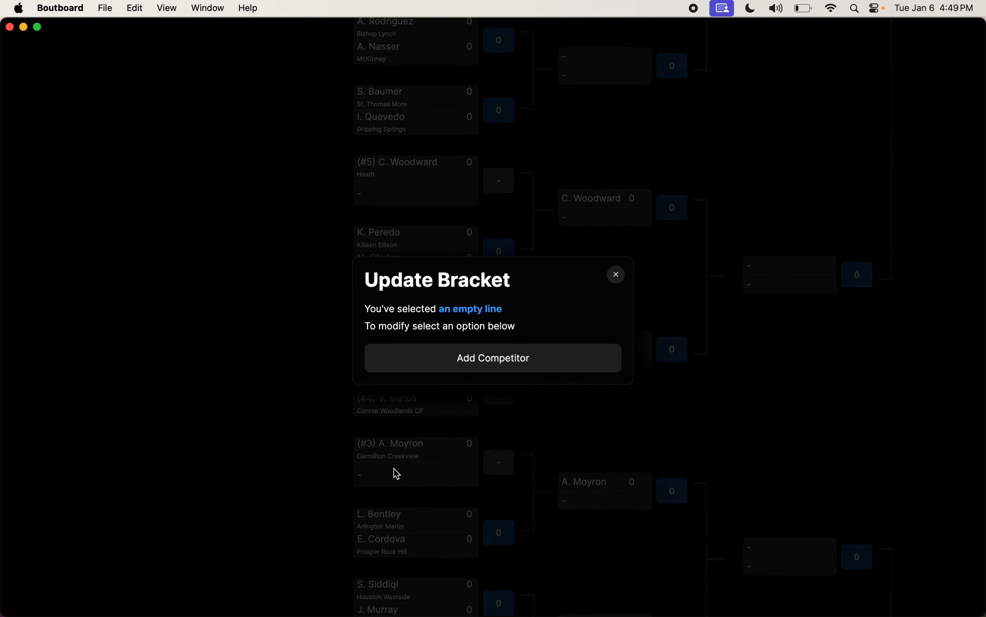
pyautogui.click(472, 355)
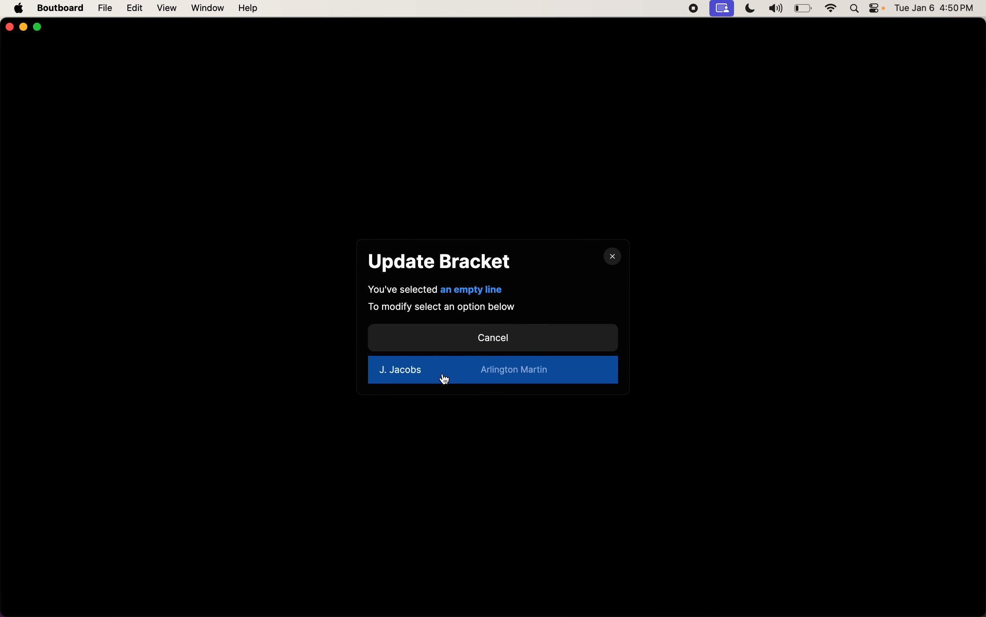
pyautogui.click(450, 377)
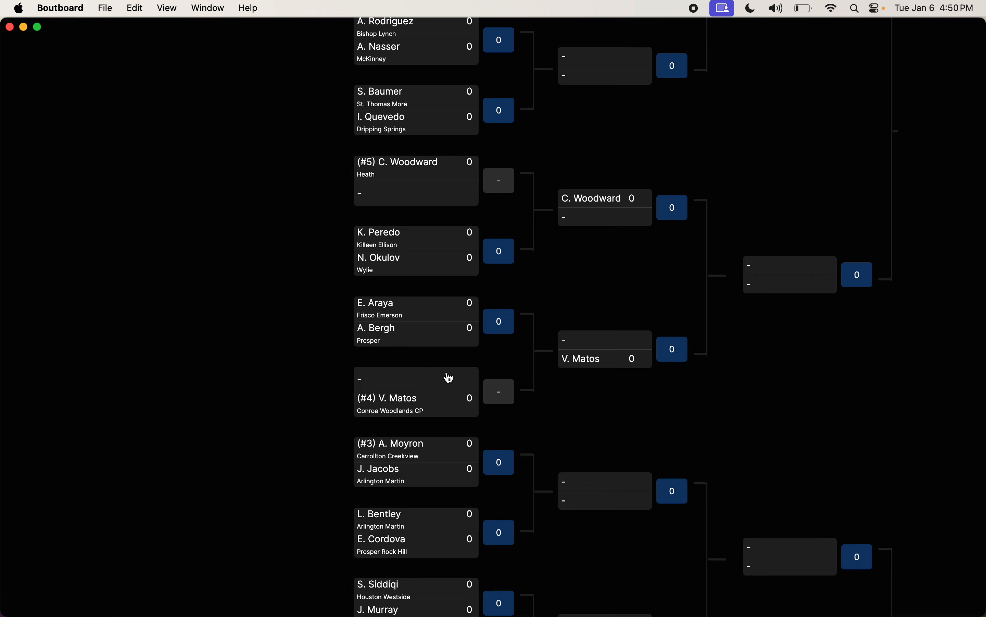
# Step: Check B126's entrant and exclusion counts in the bracket list, and collapse the Mens group
pyautogui.scroll(10, 557, 436)
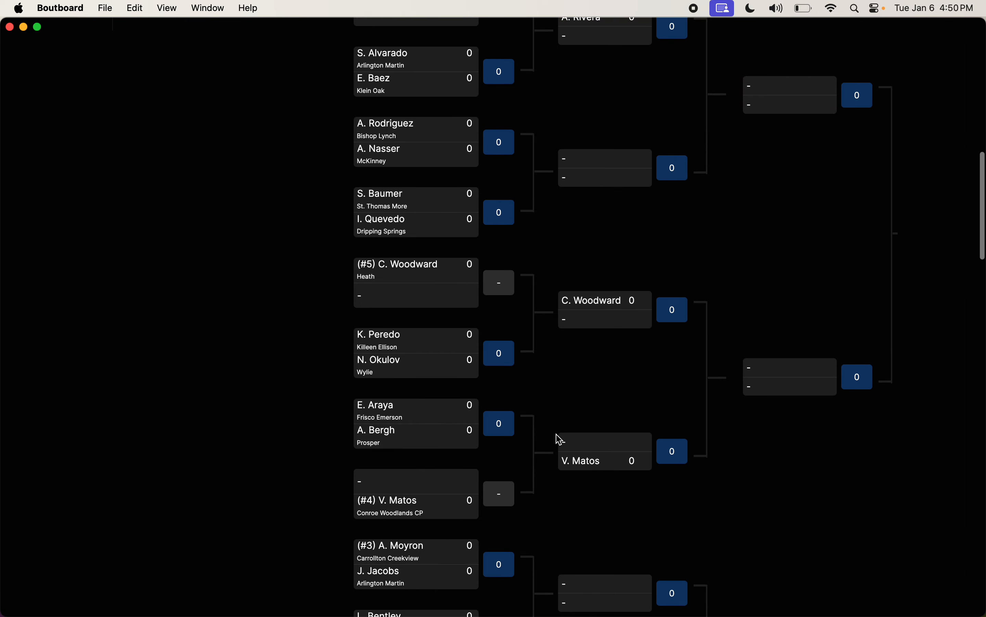
pyautogui.hscroll(4, 560, 439)
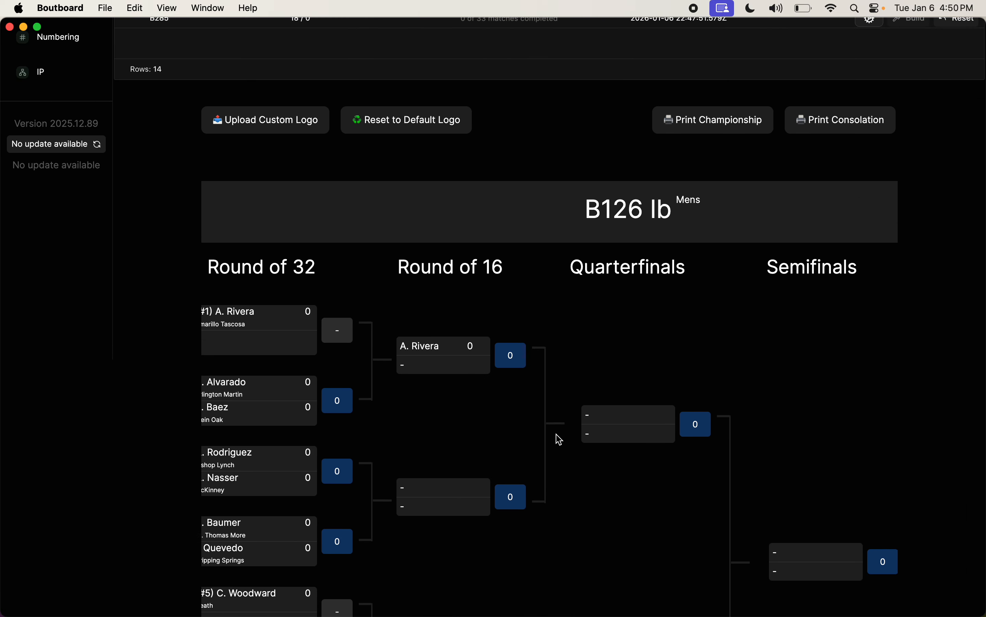
pyautogui.hscroll(-1, 559, 439)
pyautogui.scroll(10, 560, 439)
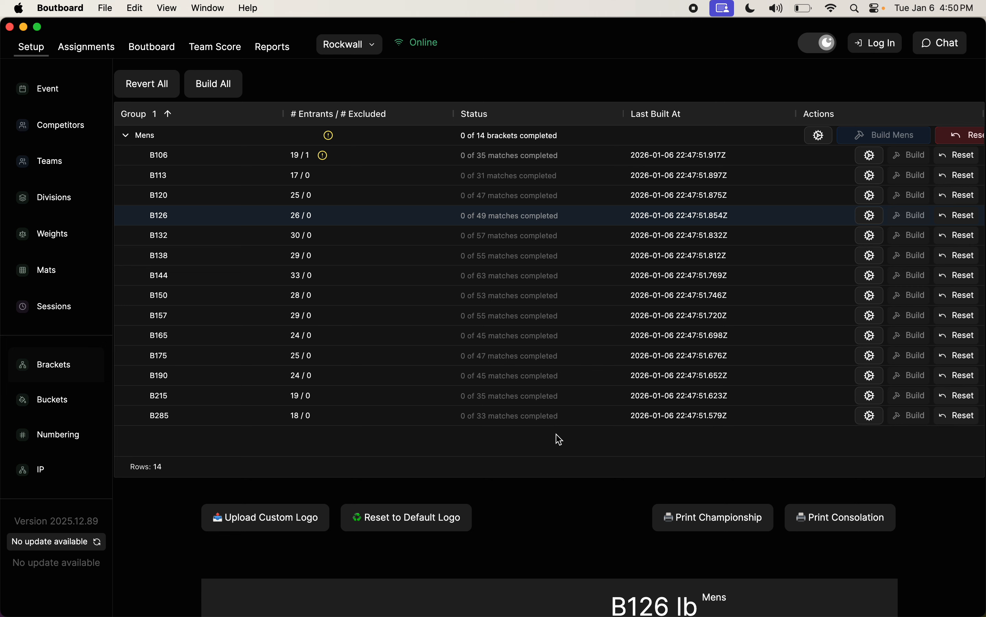
pyautogui.click(125, 136)
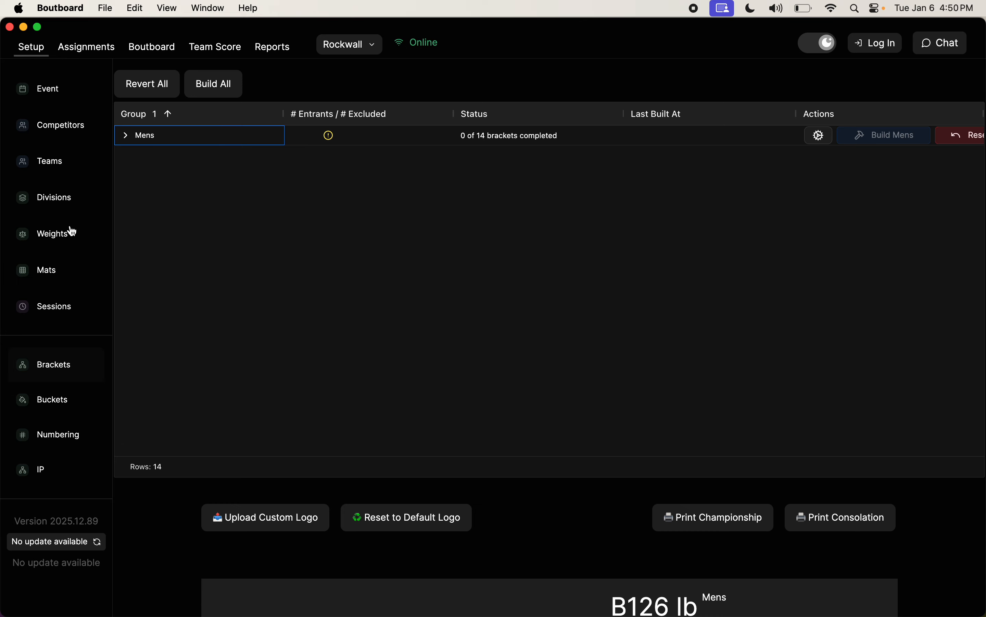
# Step: Create two bout buckets named LW and UW
pyautogui.click(49, 401)
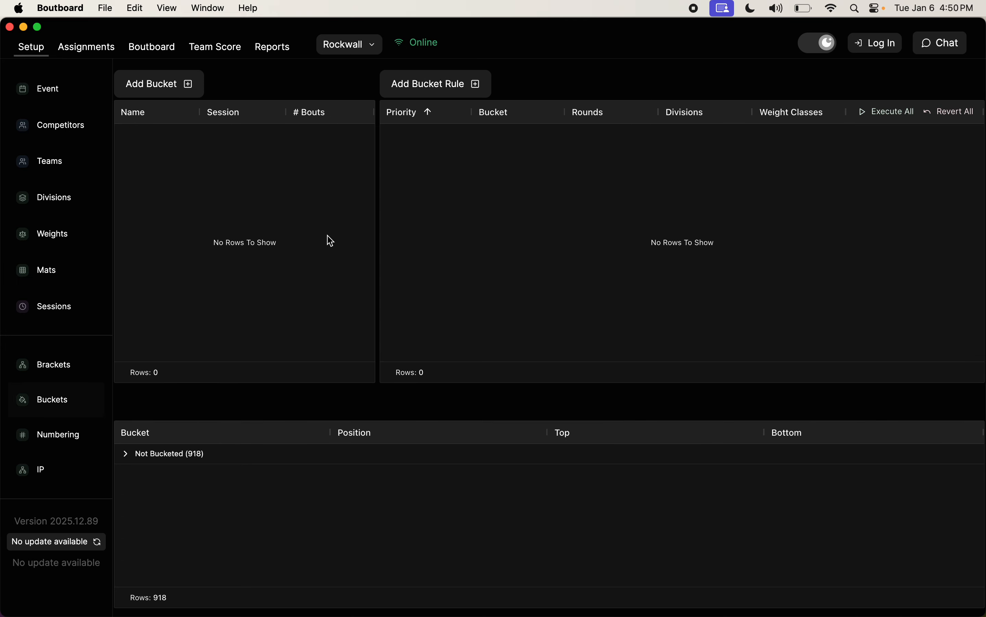
pyautogui.click(141, 84)
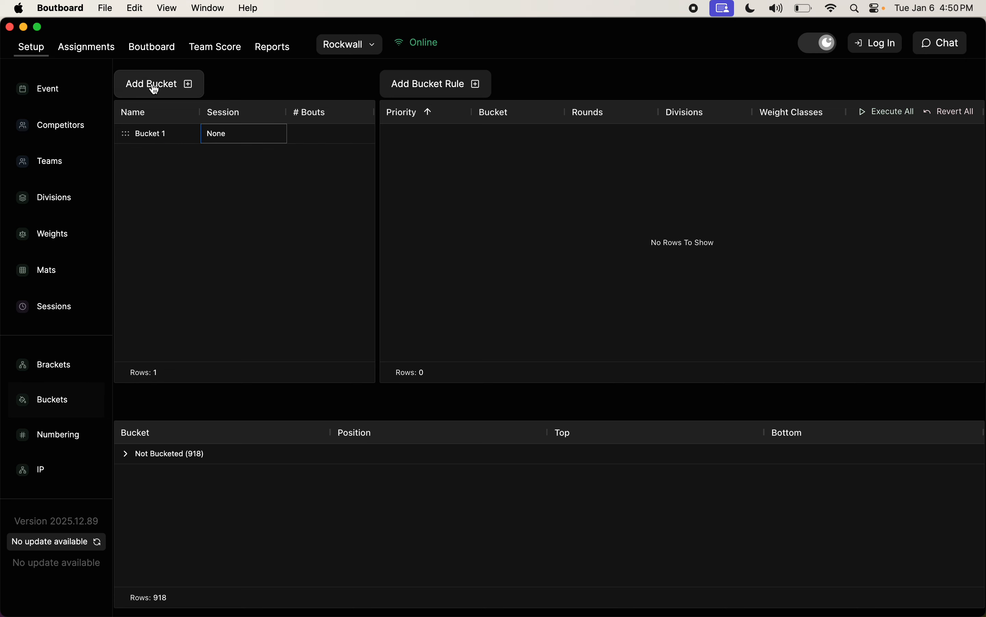
pyautogui.doubleClick(171, 138)
pyautogui.write('LW')
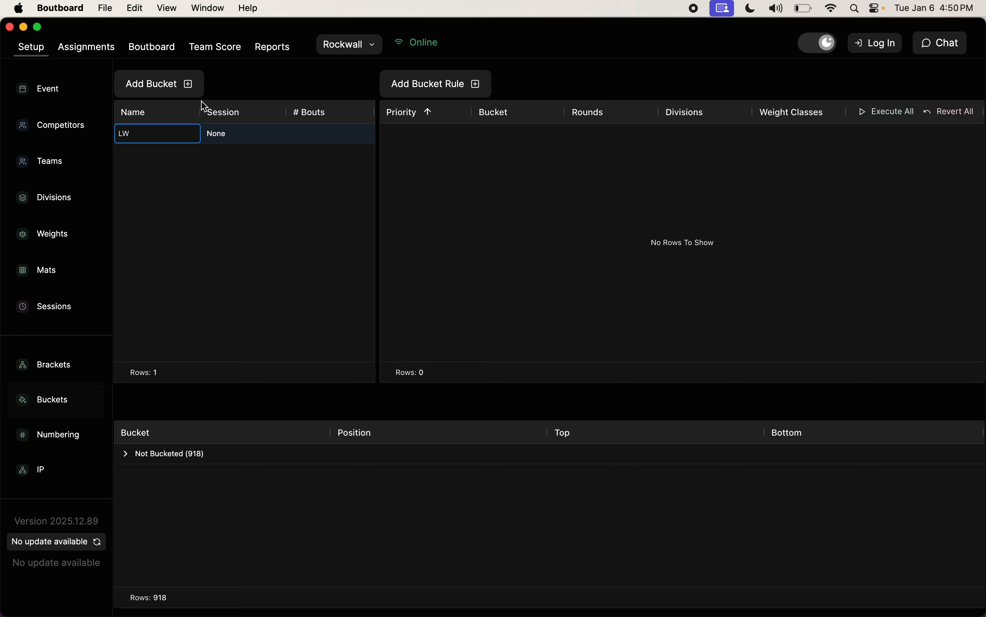
pyautogui.click(181, 81)
pyautogui.doubleClick(153, 134)
pyautogui.write('UW')
pyautogui.click(245, 154)
# Step: Add a bucket rule and assign it to the LW bucket
pyautogui.click(441, 87)
pyautogui.click(498, 138)
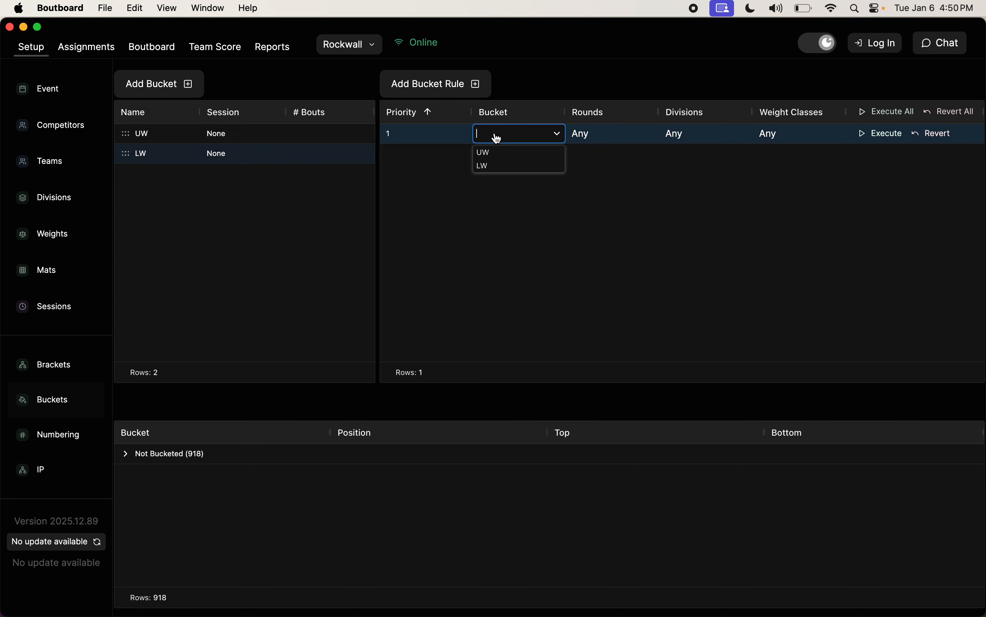
pyautogui.click(497, 167)
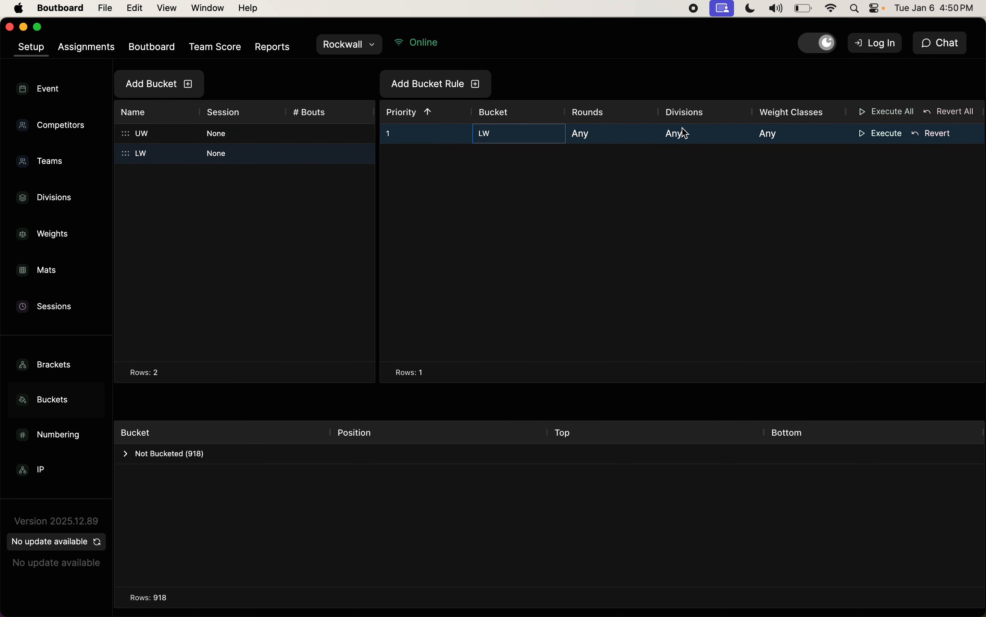
# Step: Restrict the LW rule to the Mens weight classes B106, B113, B120, B126, B132, B138 and B144, and execute it
pyautogui.click(772, 135)
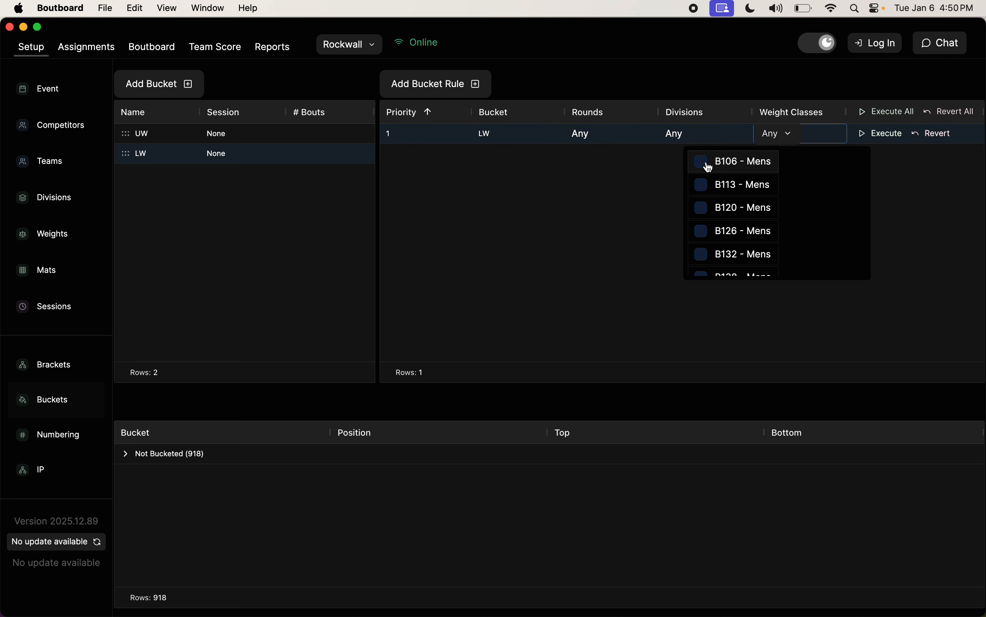
pyautogui.click(706, 163)
pyautogui.click(709, 185)
pyautogui.click(713, 214)
pyautogui.click(712, 228)
pyautogui.click(714, 253)
pyautogui.scroll(-2, 714, 249)
pyautogui.click(712, 242)
pyautogui.click(714, 265)
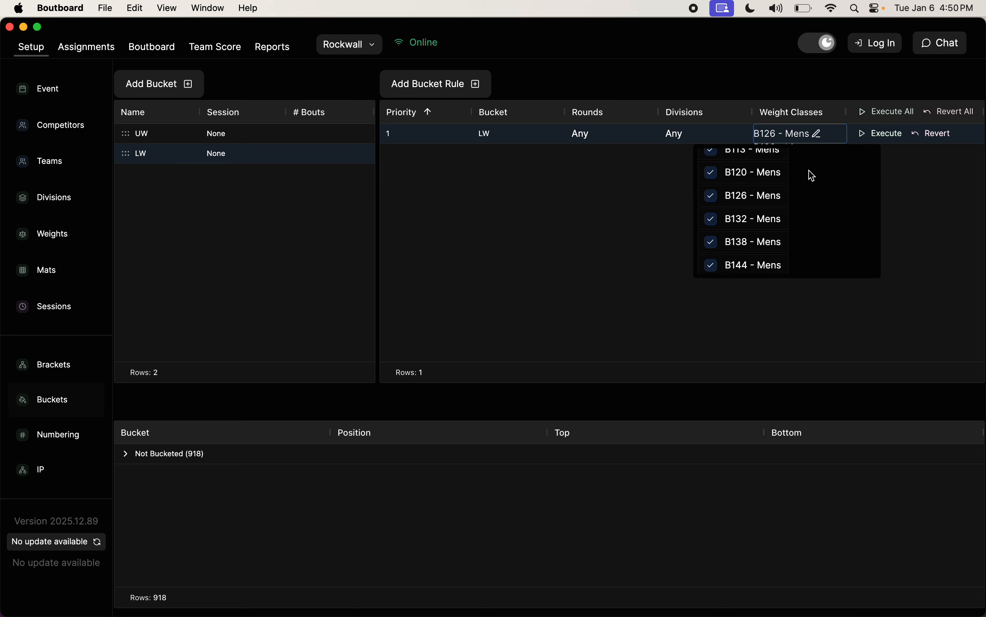
pyautogui.click(876, 137)
pyautogui.click(874, 169)
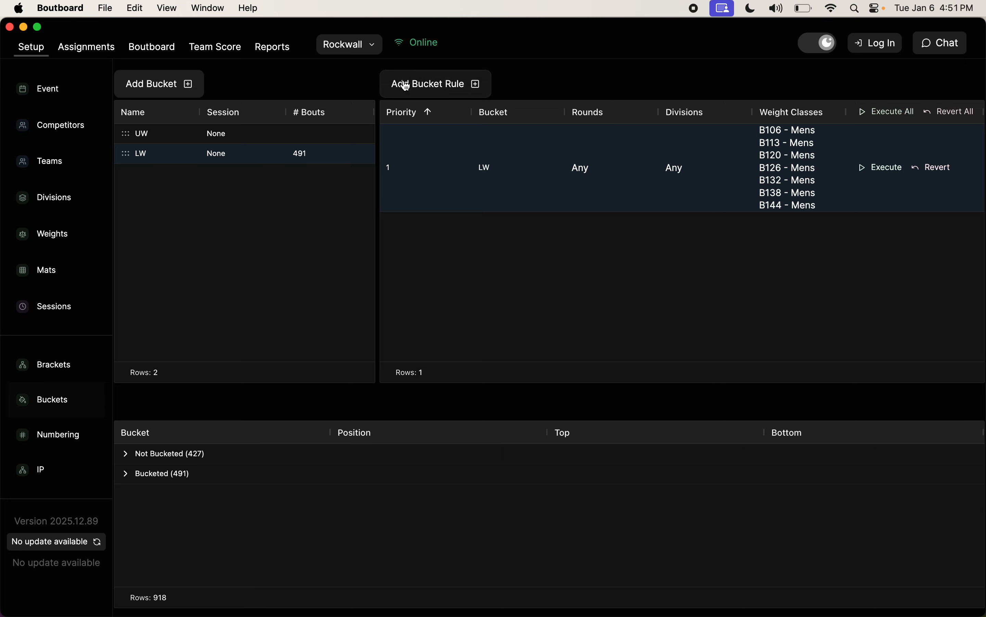
# Step: Add a second bucket rule and assign it to the UW bucket
pyautogui.click(423, 97)
pyautogui.click(496, 225)
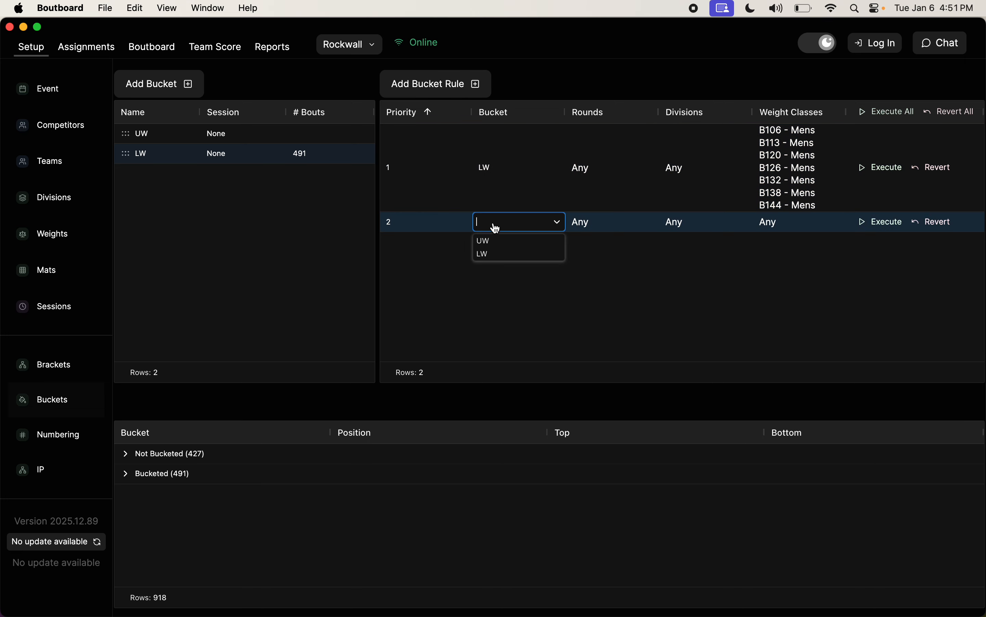
pyautogui.click(491, 244)
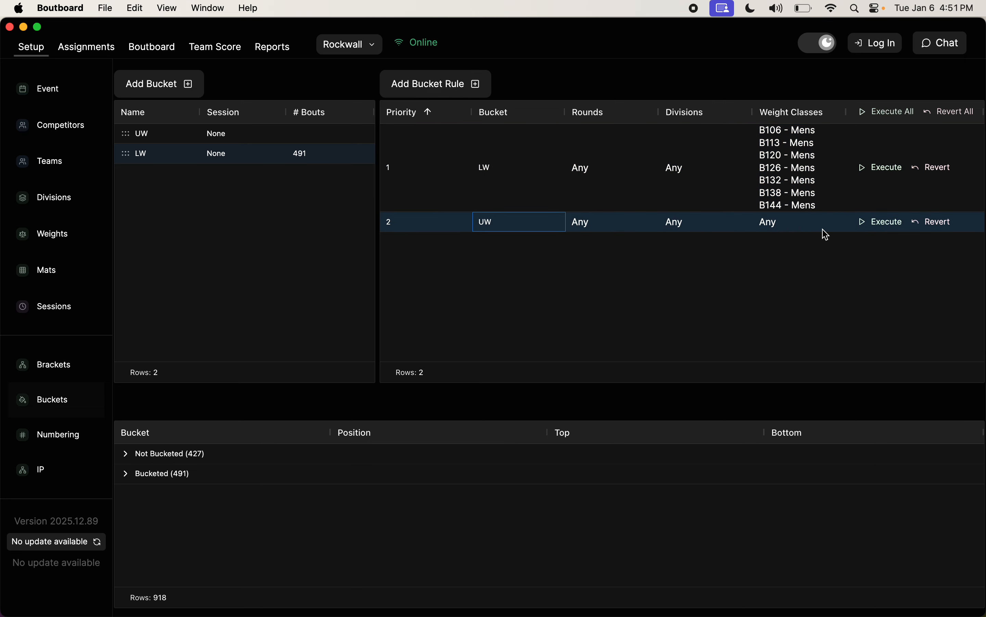
# Step: Restrict the UW rule to the Mens weight classes B150, B157, B165, B175, B190, B215 and B285, and execute it
pyautogui.click(775, 225)
pyautogui.scroll(-4, 729, 314)
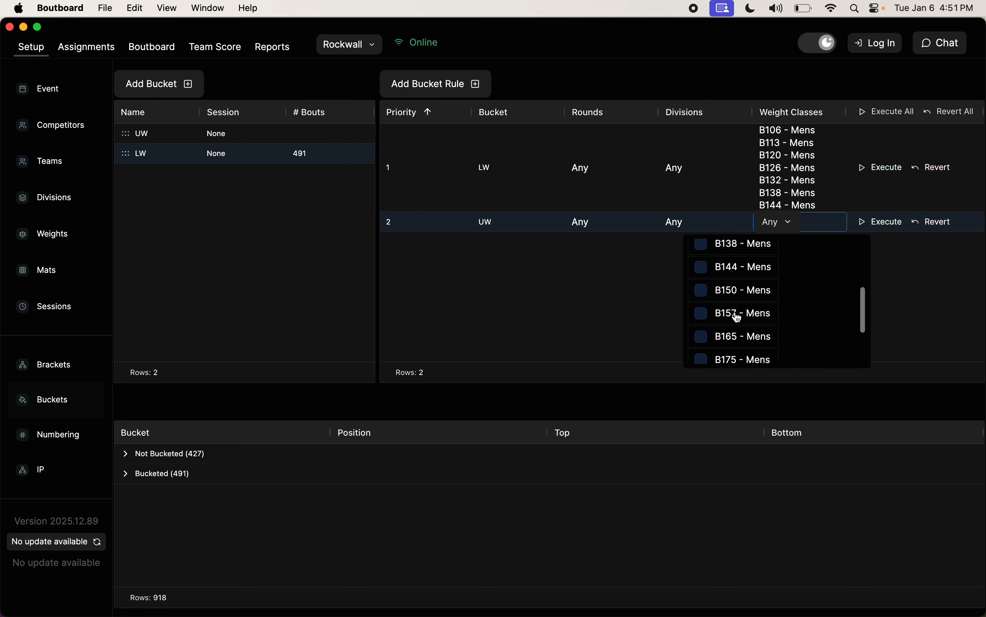
pyautogui.click(706, 276)
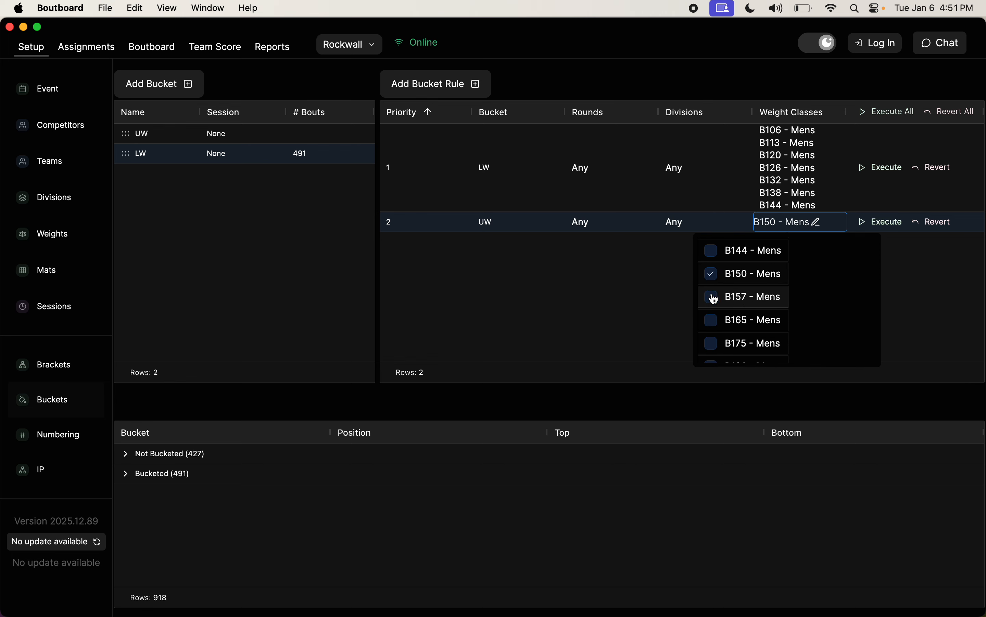
pyautogui.click(709, 298)
pyautogui.click(710, 322)
pyautogui.click(716, 347)
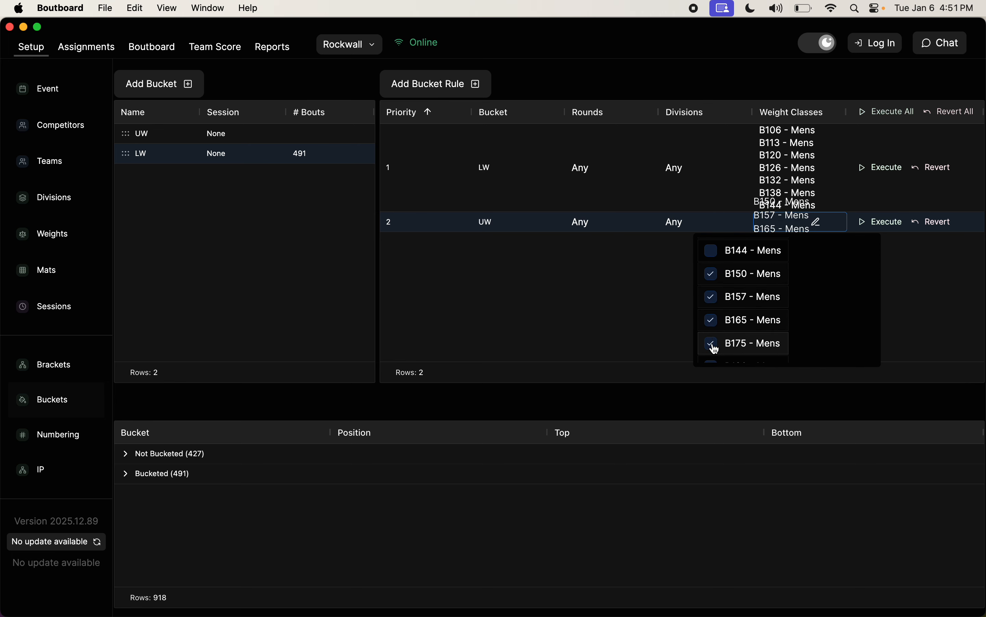
pyautogui.scroll(-2, 716, 347)
pyautogui.click(712, 321)
pyautogui.click(717, 351)
pyautogui.scroll(-1, 717, 350)
pyautogui.click(711, 352)
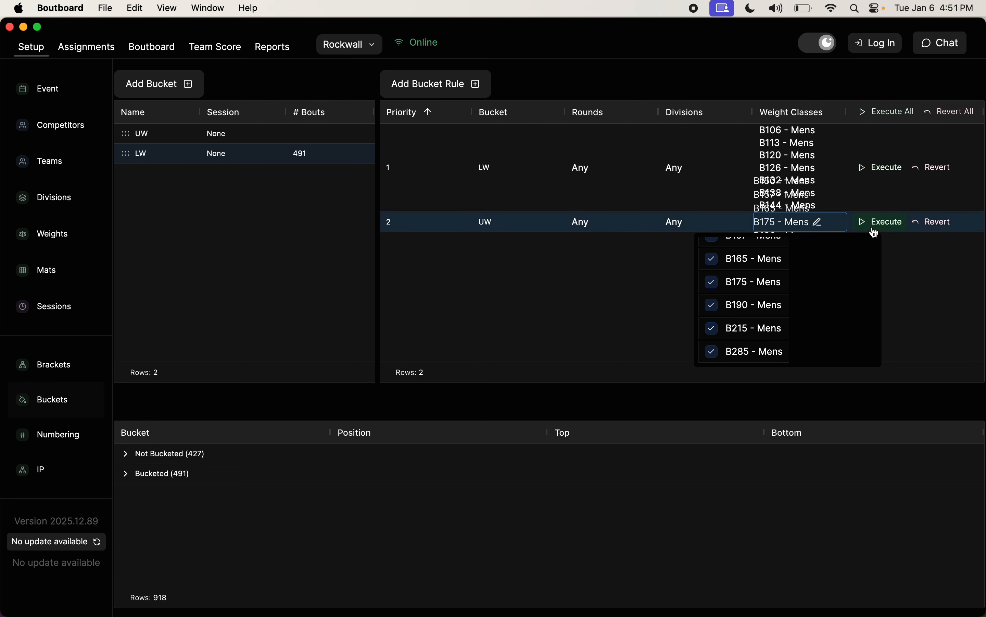
pyautogui.click(875, 228)
pyautogui.click(883, 261)
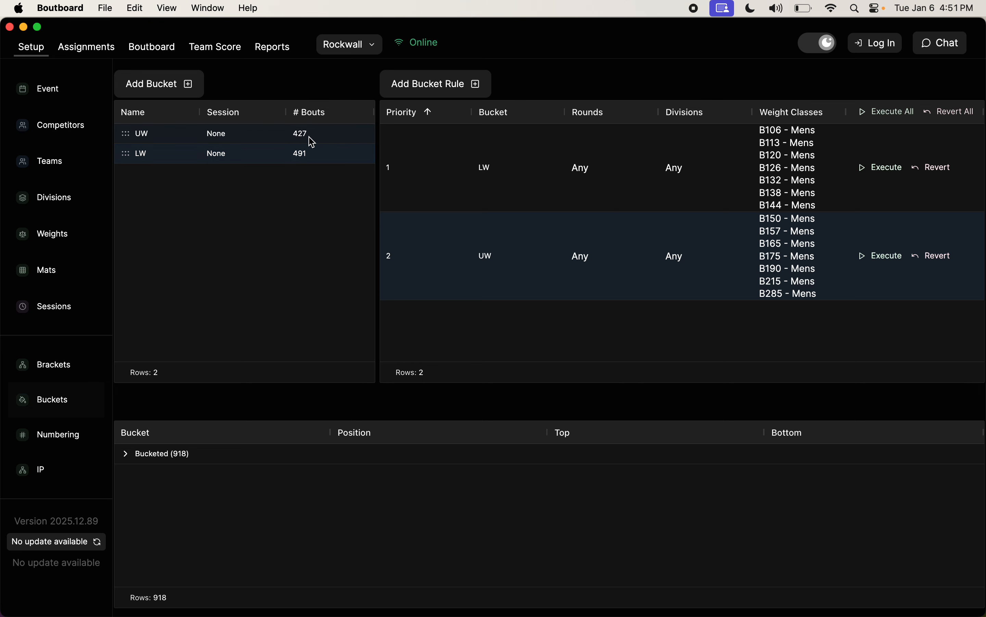
# Step: Add a numbering rule for the Mens weight classes B106, B113, B120, B126, B132, B138 and B144, and execute it
pyautogui.click(67, 435)
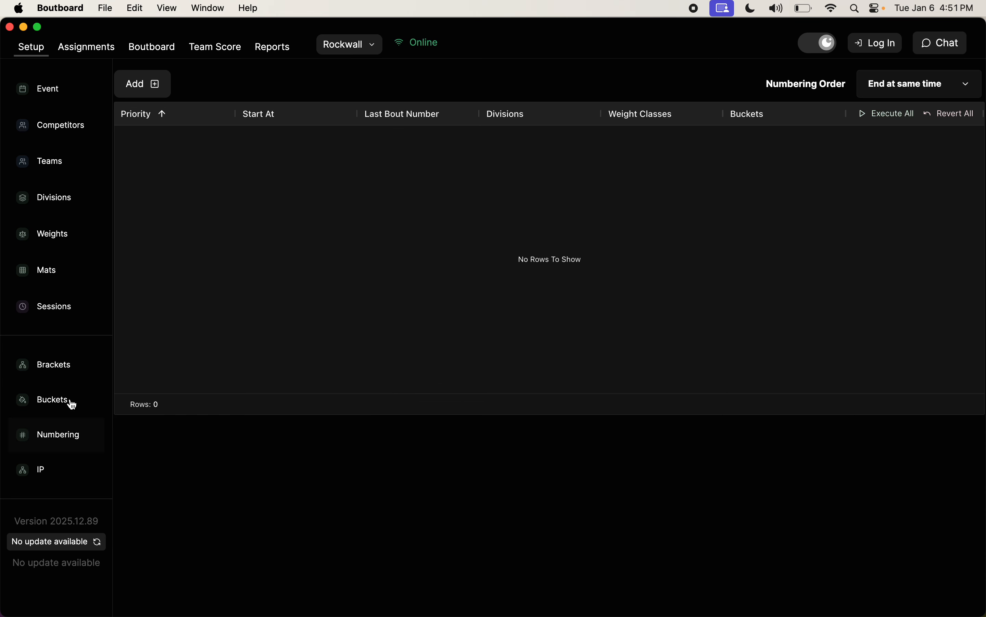
pyautogui.click(146, 95)
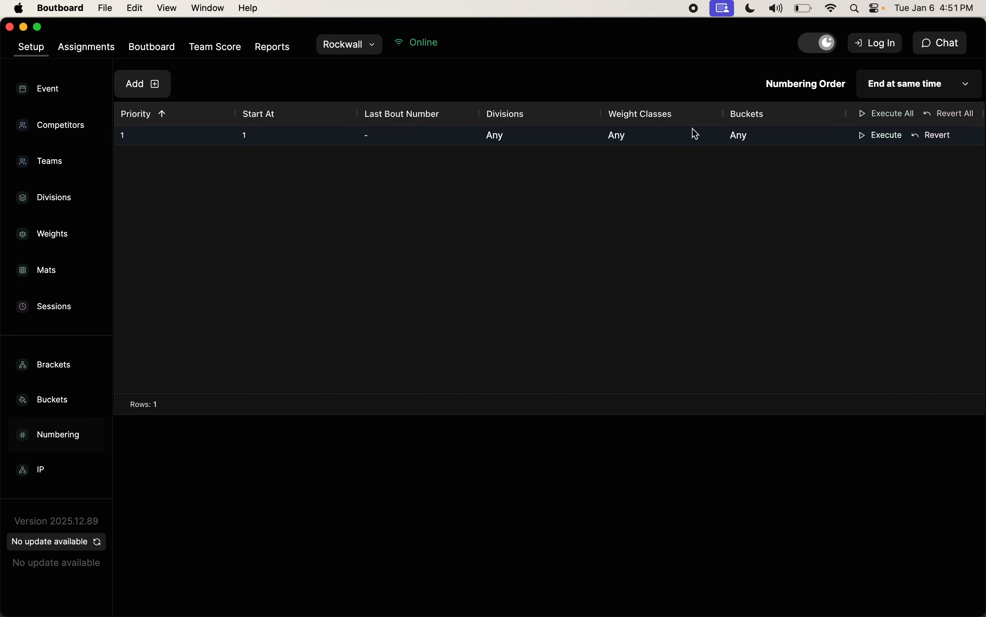
pyautogui.click(622, 139)
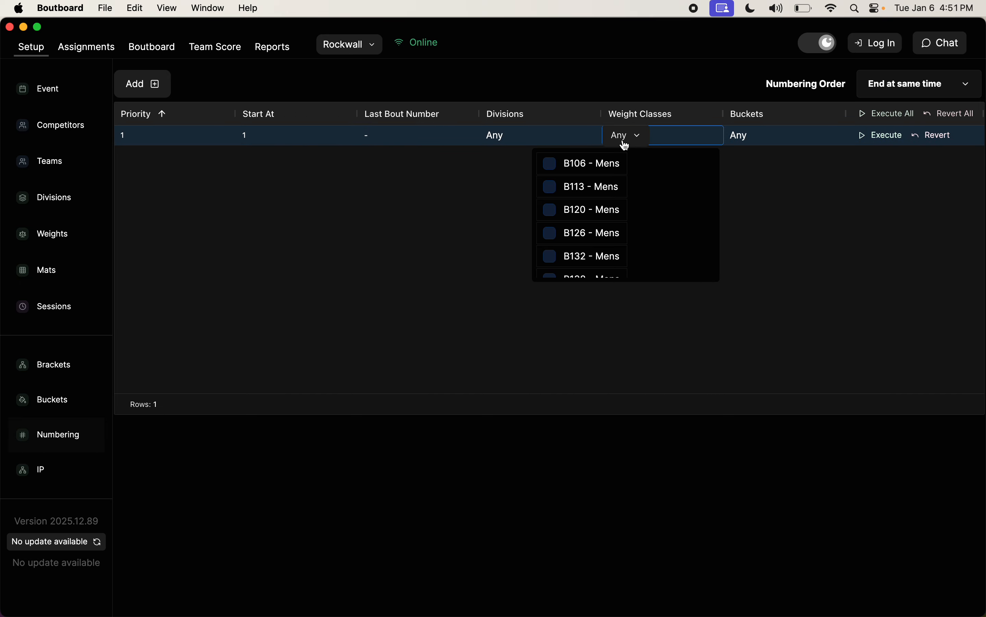
pyautogui.click(559, 162)
pyautogui.click(562, 186)
pyautogui.click(562, 208)
pyautogui.click(562, 231)
pyautogui.click(563, 254)
pyautogui.scroll(-2, 564, 253)
pyautogui.click(562, 228)
pyautogui.click(562, 250)
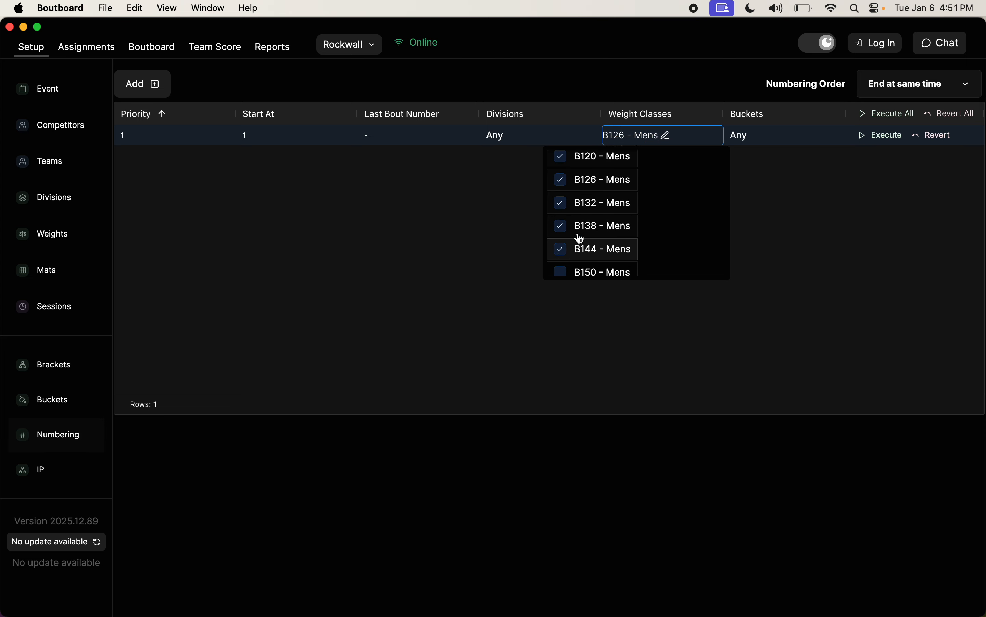
pyautogui.click(776, 136)
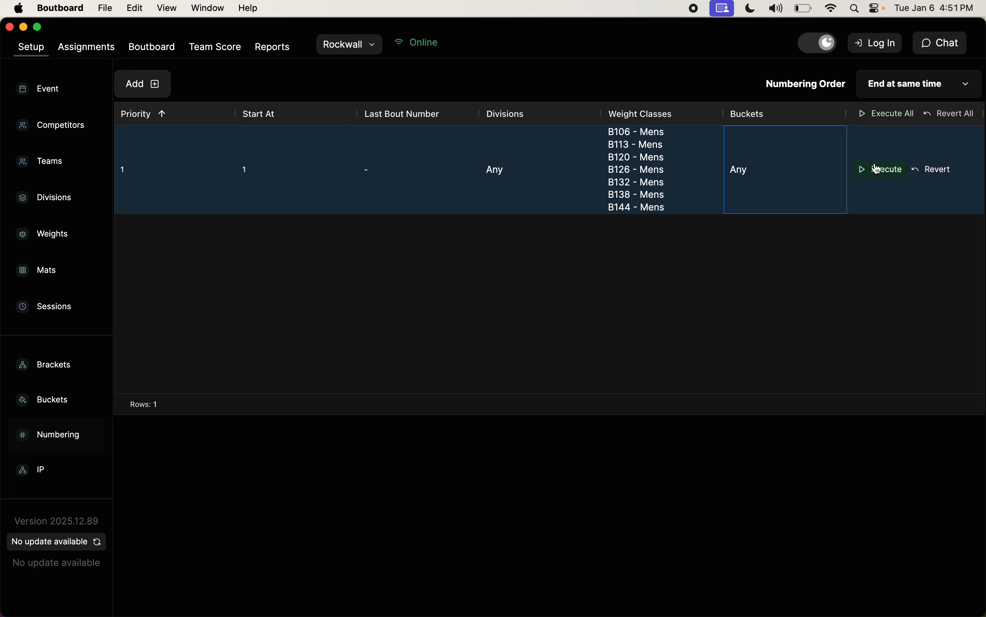
pyautogui.click(872, 175)
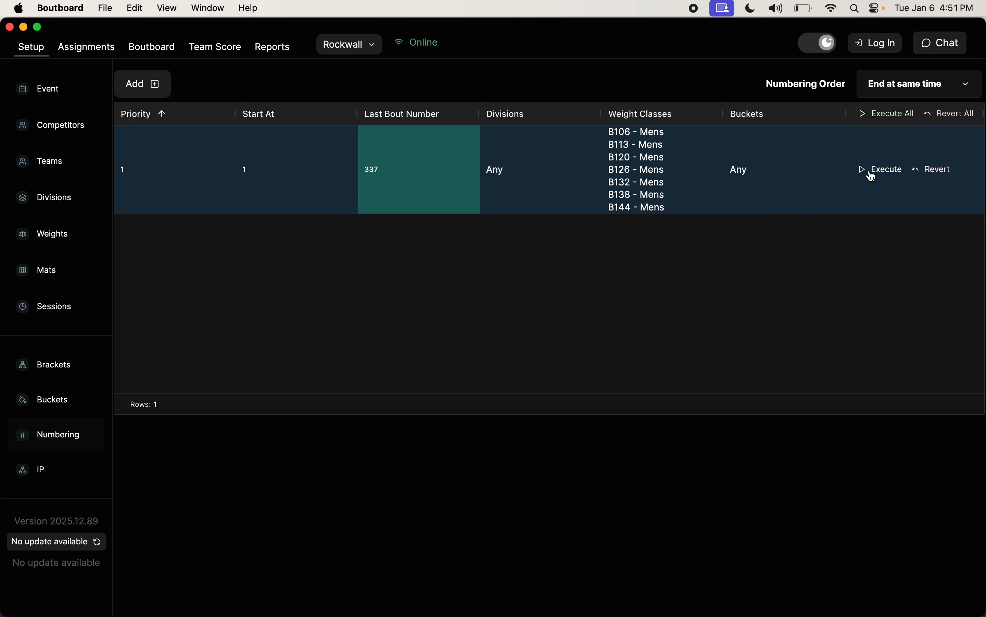
# Step: Add a second numbering rule, limit it to the UW bucket, and execute it
pyautogui.click(141, 84)
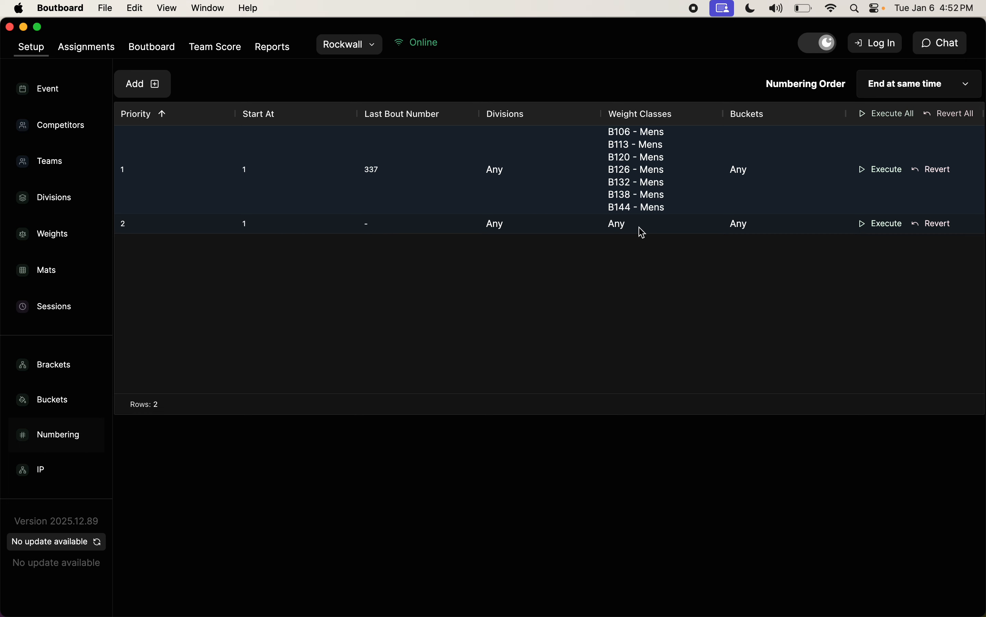
pyautogui.click(746, 231)
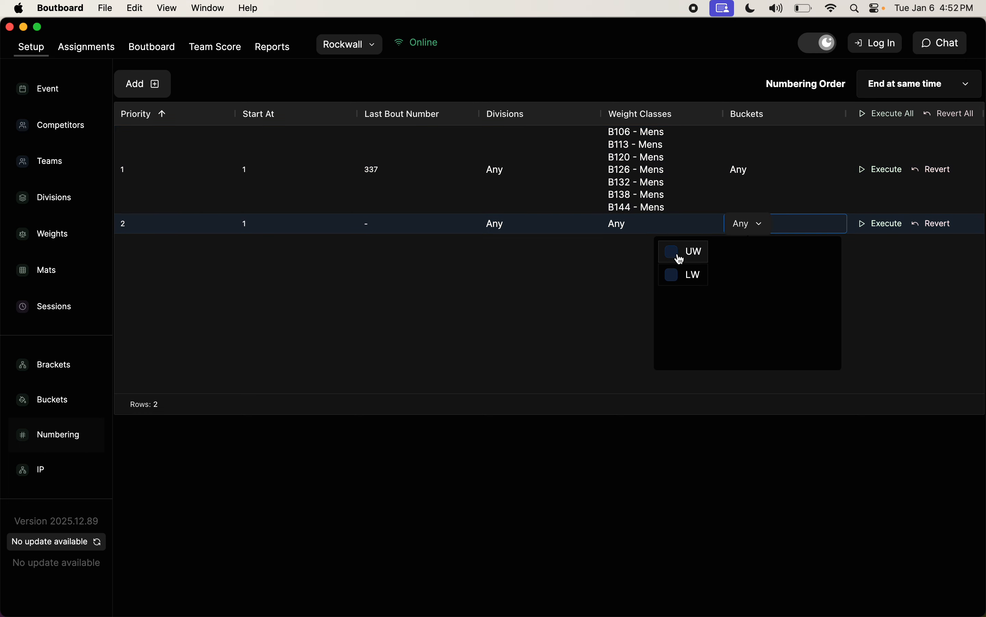
pyautogui.click(677, 255)
pyautogui.click(882, 225)
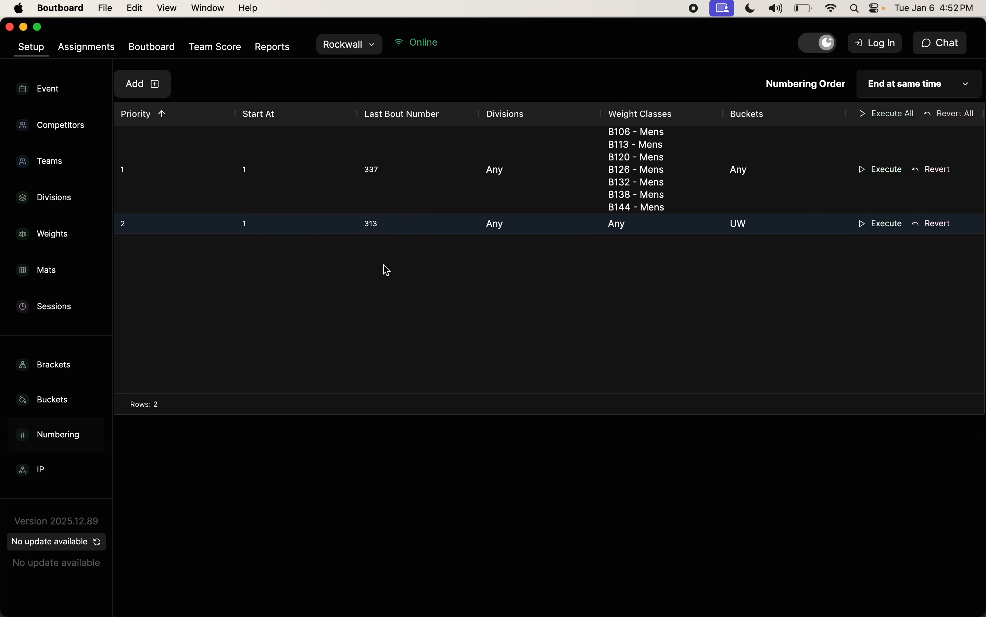
# Step: Set the UW numbering rule to start at 1001 and execute it again
pyautogui.doubleClick(256, 230)
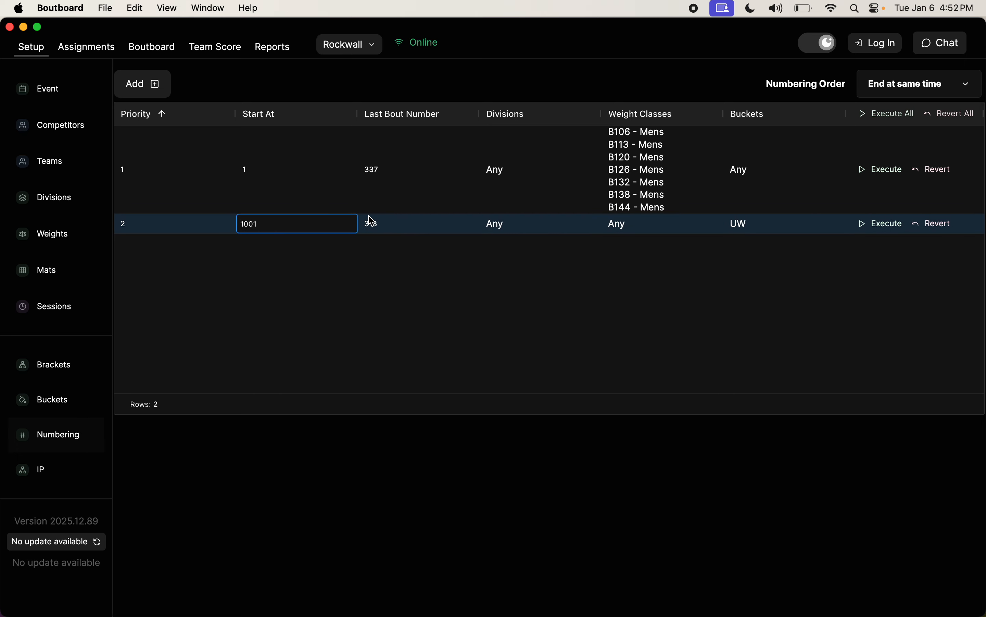
pyautogui.click(405, 223)
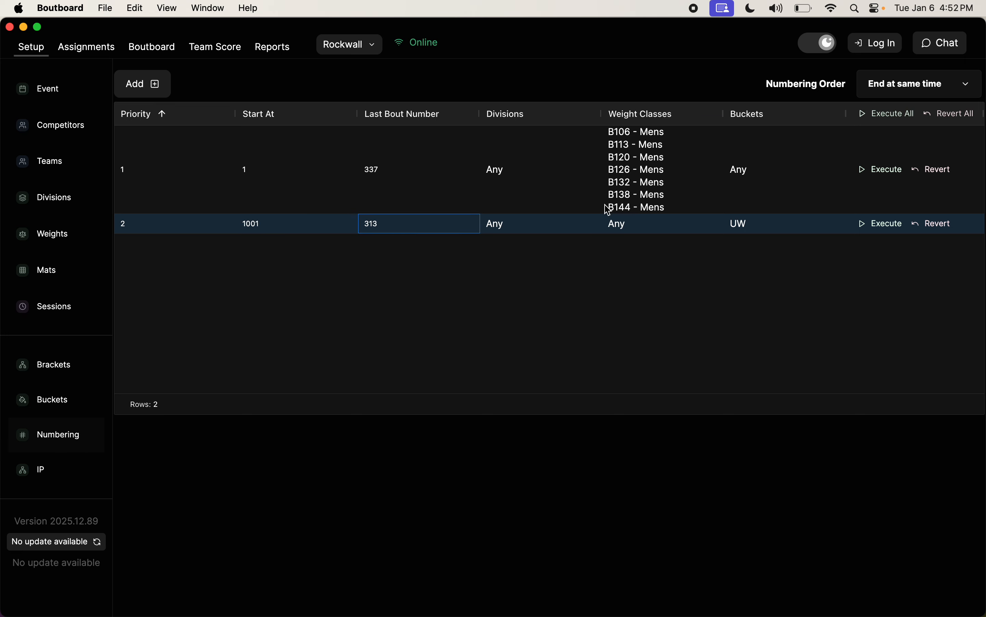
pyautogui.click(868, 225)
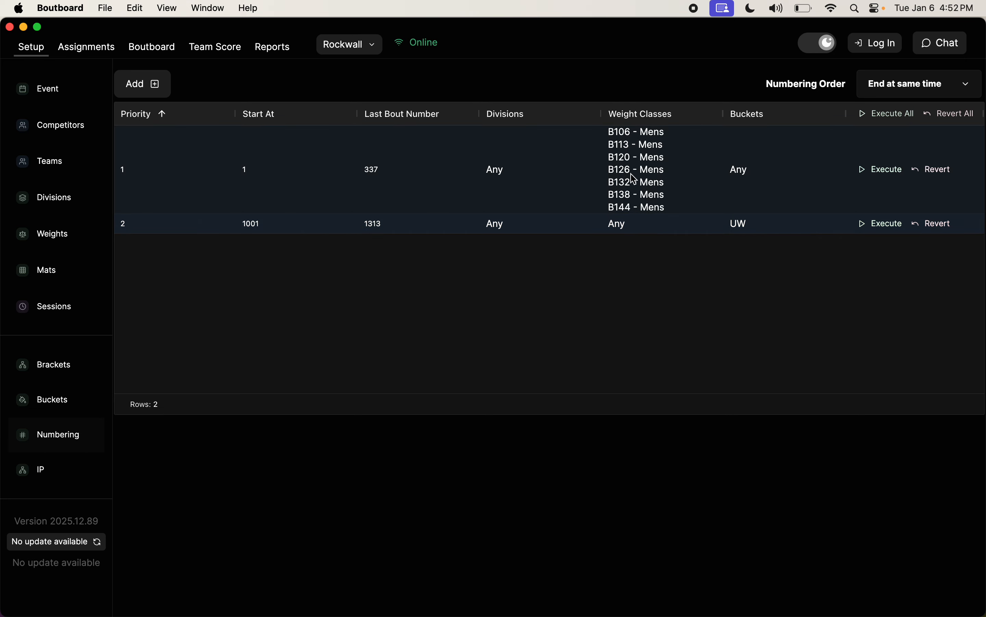
# Step: Assign Mat 1, Mat 2, Mat 3, Mat 4 and Mat 5 to the LW bucket in the bout assignments
pyautogui.click(83, 48)
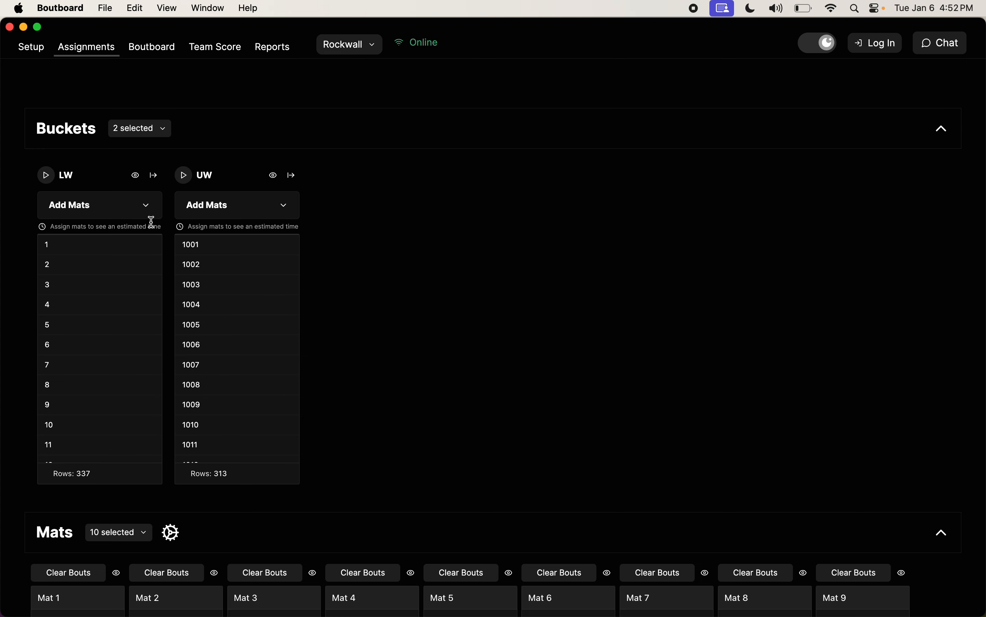
pyautogui.click(151, 209)
pyautogui.click(110, 205)
pyautogui.click(123, 212)
pyautogui.click(125, 215)
pyautogui.click(137, 210)
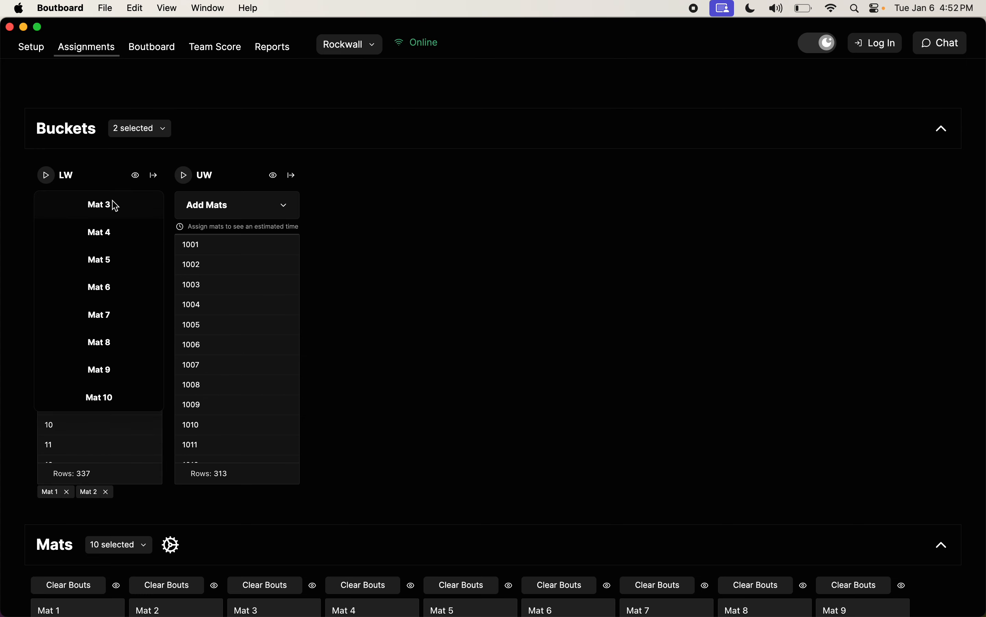
pyautogui.click(115, 205)
pyautogui.click(139, 218)
pyautogui.click(114, 208)
pyautogui.click(129, 213)
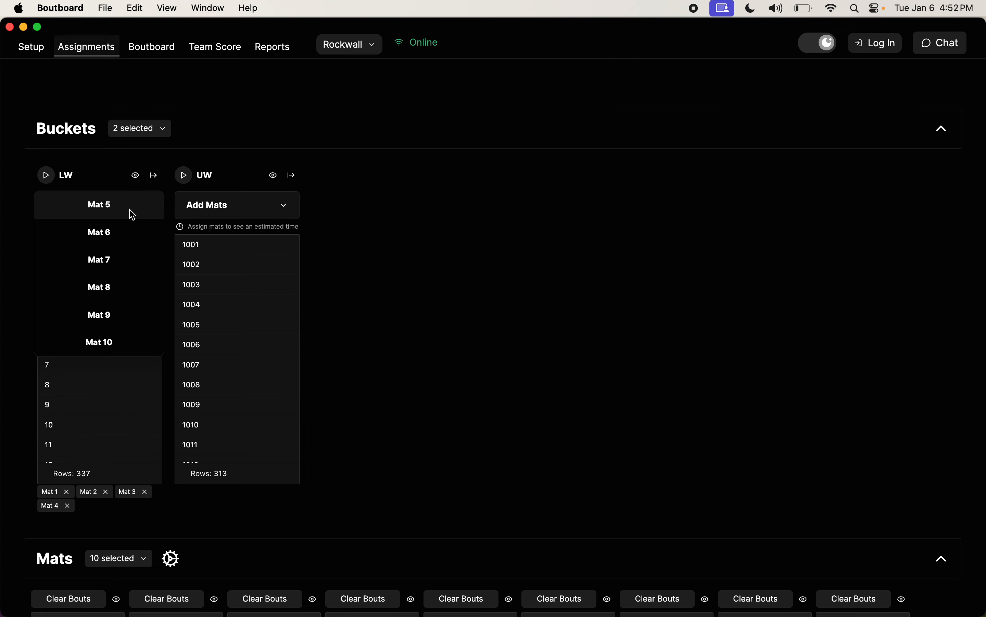
pyautogui.click(114, 210)
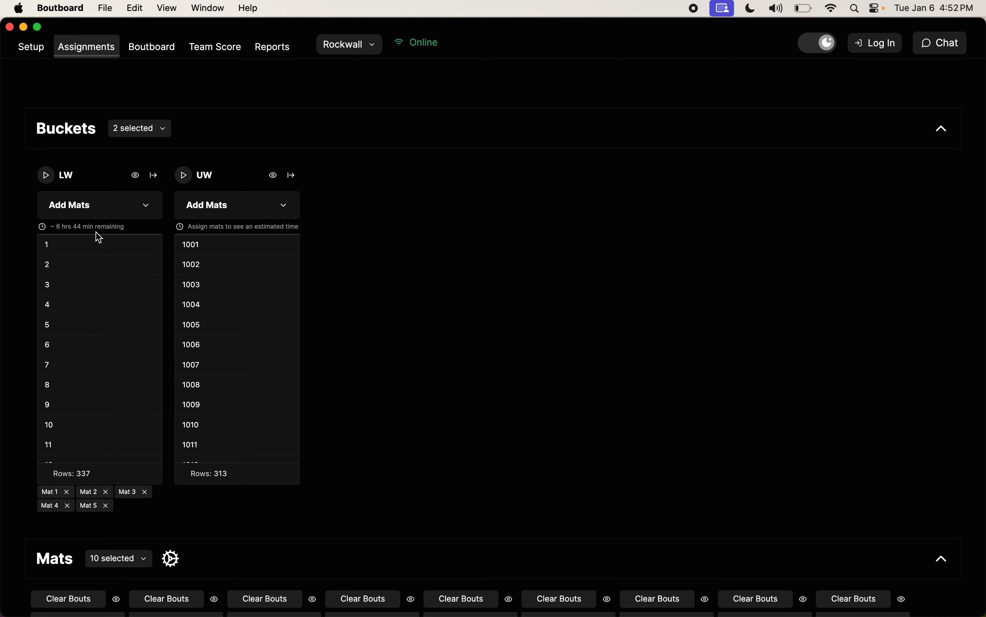
# Step: Assign Mat 6, Mat 7, Mat 8, Mat 9 and Mat 10 to the UW bucket
pyautogui.click(220, 215)
pyautogui.click(233, 205)
pyautogui.click(240, 208)
pyautogui.click(239, 208)
pyautogui.click(239, 209)
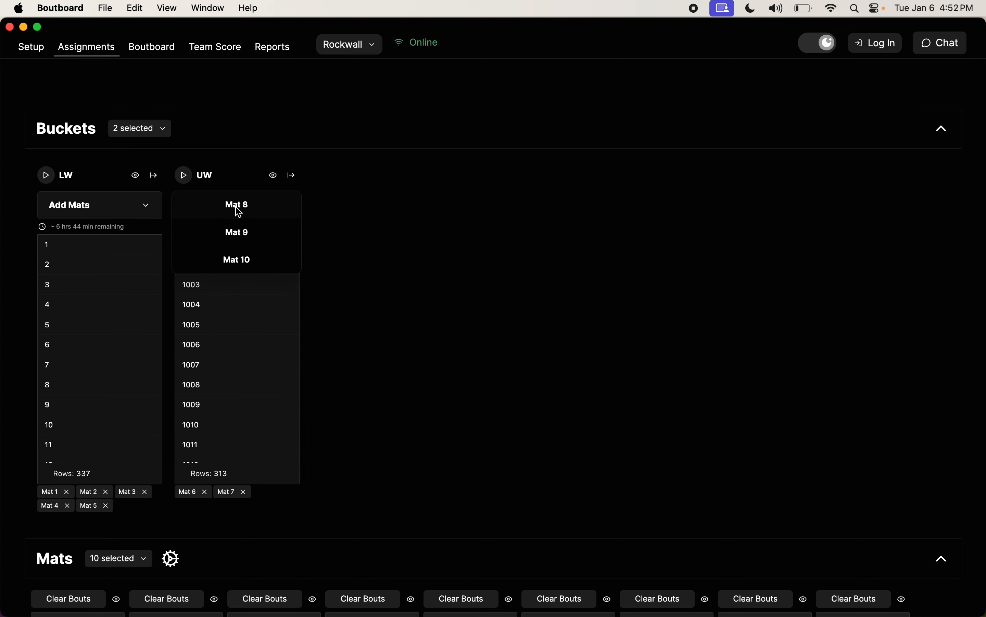
pyautogui.click(238, 211)
pyautogui.click(238, 212)
pyautogui.click(236, 208)
pyautogui.click(236, 211)
pyautogui.click(234, 208)
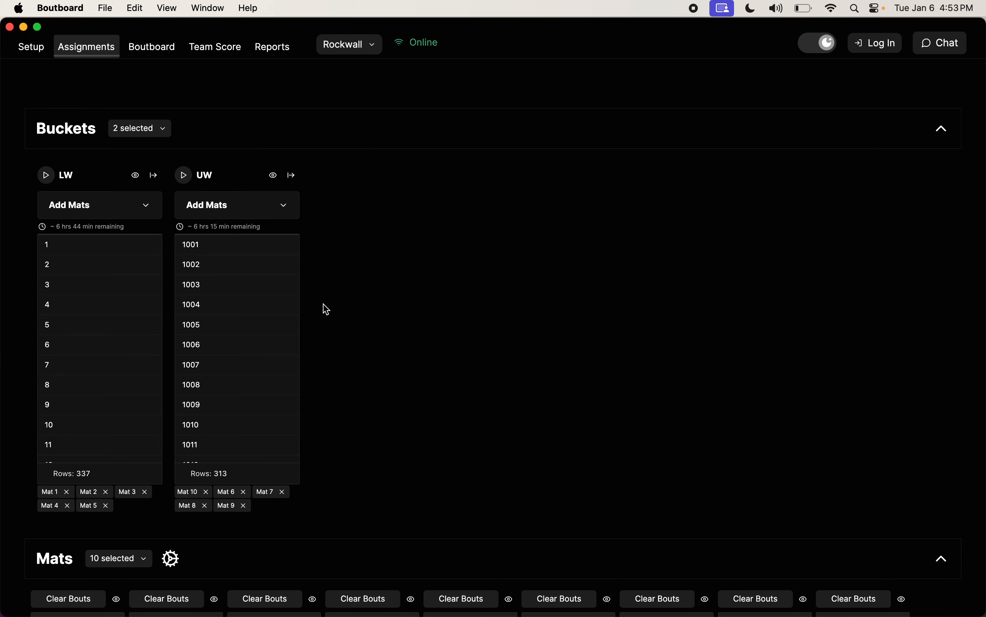
# Step: Start the LW and UW buckets so their bouts are distributed to the assigned mats
pyautogui.scroll(-2, 322, 309)
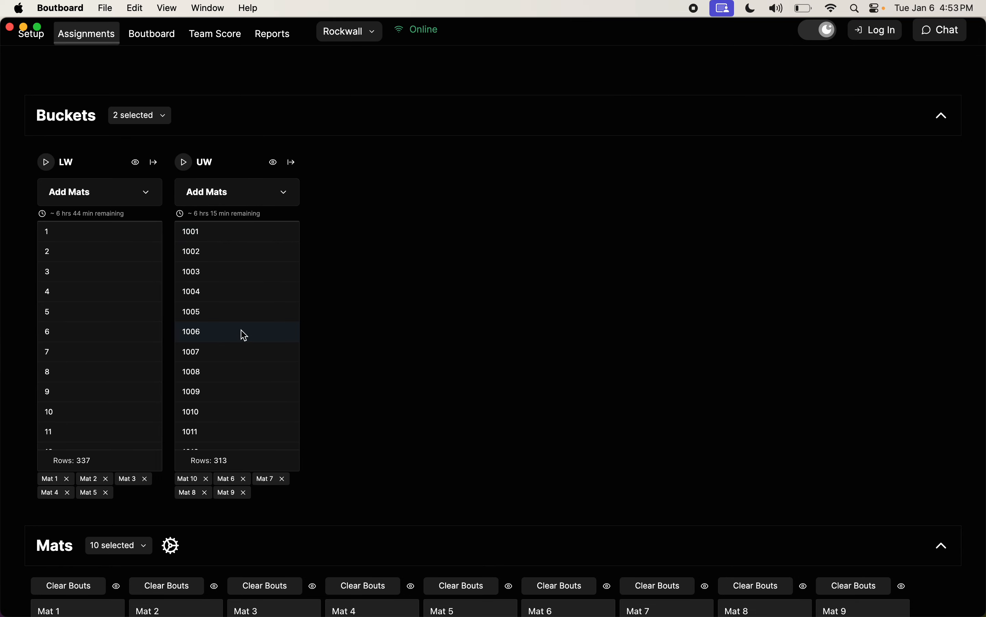
pyautogui.scroll(-5, 235, 427)
pyautogui.scroll(5, 236, 427)
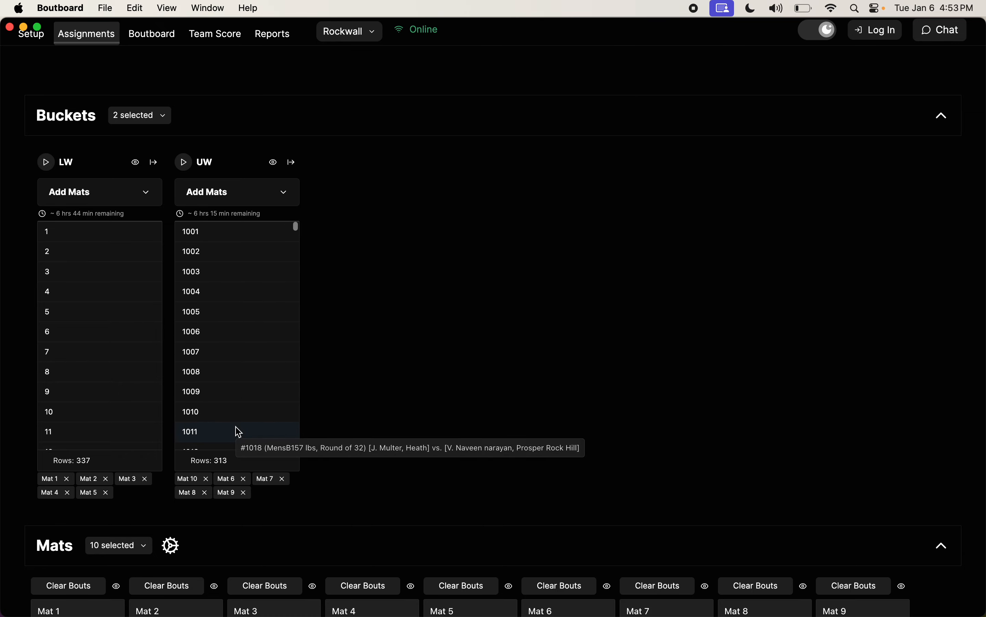
pyautogui.scroll(1, 343, 319)
pyautogui.scroll(-4, 347, 321)
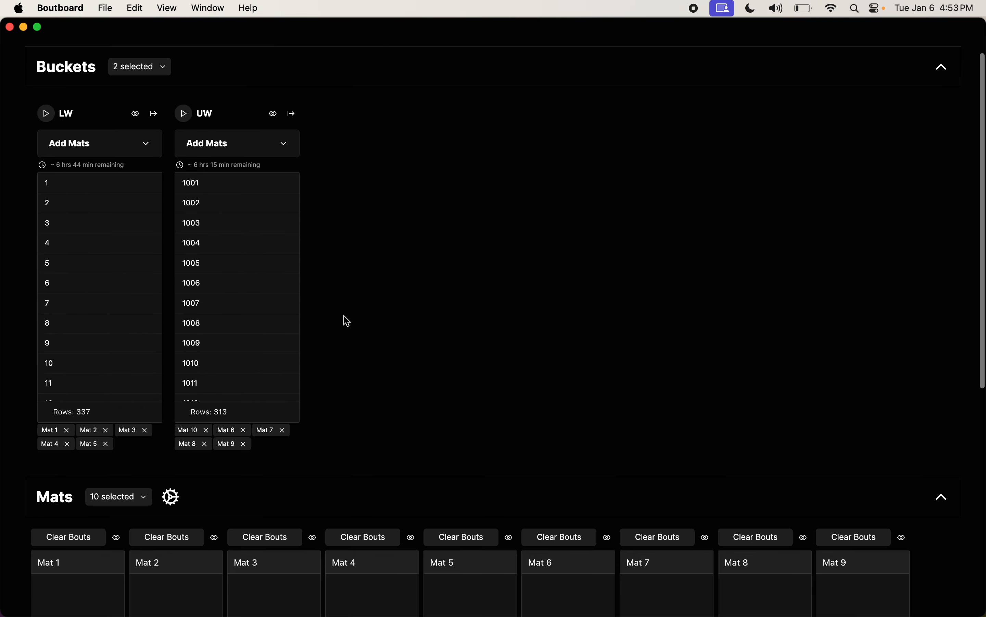
pyautogui.scroll(-10, 345, 320)
pyautogui.scroll(15, 343, 319)
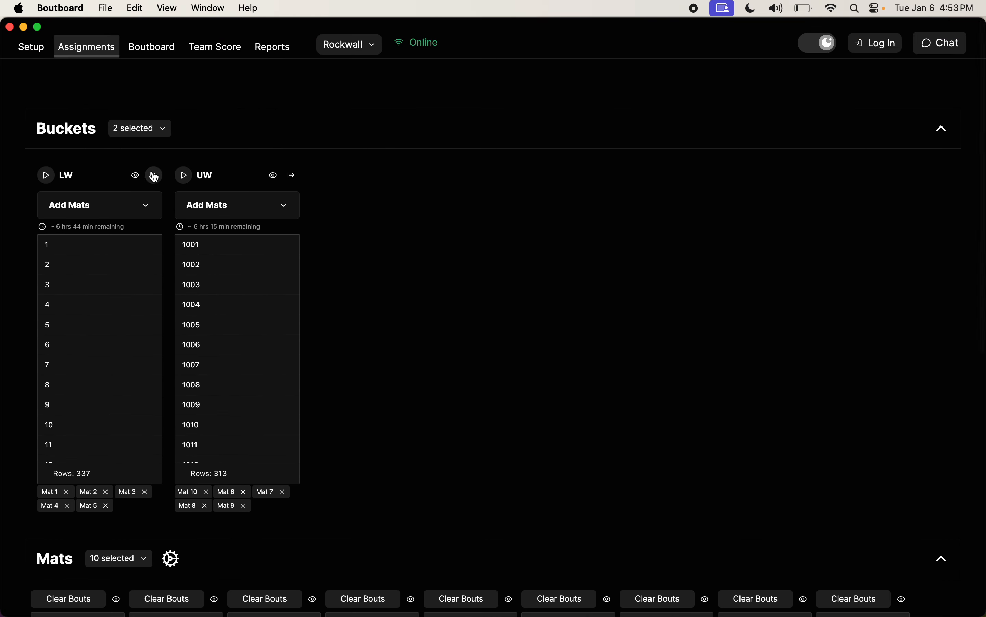
pyautogui.click(46, 176)
pyautogui.click(184, 176)
pyautogui.scroll(-12, 363, 359)
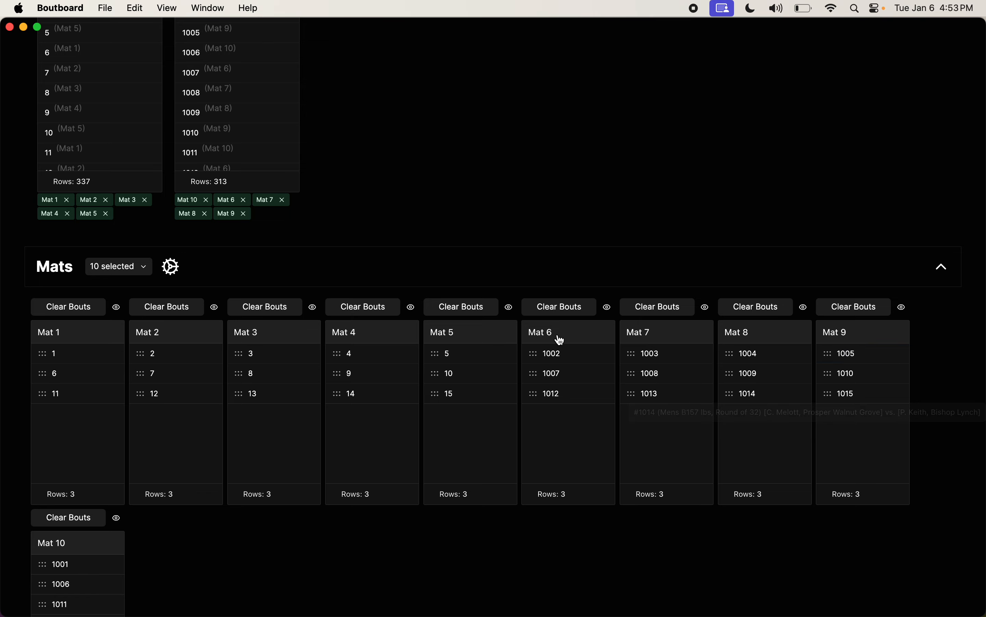
# Step: Move bout 1012 from Mat 6 to Mat 4 and bout 1013 from Mat 7 to Mat 8
pyautogui.scroll(8, 557, 337)
pyautogui.scroll(-8, 562, 339)
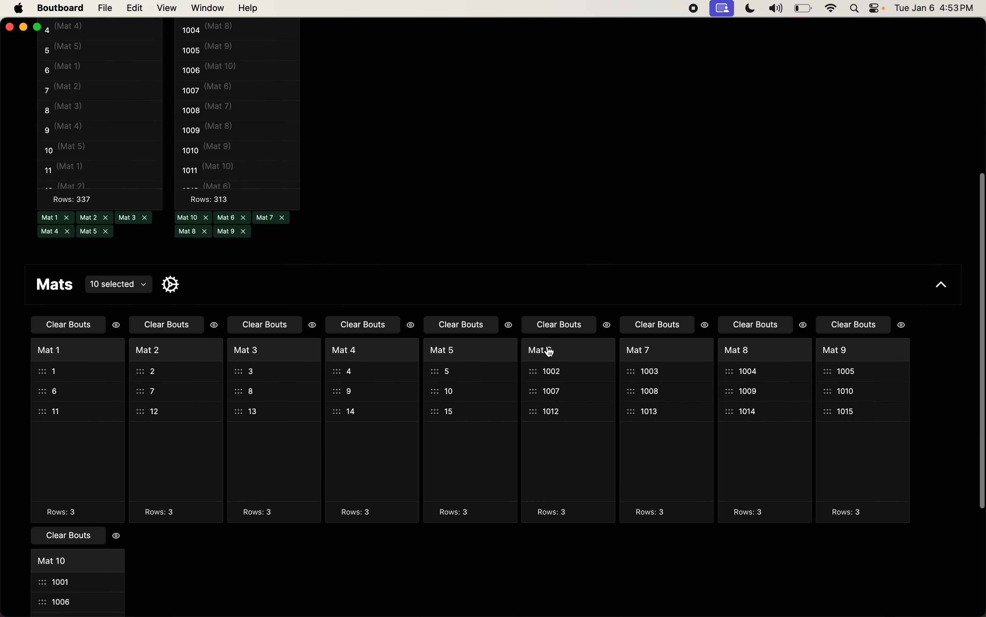
pyautogui.moveTo(535, 414); pyautogui.dragTo(363, 432)
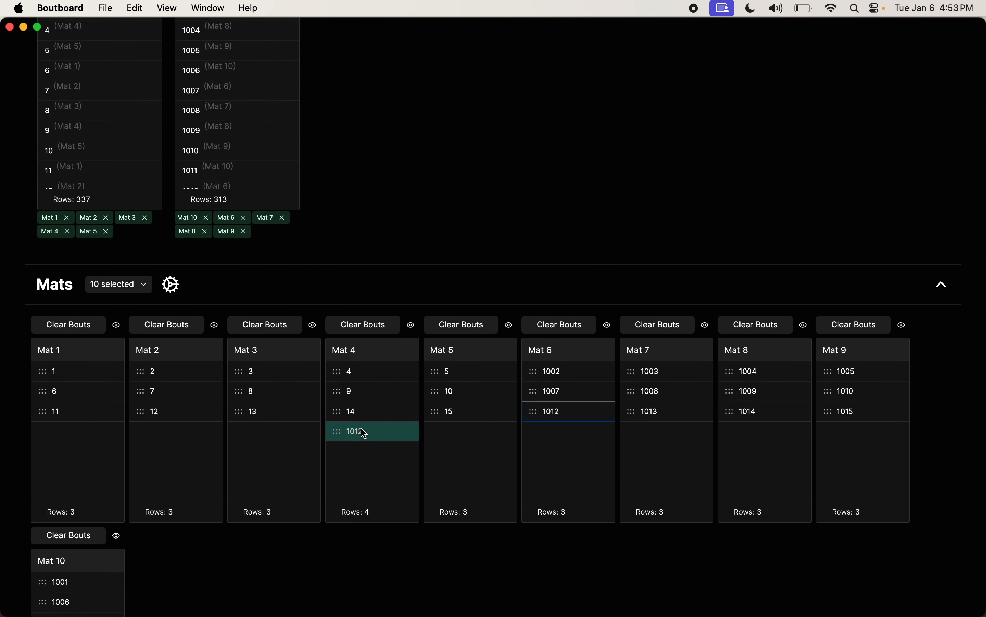
pyautogui.moveTo(634, 410); pyautogui.dragTo(731, 426)
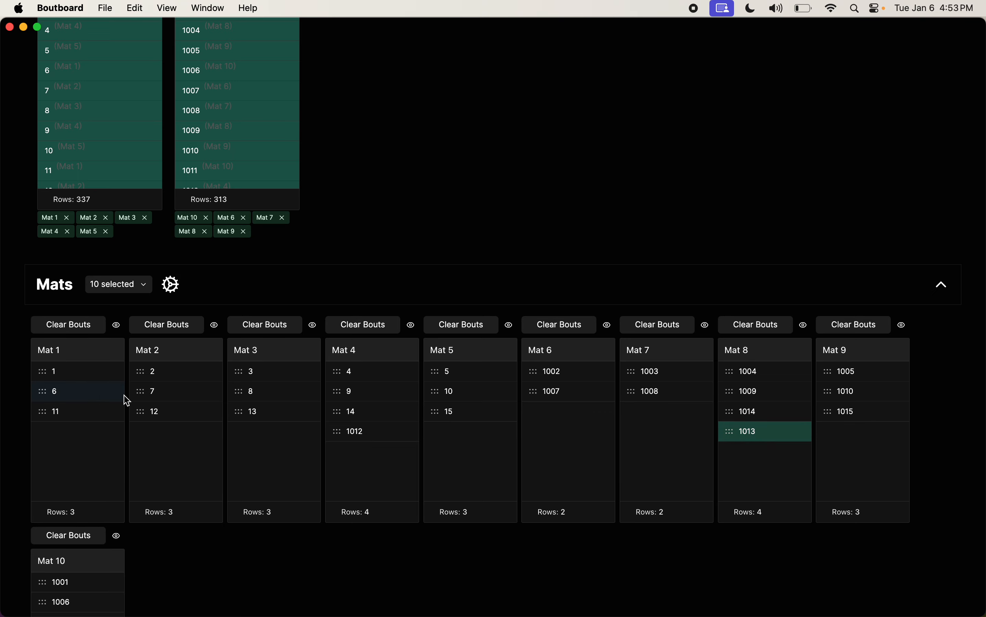
# Step: Expand the UW bucket to review its bouts' weight classes, rounds and competitors, and collapse it again
pyautogui.scroll(-5, 97, 520)
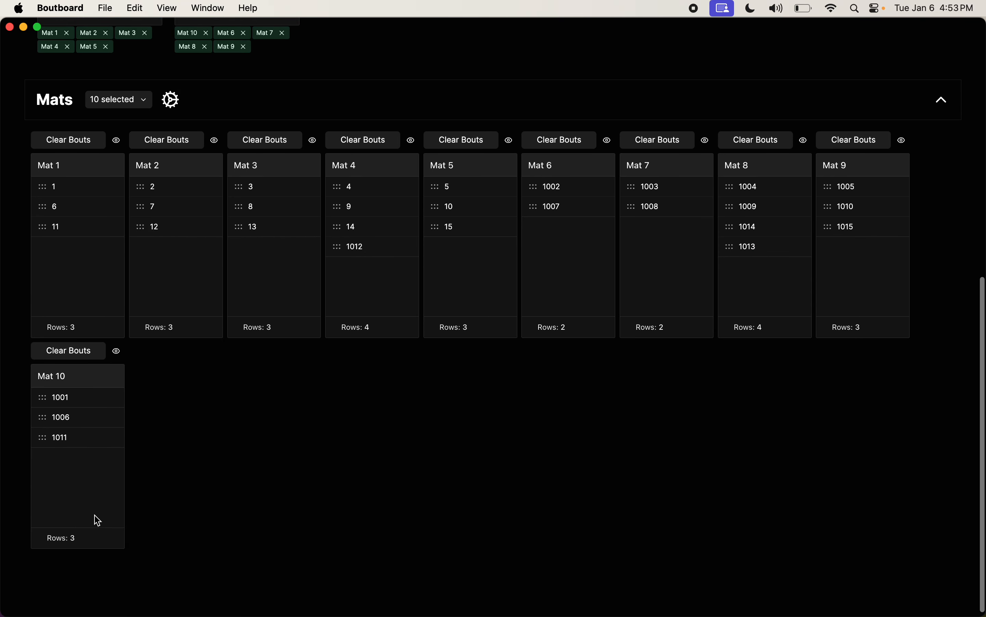
pyautogui.scroll(8, 97, 520)
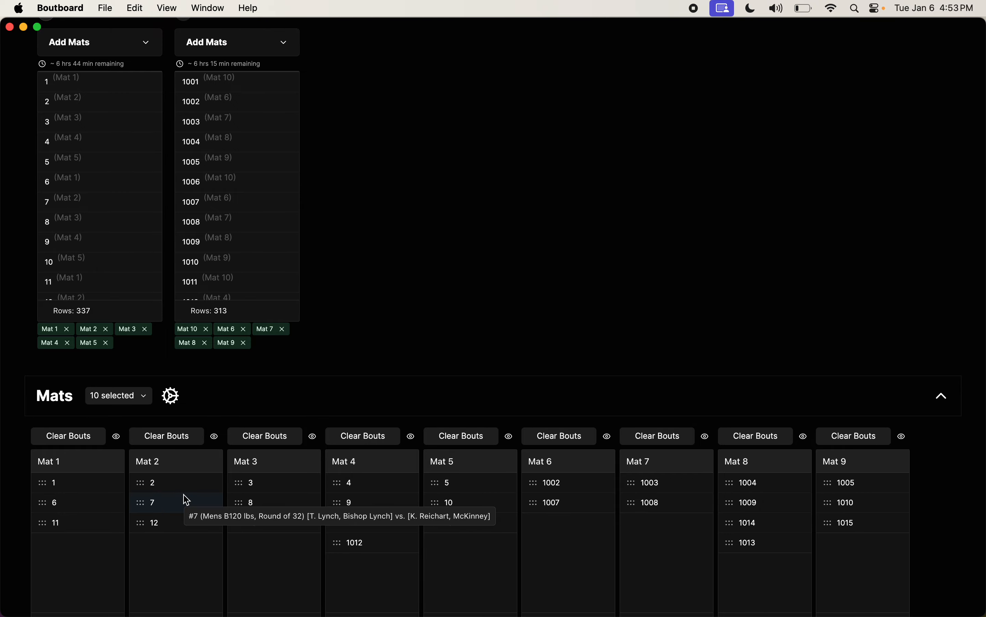
pyautogui.scroll(4, 304, 347)
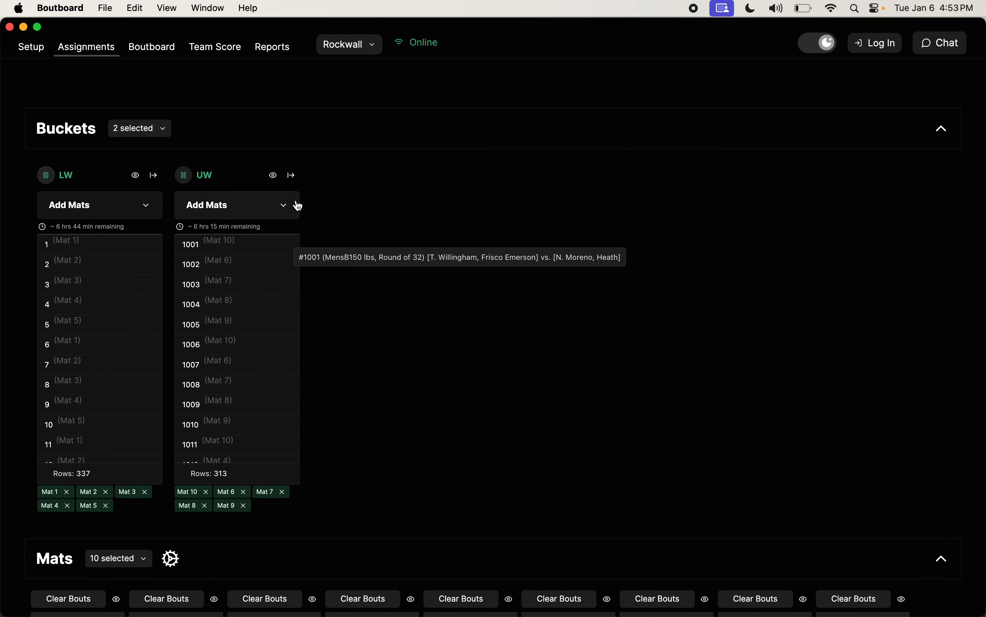
pyautogui.click(292, 176)
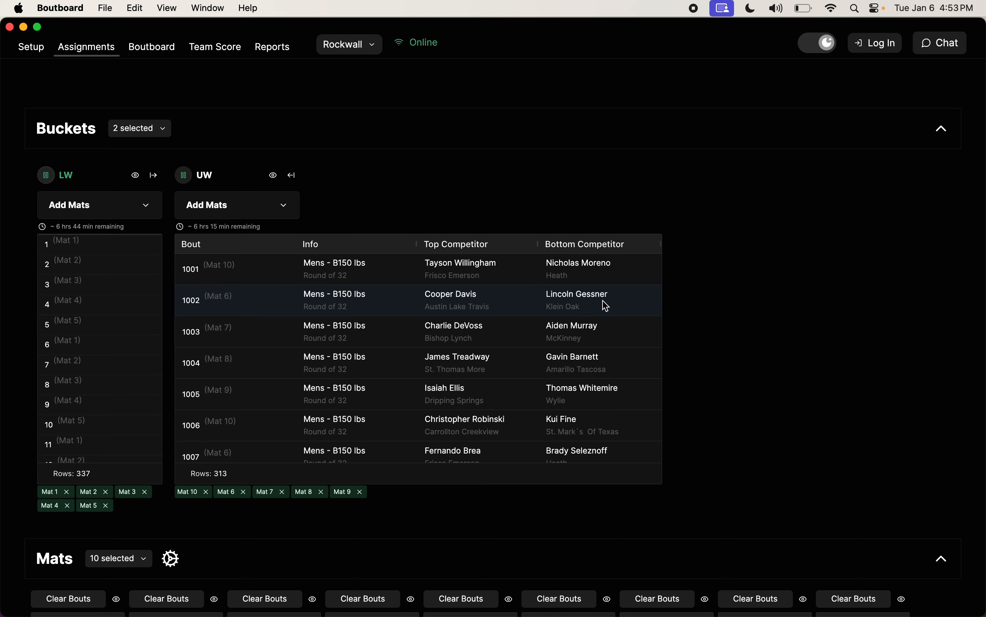
pyautogui.scroll(-5, 424, 378)
pyautogui.scroll(5, 422, 377)
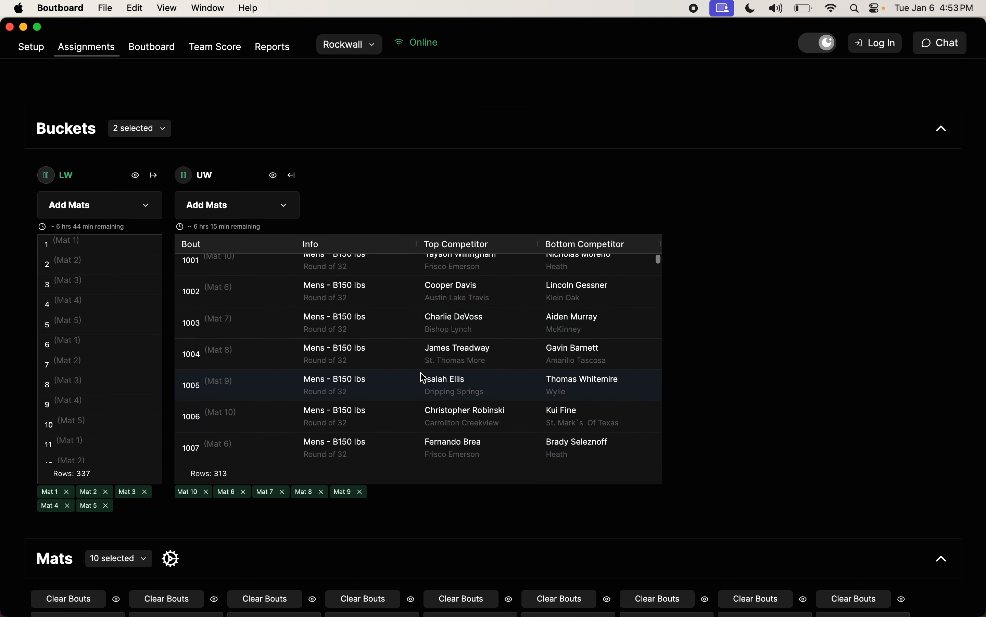
pyautogui.click(293, 178)
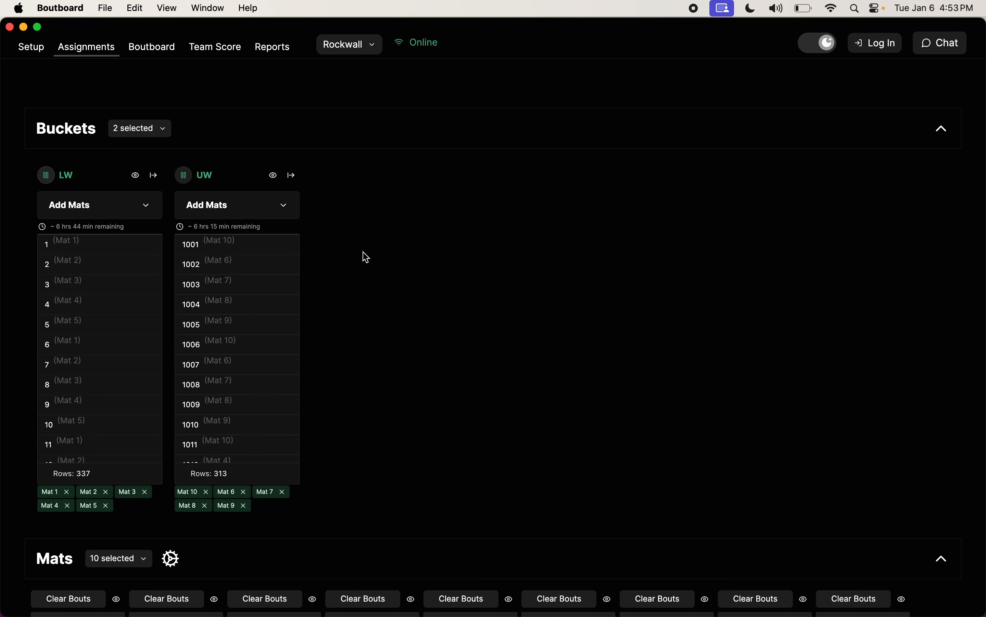
# Step: Open the mat settings to check the bout depth option and maximum depth, and close them without changes
pyautogui.scroll(-10, 363, 257)
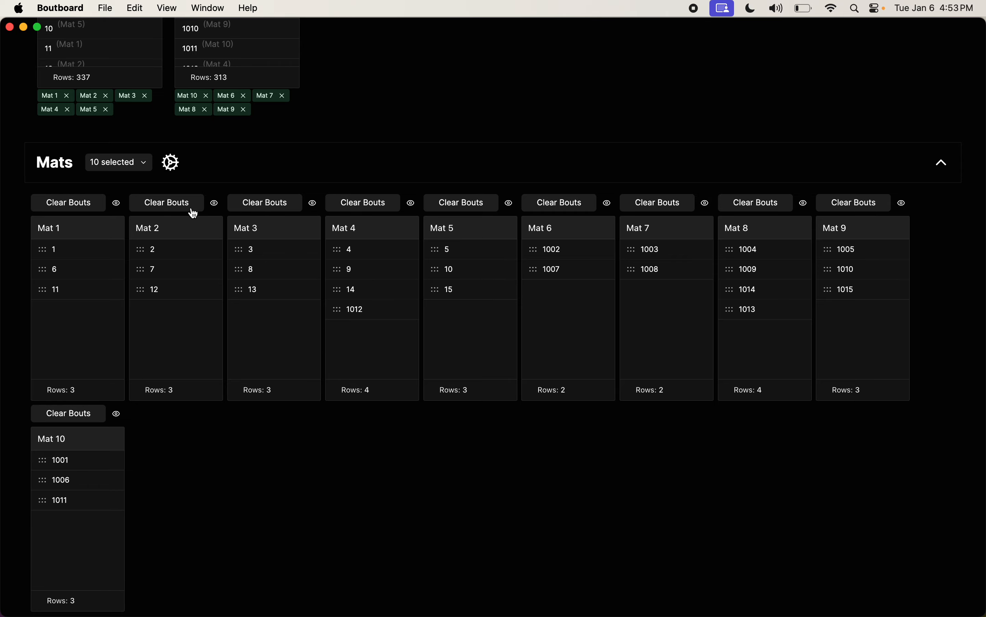
pyautogui.scroll(10, 183, 374)
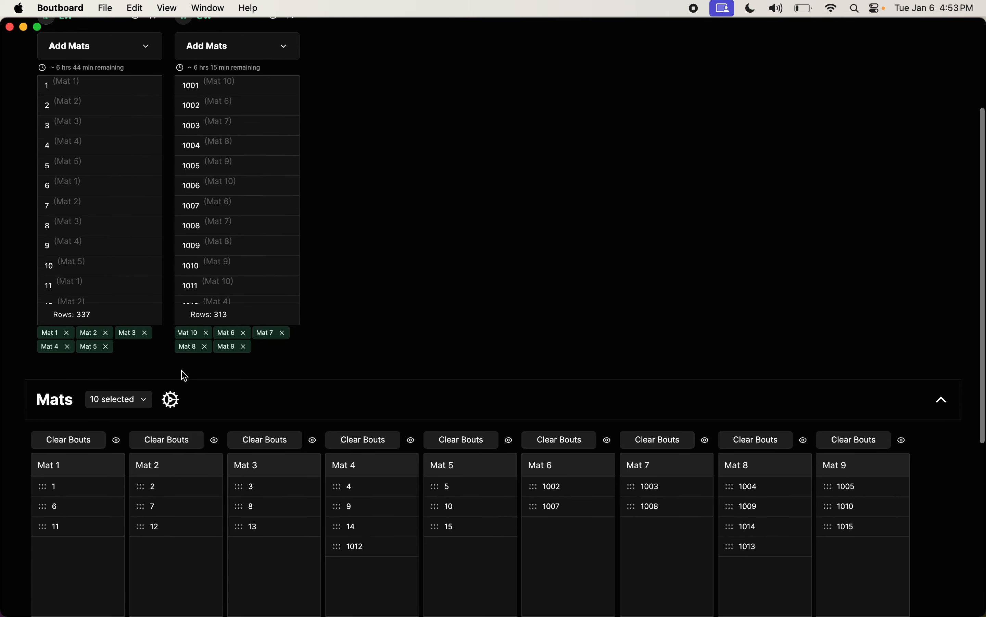
pyautogui.click(173, 491)
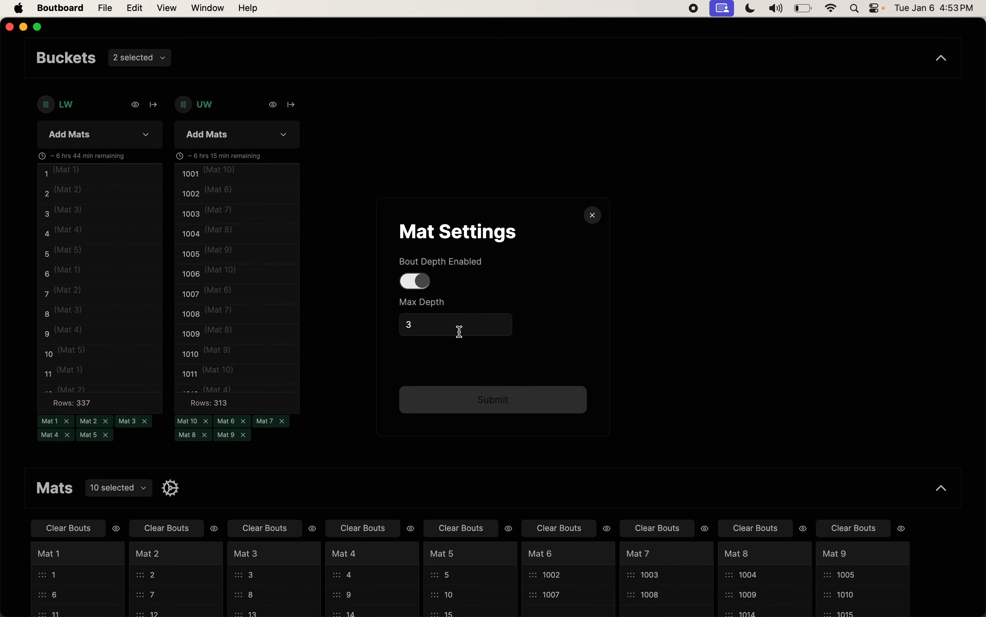
pyautogui.doubleClick(426, 325)
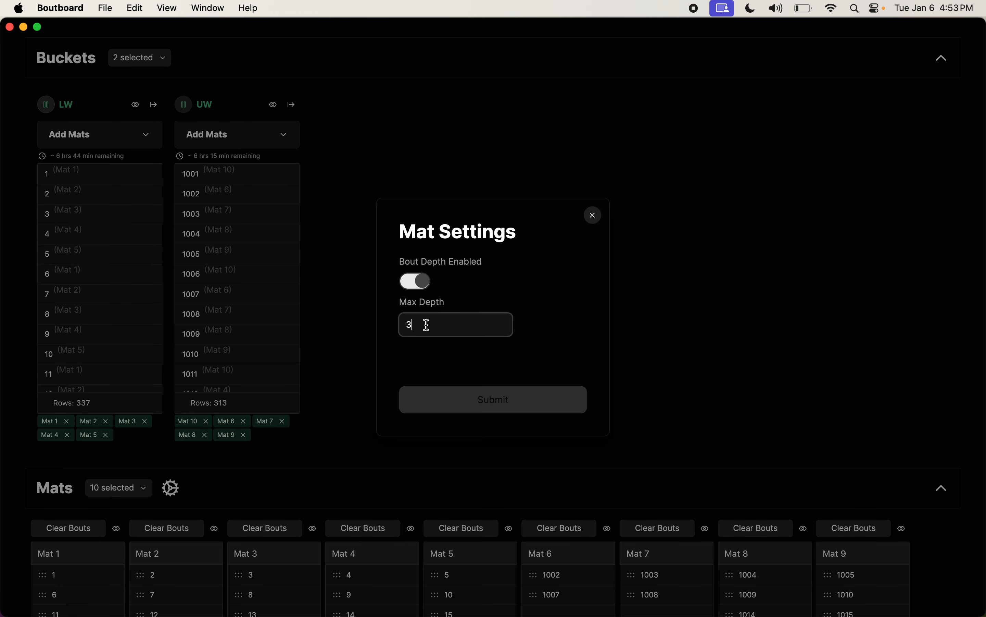
pyautogui.click(592, 215)
pyautogui.scroll(3, 424, 225)
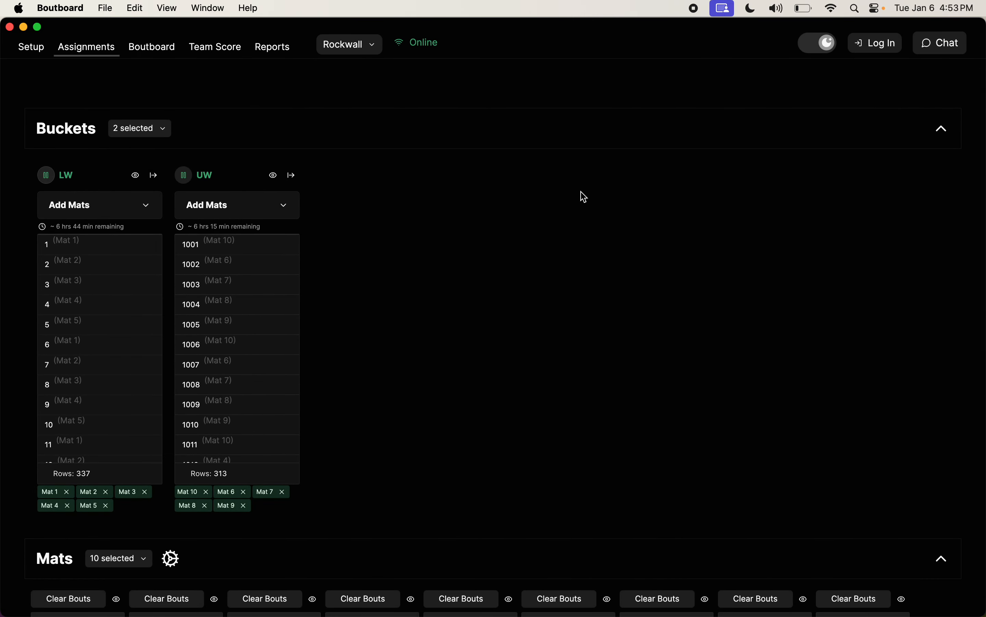
pyautogui.scroll(-10, 591, 228)
pyautogui.scroll(10, 589, 227)
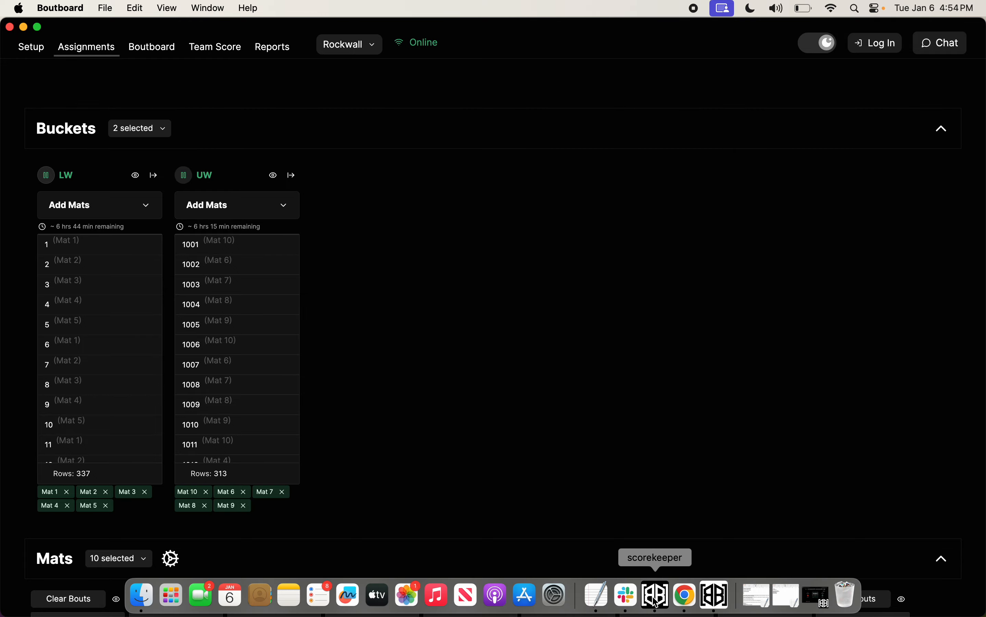
# Step: Switch to Scorekeeper to compare Mat 1's current bout with the LW bucket, moving its window aside, and return to Boutboard
pyautogui.click(658, 599)
pyautogui.moveTo(650, 33); pyautogui.dragTo(427, 24)
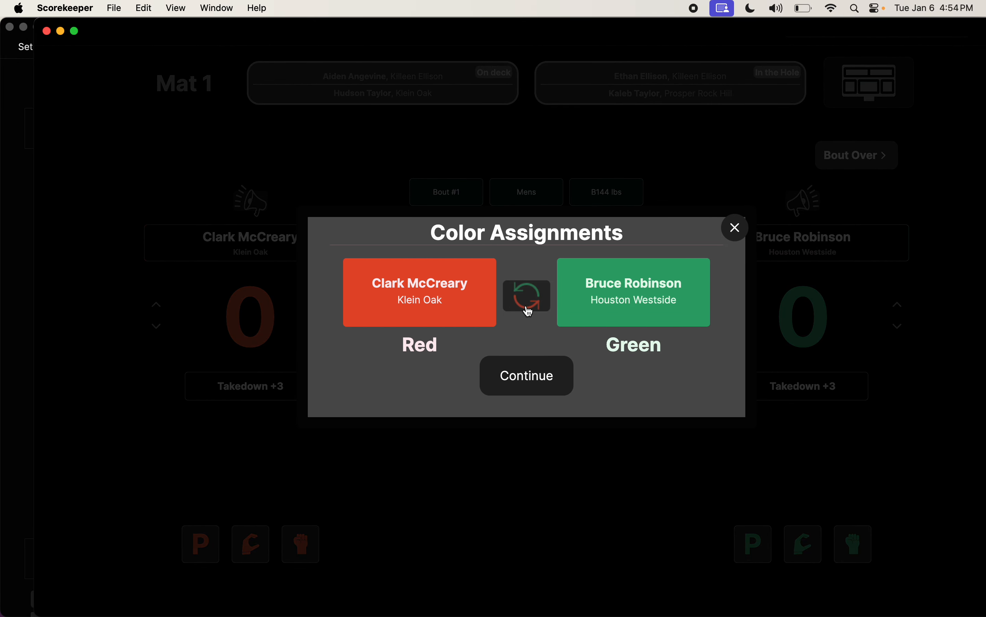
pyautogui.moveTo(441, 28); pyautogui.dragTo(645, 2)
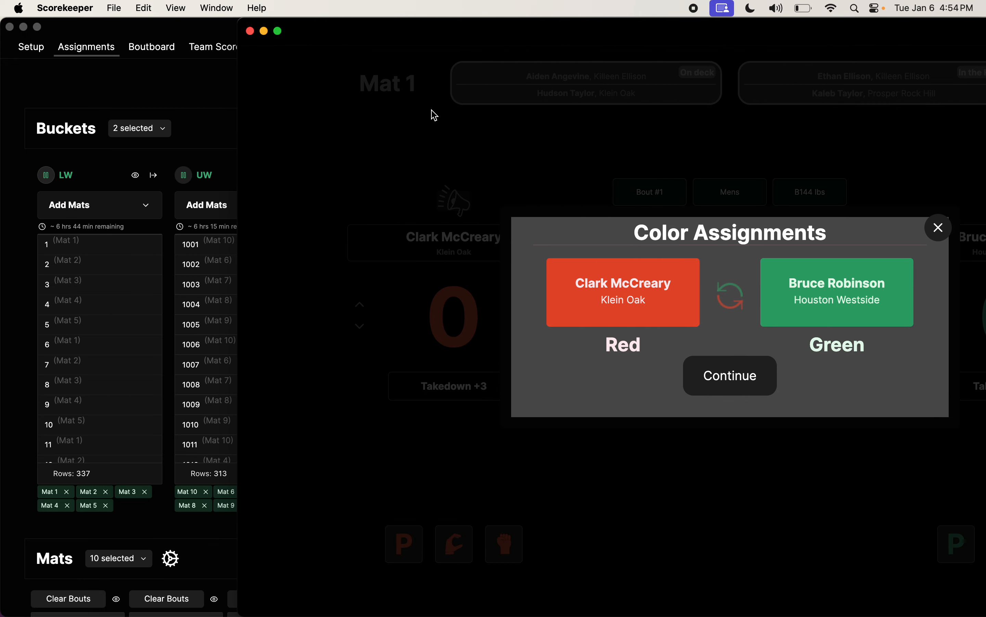
pyautogui.click(93, 251)
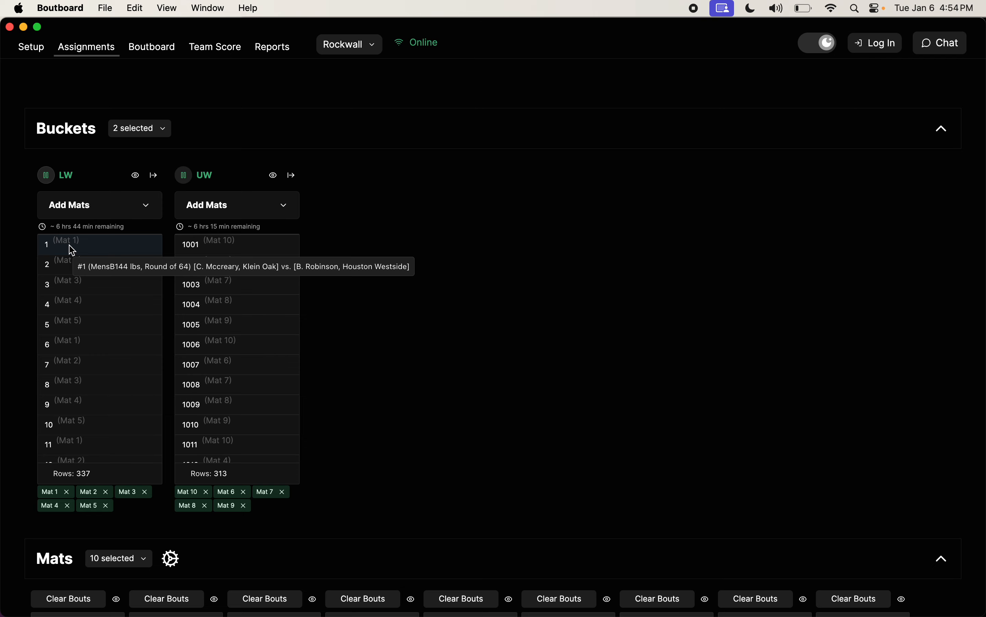
# Step: Hide the UW bucket to review the expanded LW bucket's bout details, and collapse the LW bucket again
pyautogui.click(154, 175)
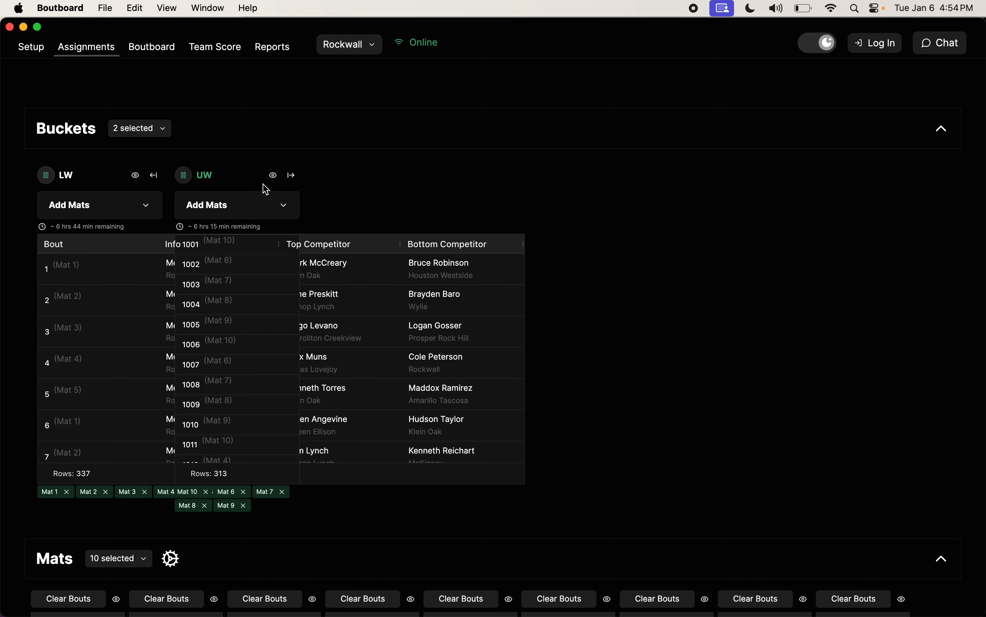
pyautogui.click(273, 175)
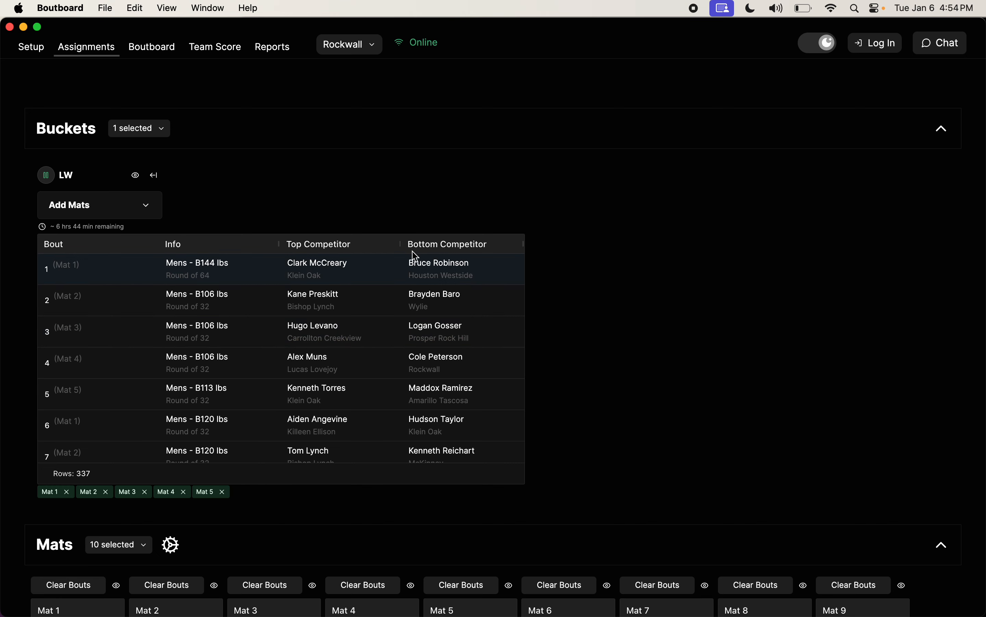
pyautogui.click(155, 175)
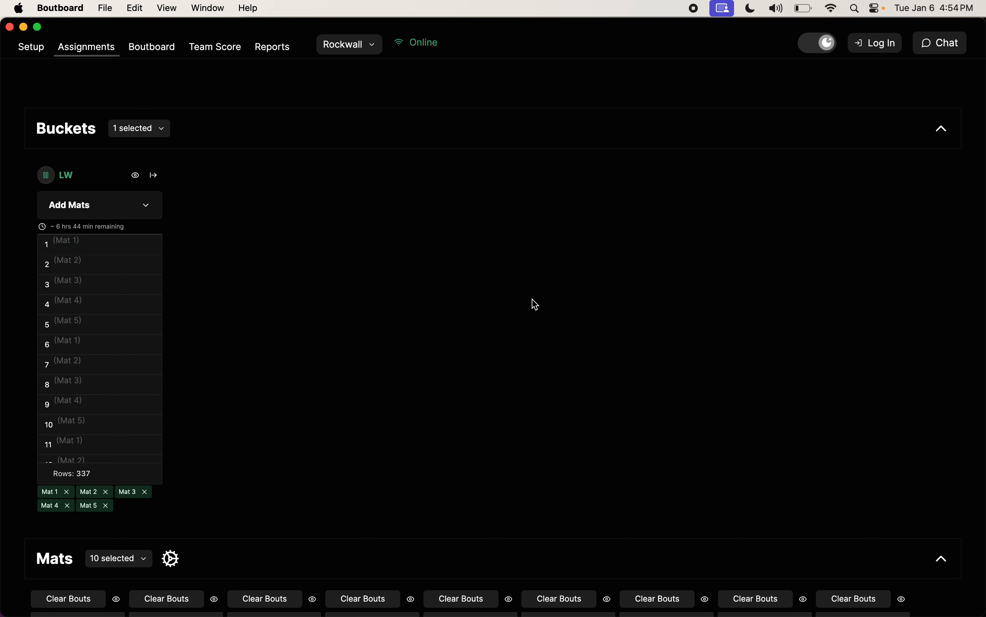
pyautogui.scroll(-7, 534, 302)
pyautogui.scroll(7, 535, 308)
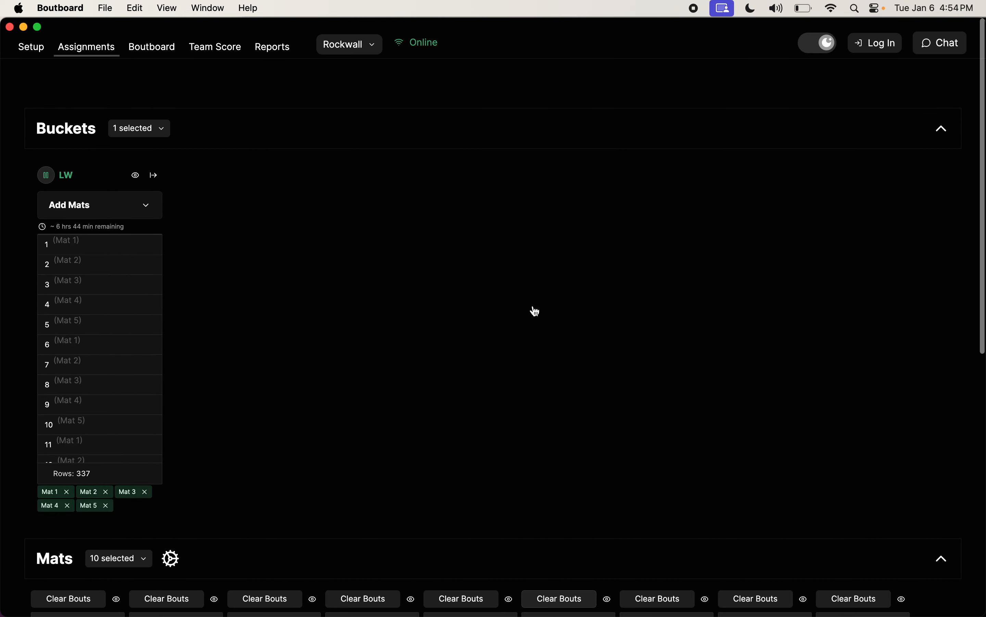